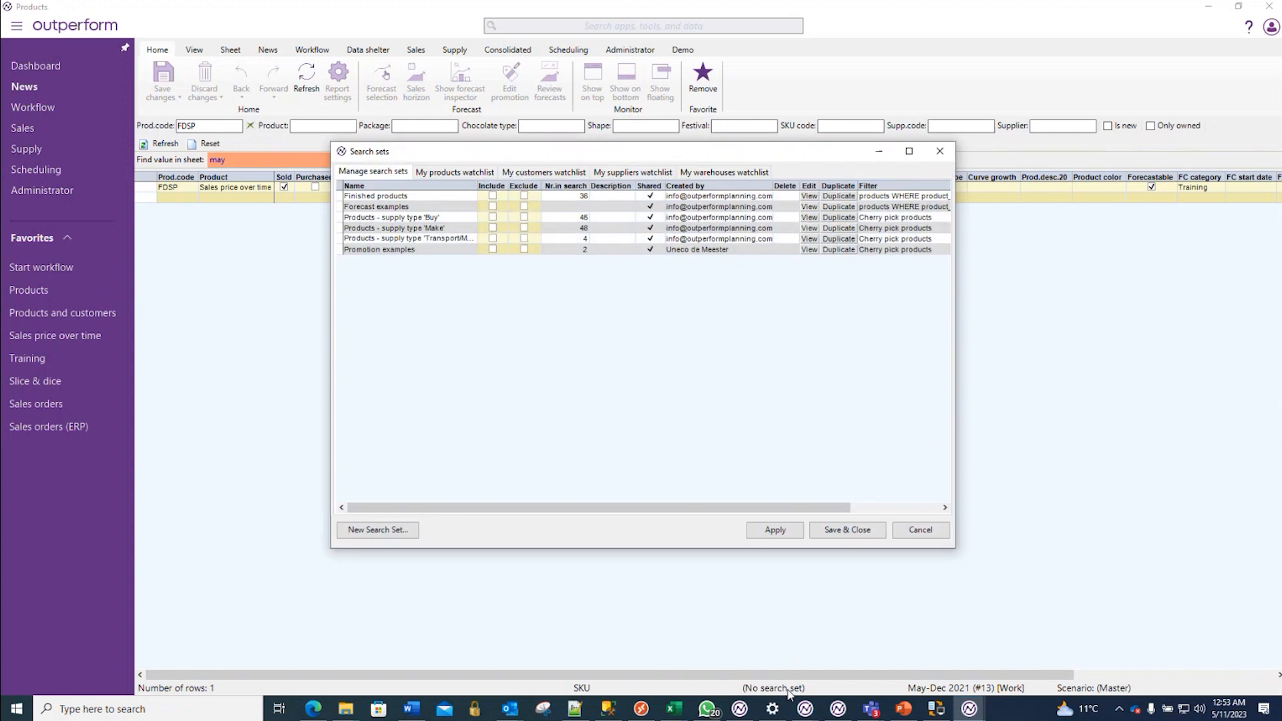
- Put the FDSP product on the products watchlist and keep the watchlist activated
right_click(181, 188)
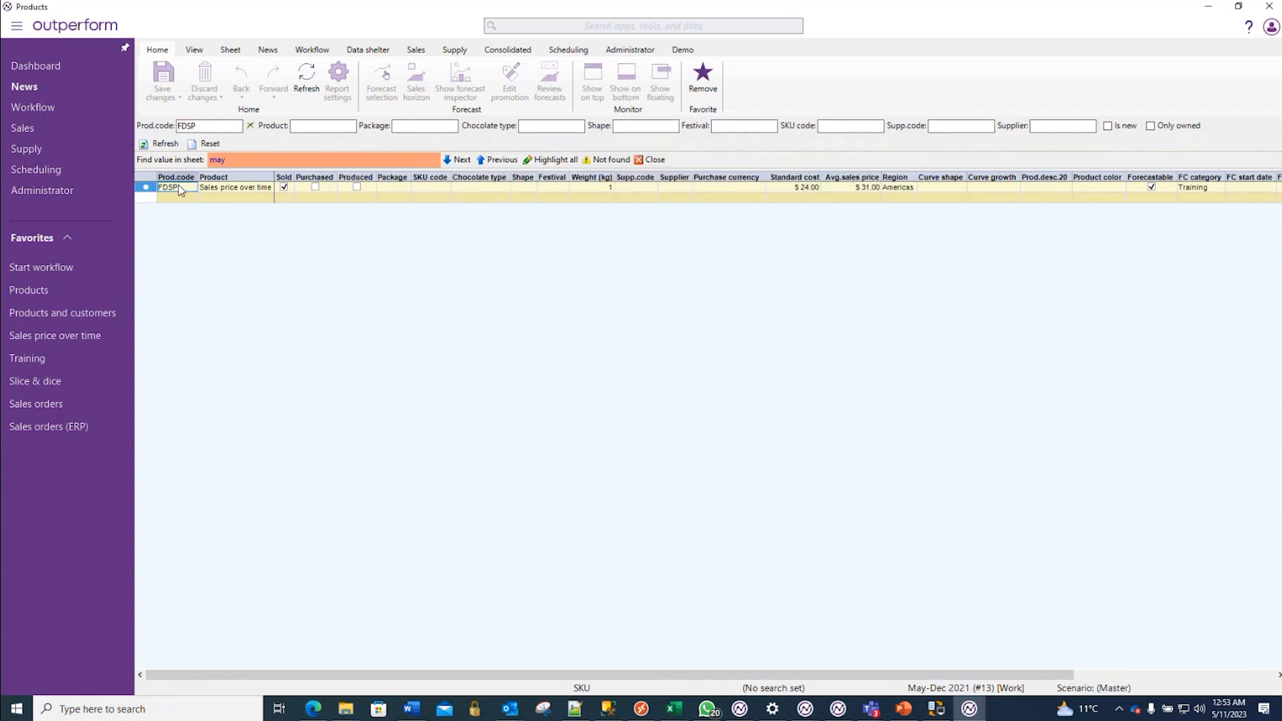
click(270, 294)
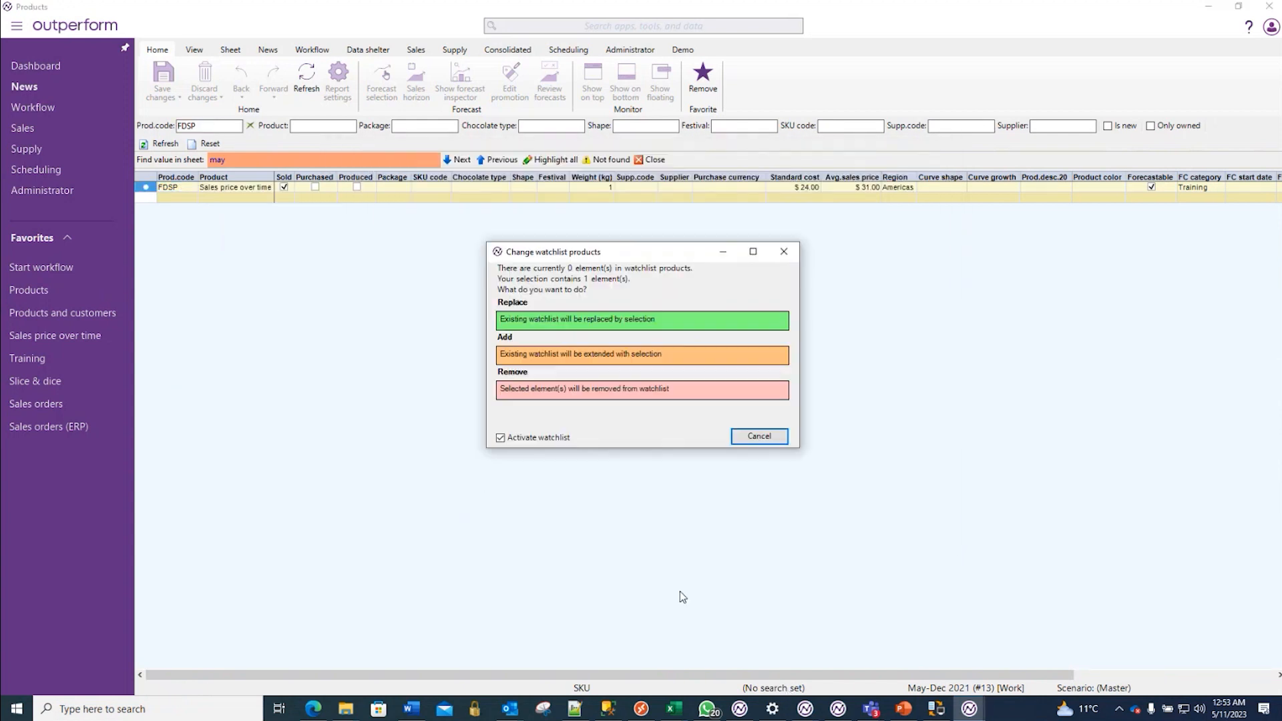
click(687, 387)
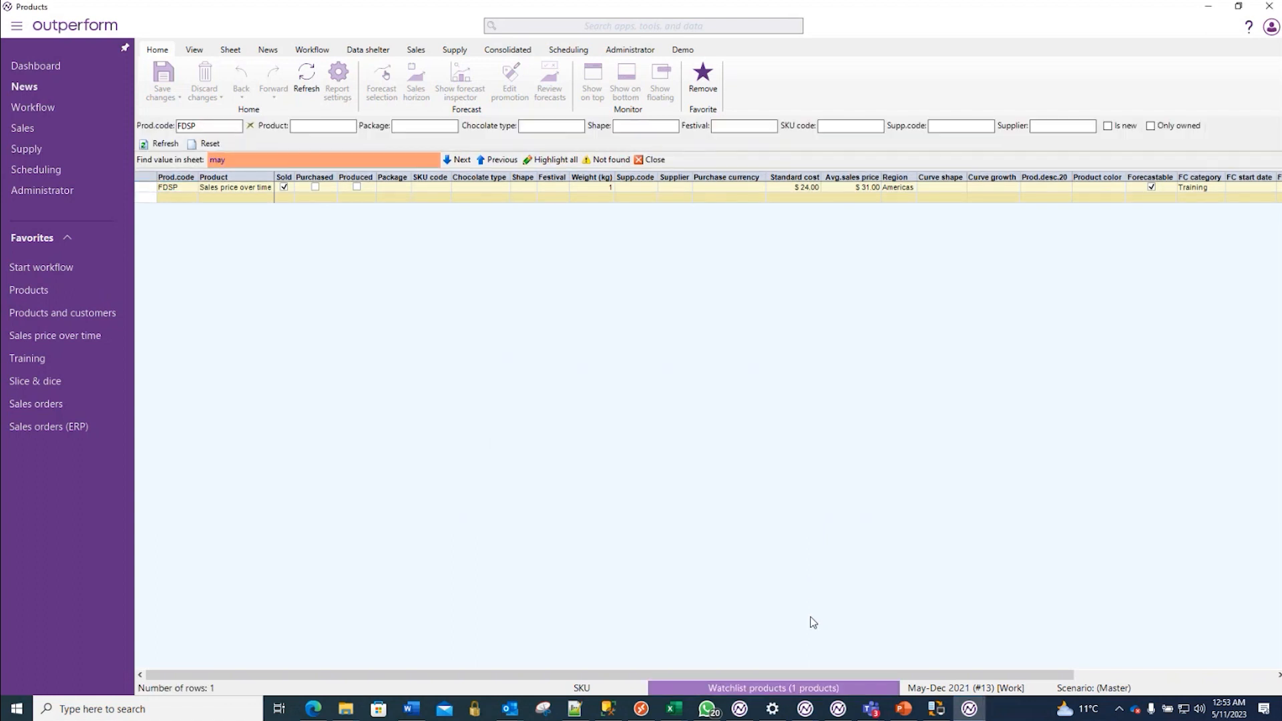
- Examine the FDSP product's monthly history for all customers in the Training sheet and the underlying records in Sales orders
click(41, 363)
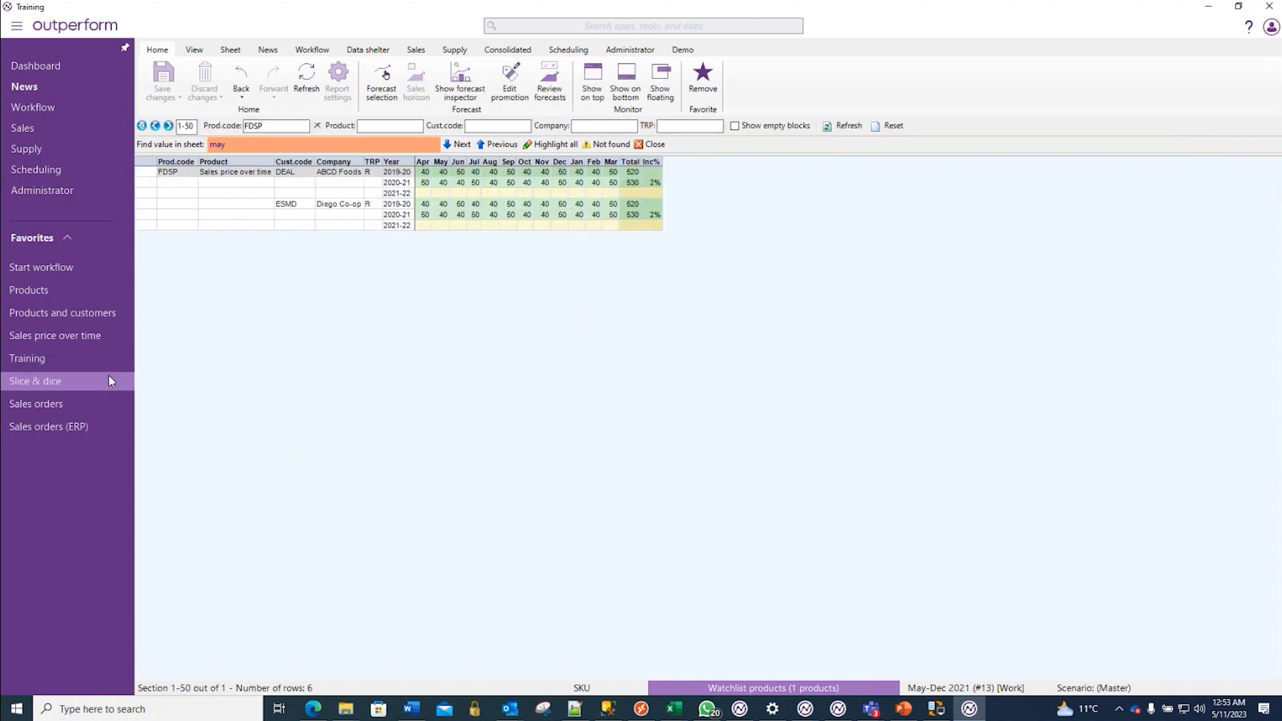
scroll(467, 437, up, 4)
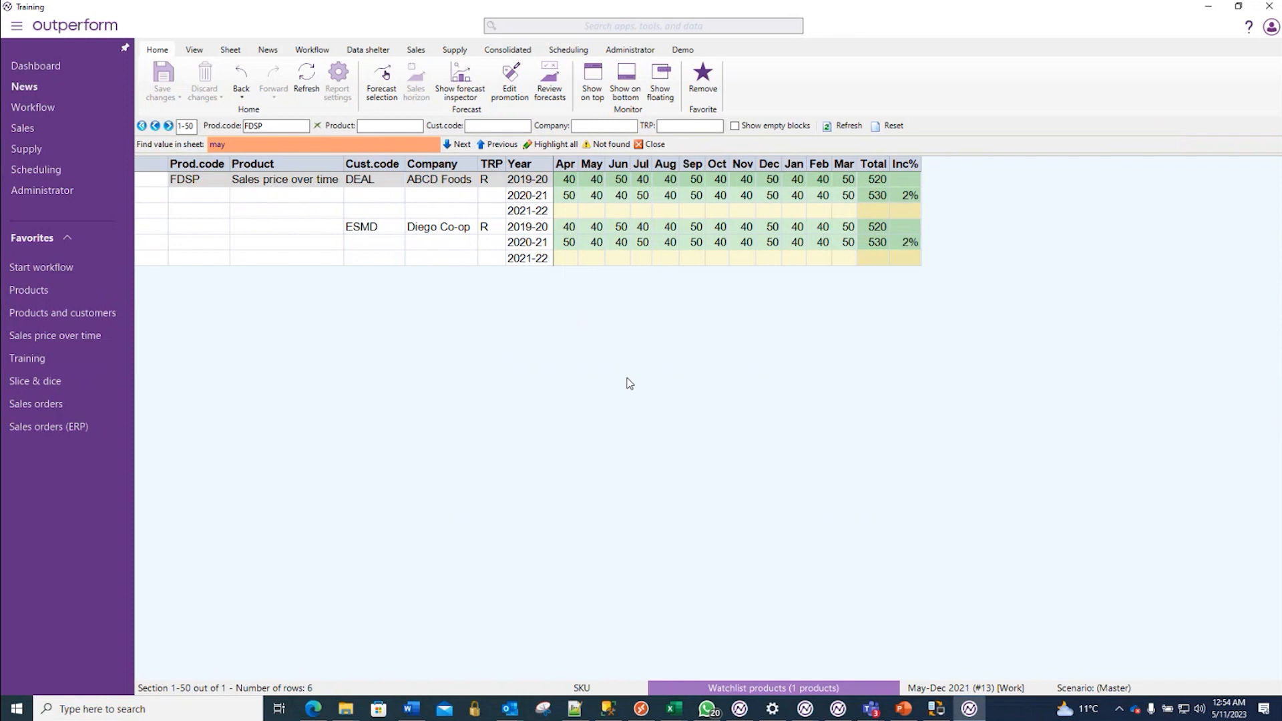
drag(568, 179, 841, 205)
click(775, 431)
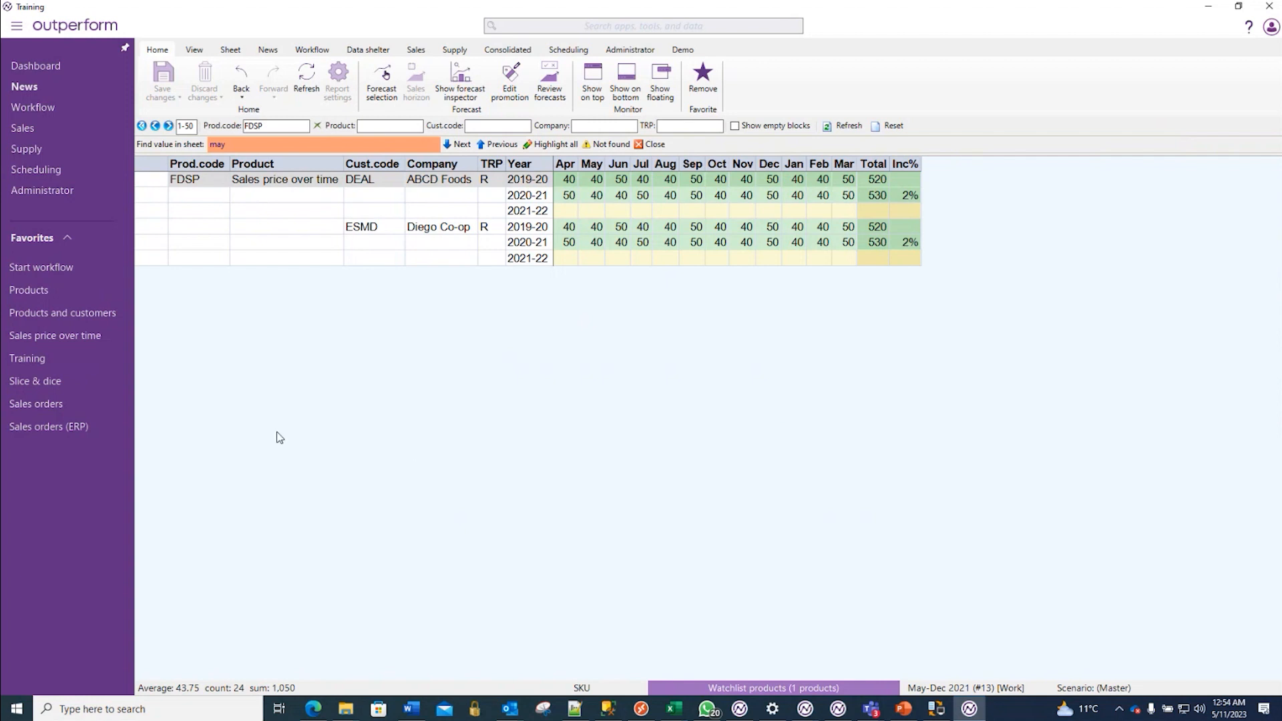
mouse_move(63, 431)
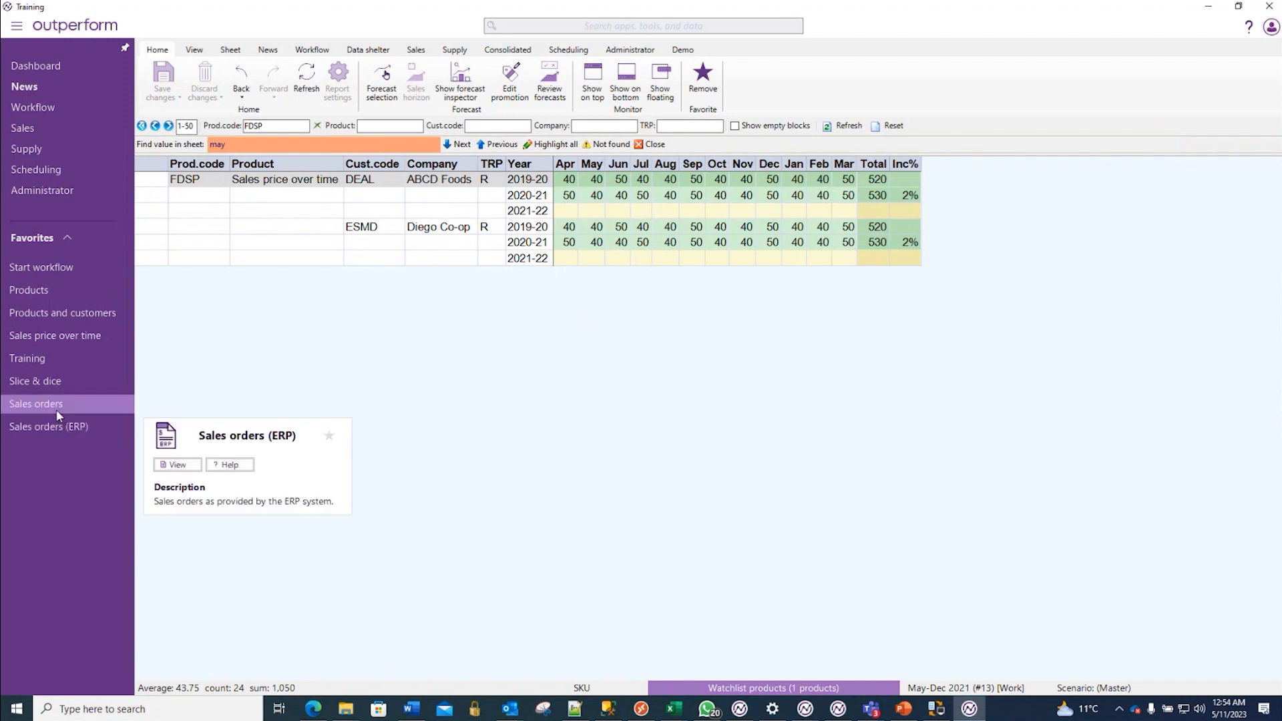
click(56, 409)
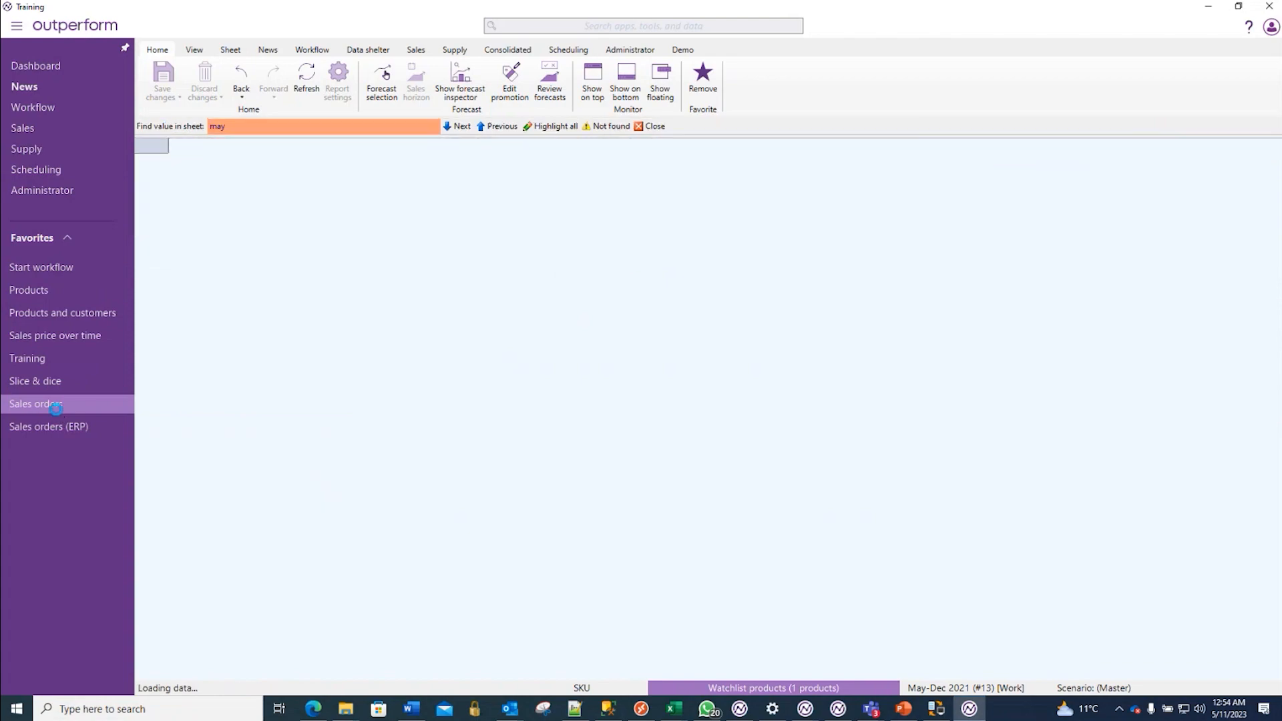
scroll(965, 505, down, 10)
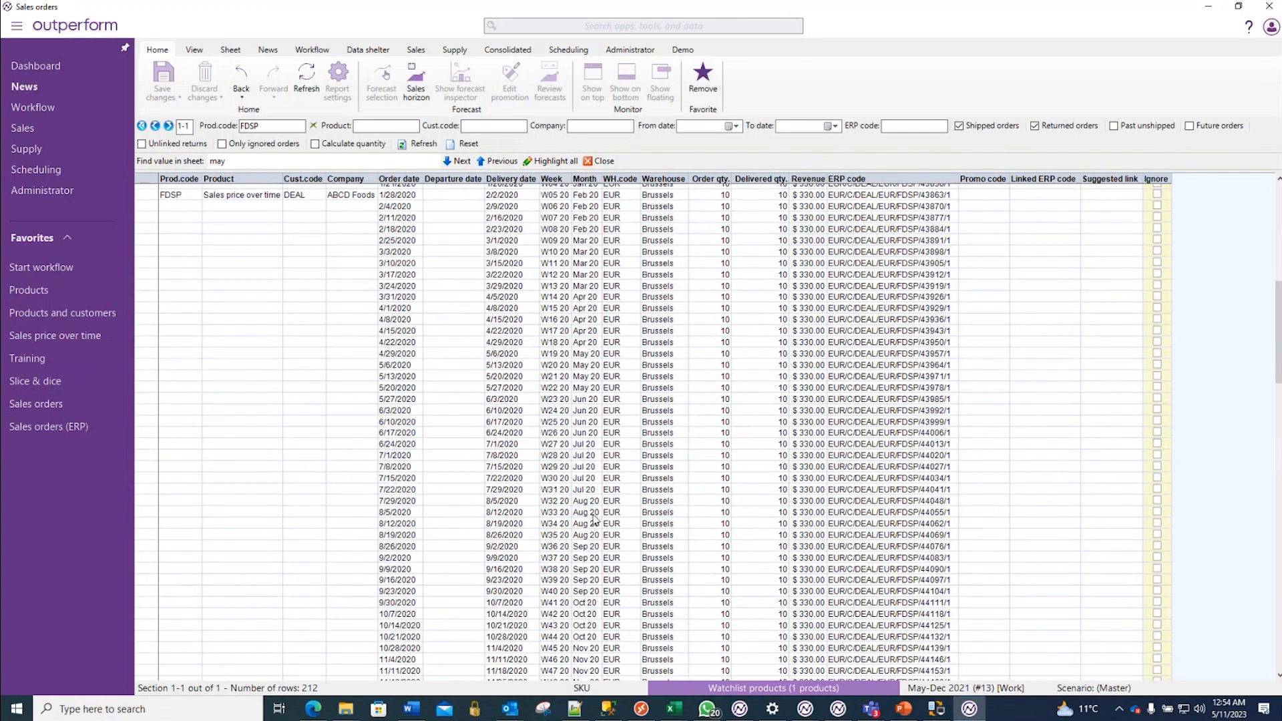
- Return to the Training sheet and set its unit of measurement to Revenue
click(70, 359)
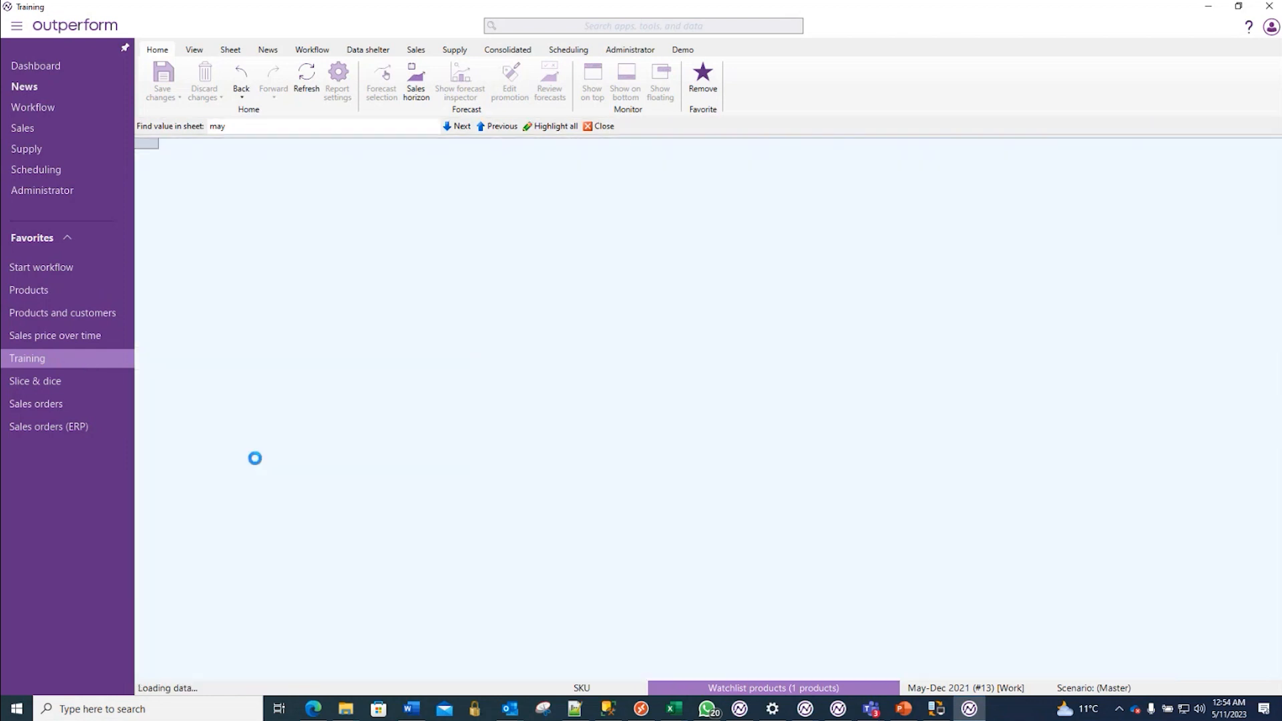
click(580, 689)
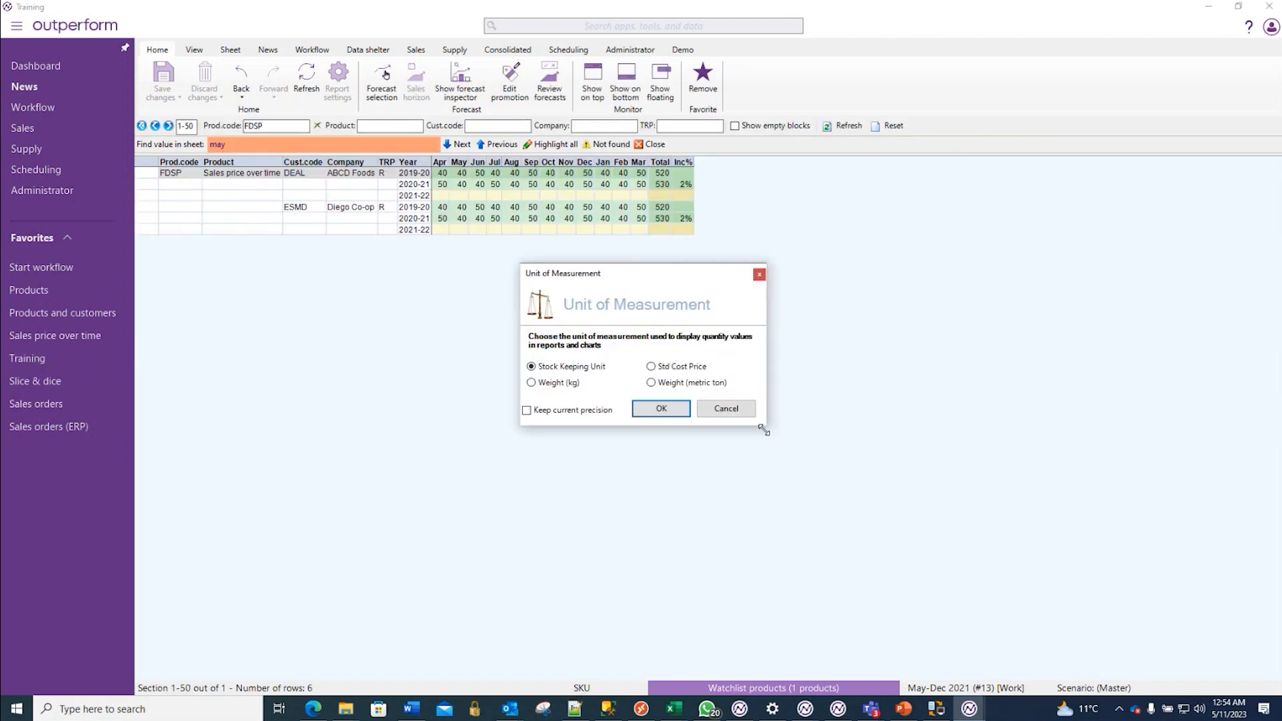
drag(763, 429, 779, 554)
click(674, 399)
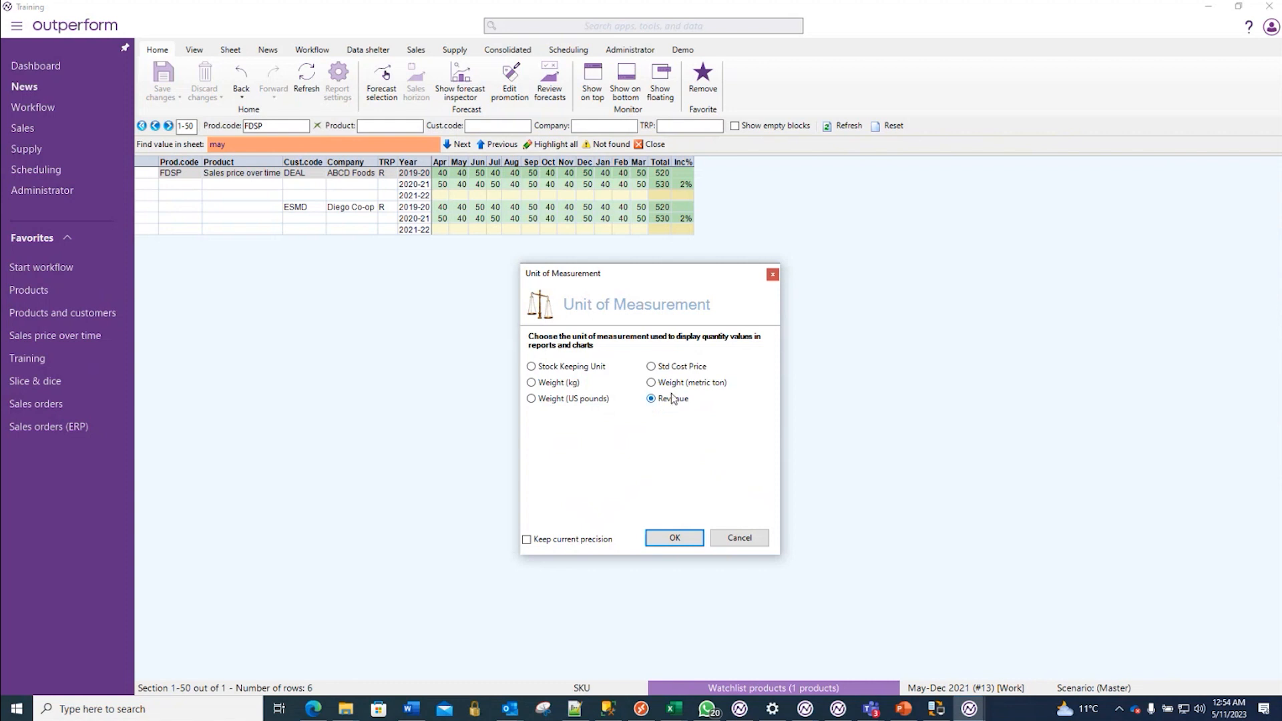
click(675, 538)
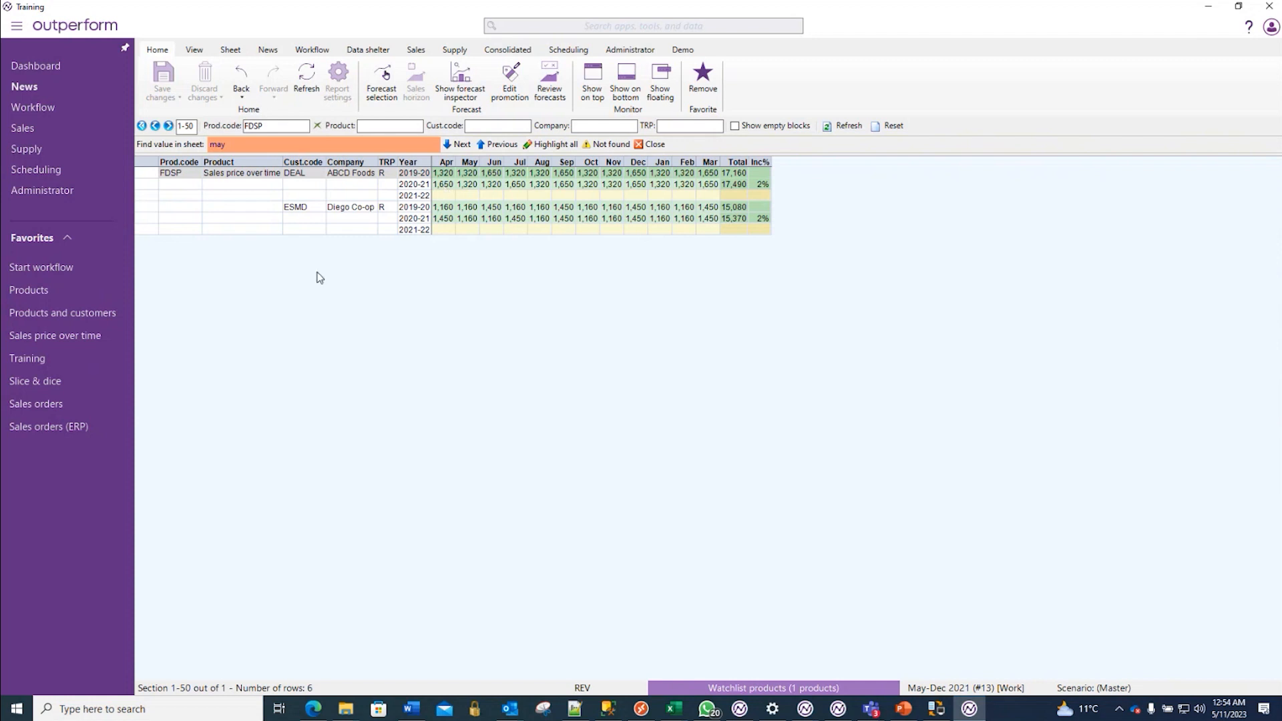
- Switch the unit of measurement back to Stock Keeping Unit
mouse_move(56, 403)
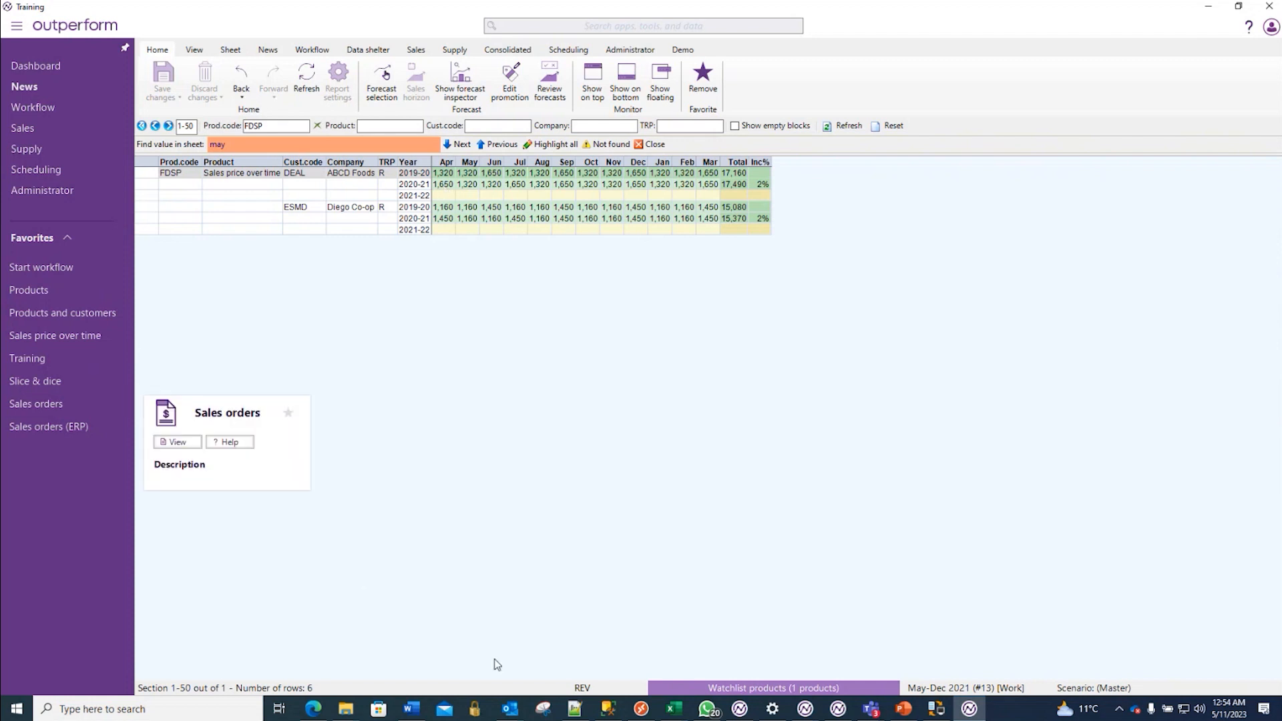
click(596, 692)
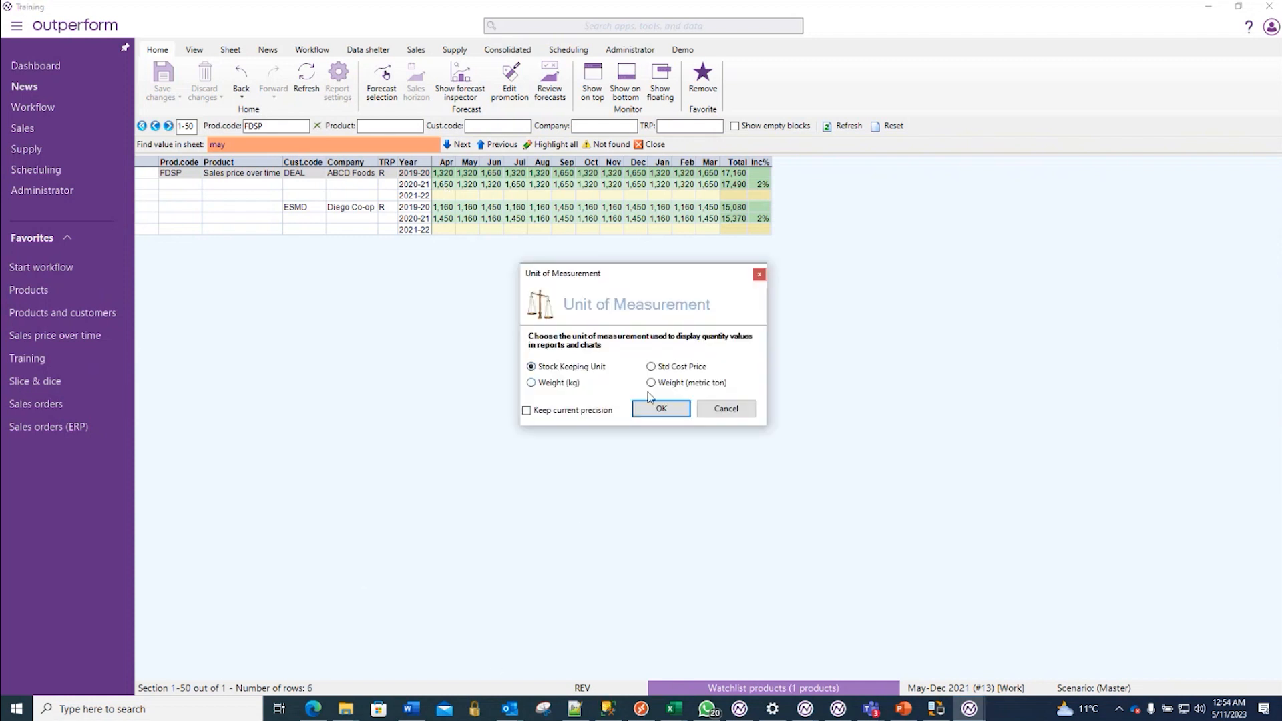
click(660, 408)
- Examine the delivered quantity and revenue of individual ABCD Foods and Diego Co-op orders in the Sales orders sheet
click(52, 404)
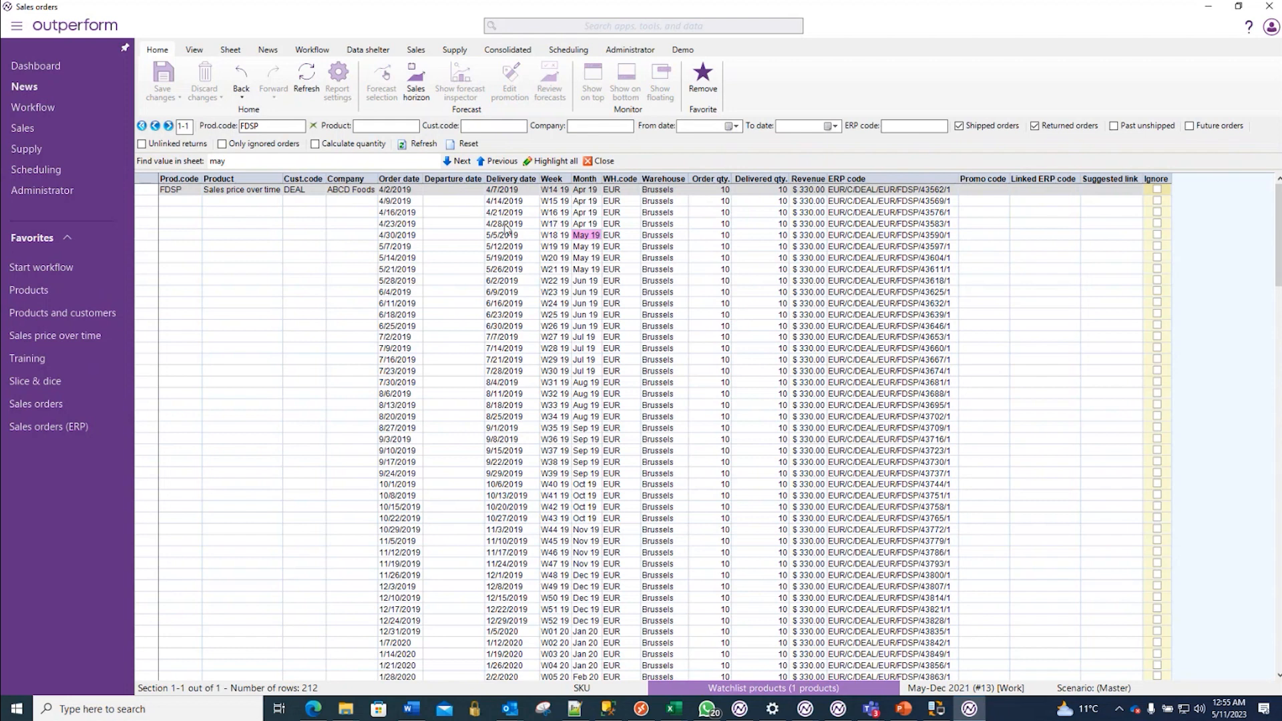
click(646, 225)
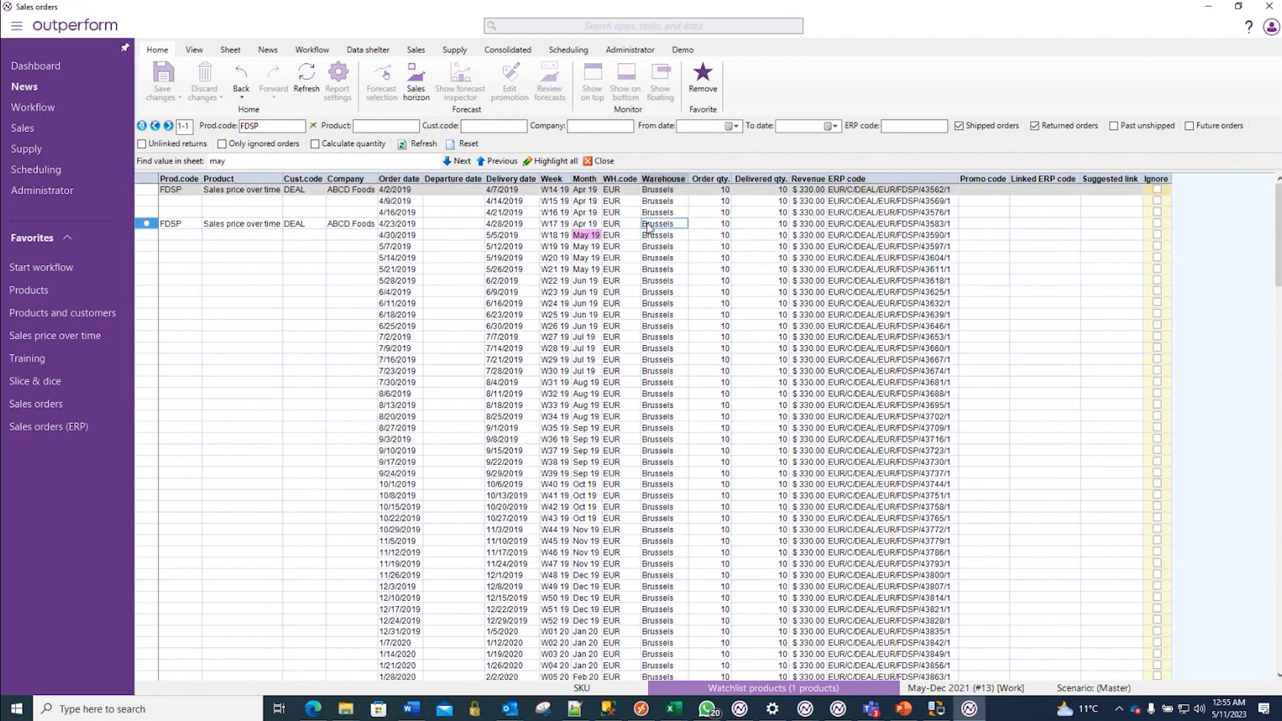
click(342, 225)
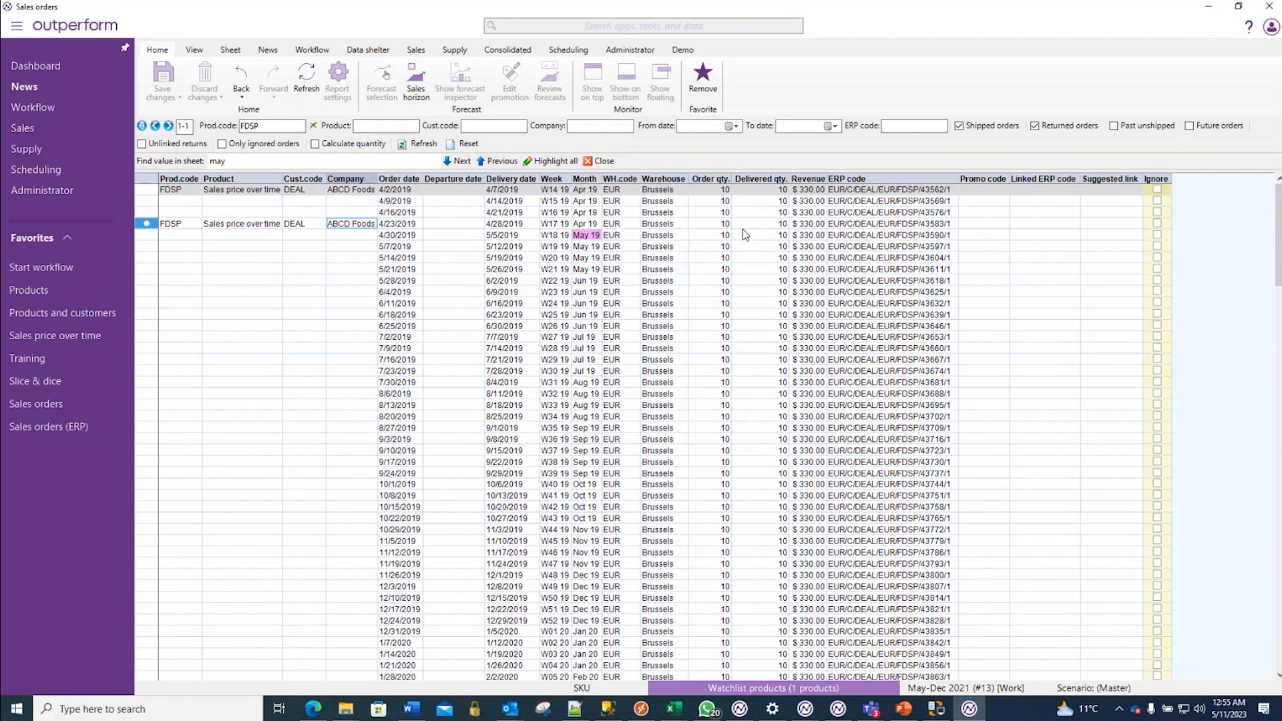
click(764, 226)
click(802, 231)
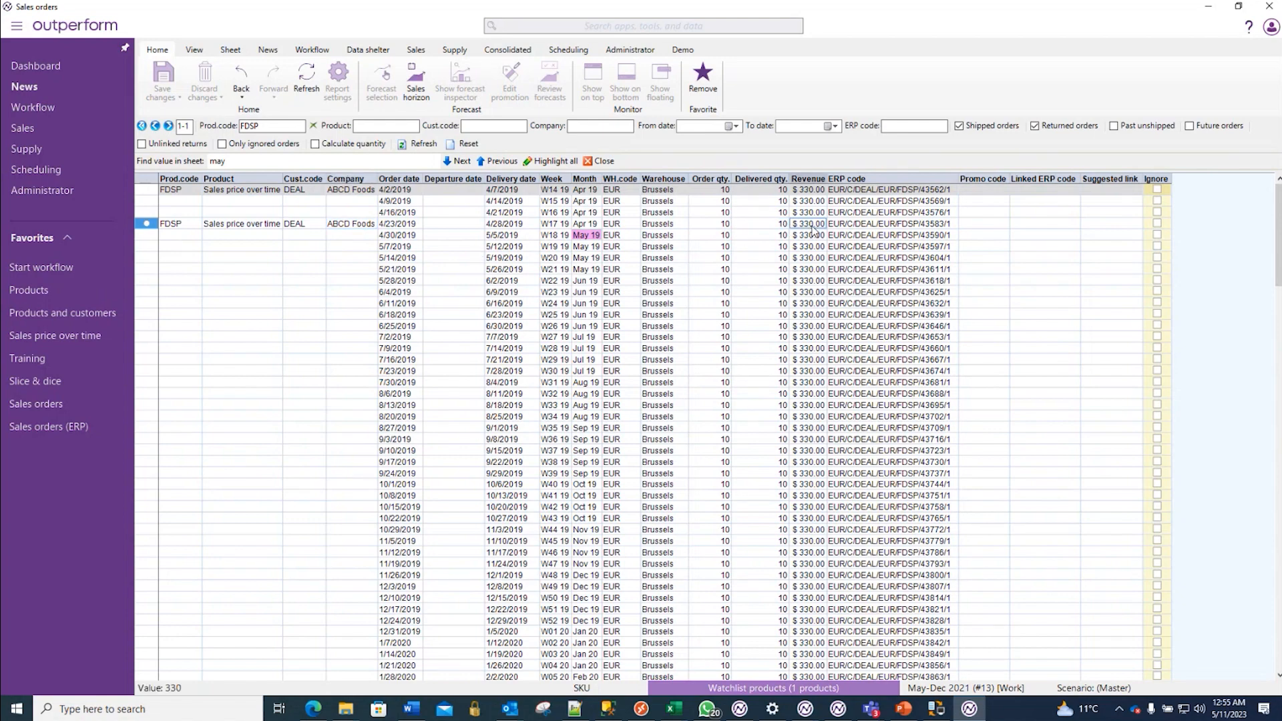
scroll(798, 374, down, 20)
scroll(790, 490, down, 15)
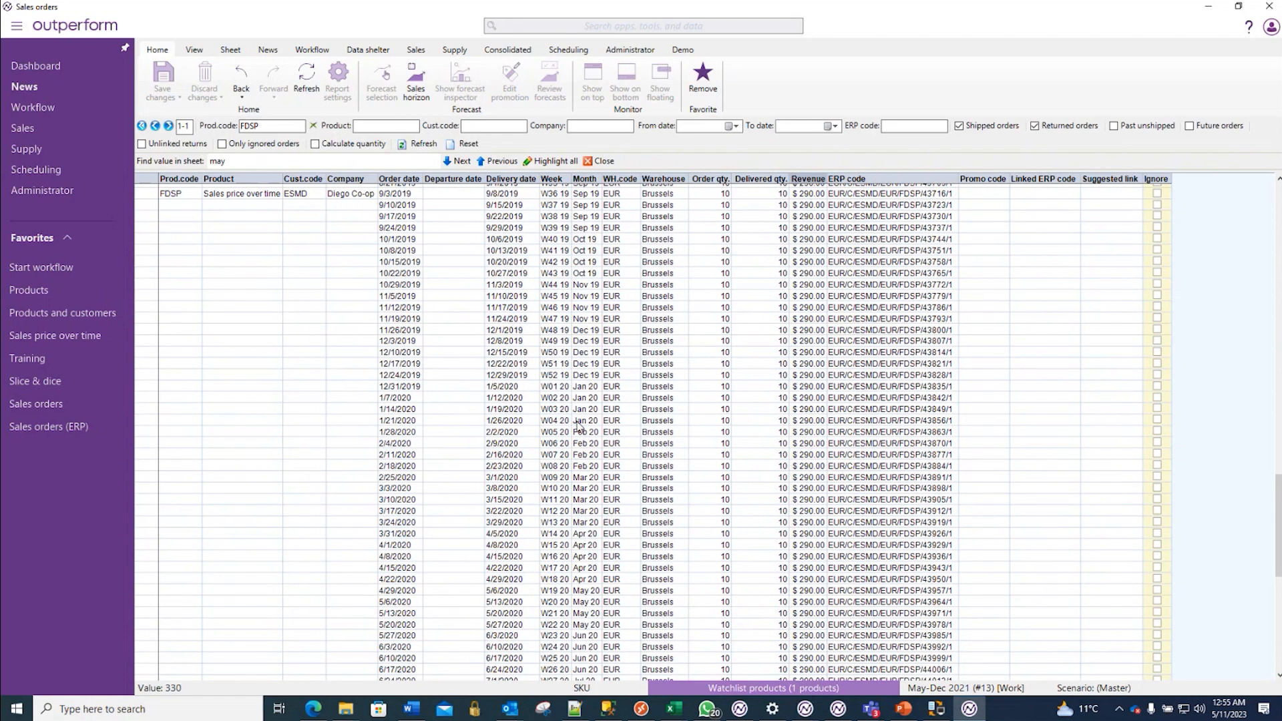
click(779, 387)
click(806, 389)
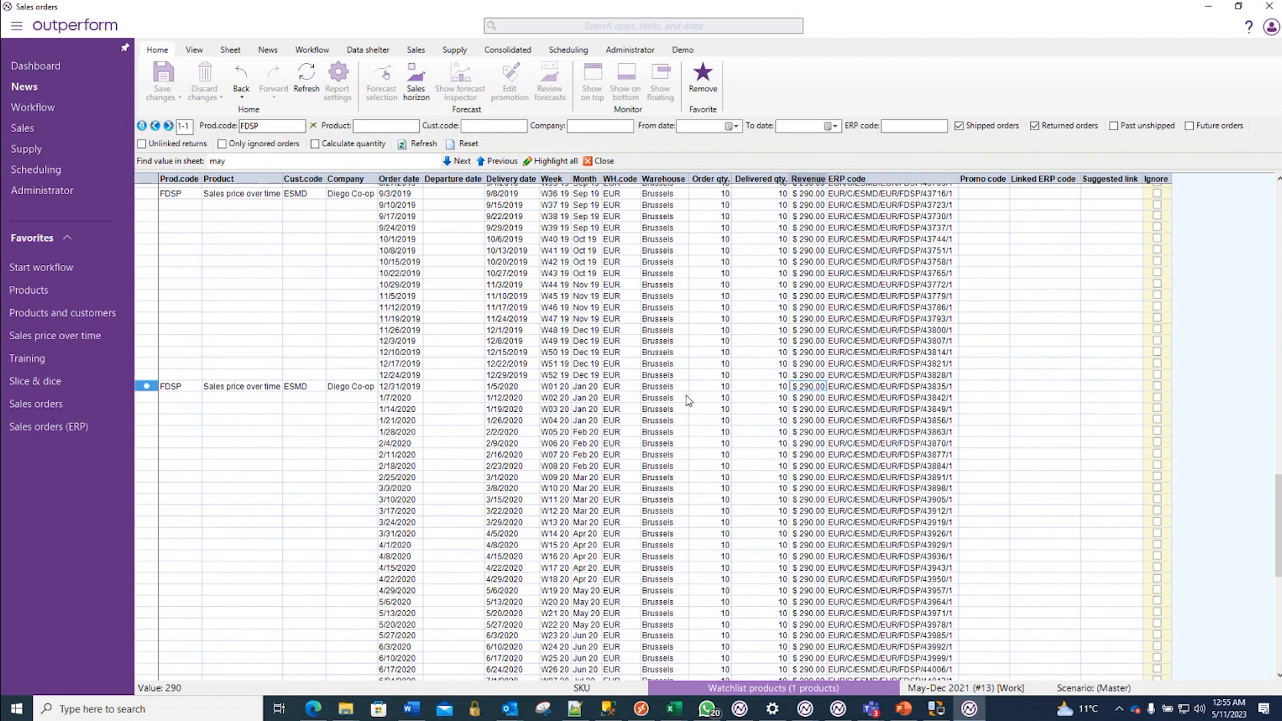
- Open Sales orders (ERP) and filter the FDSP orders to customer code DEAL
click(82, 430)
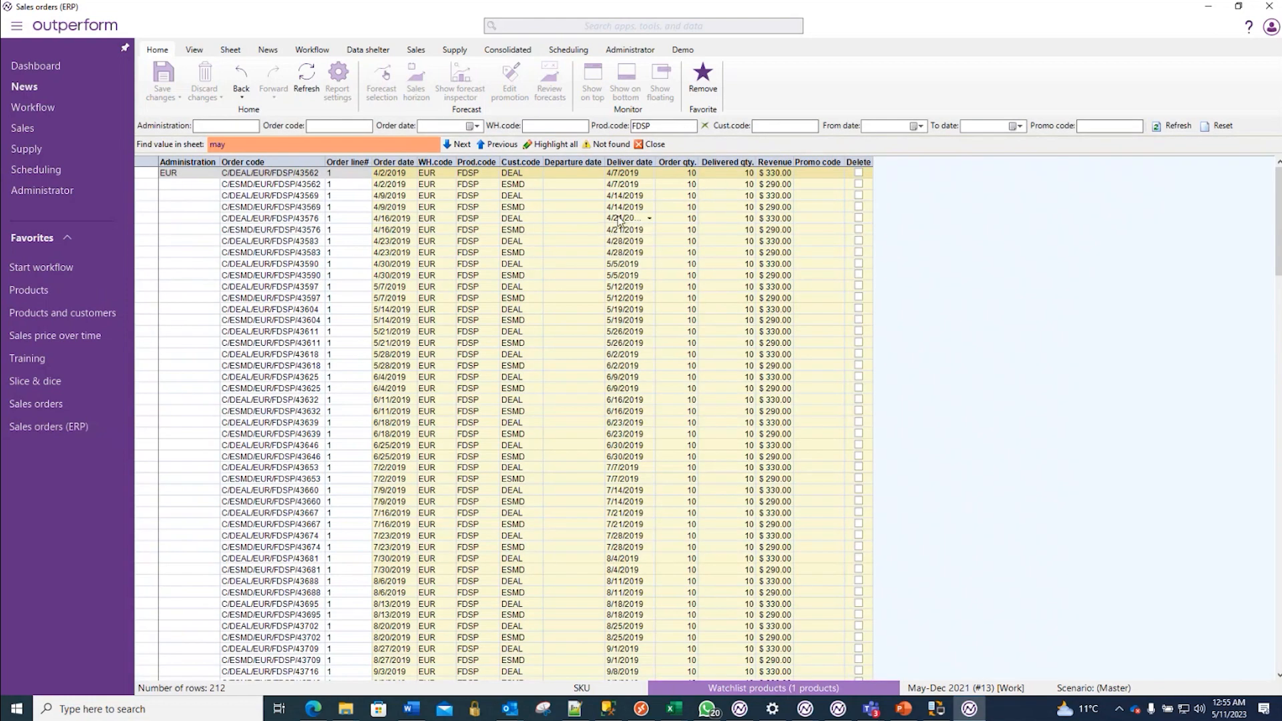
drag(778, 197, 779, 200)
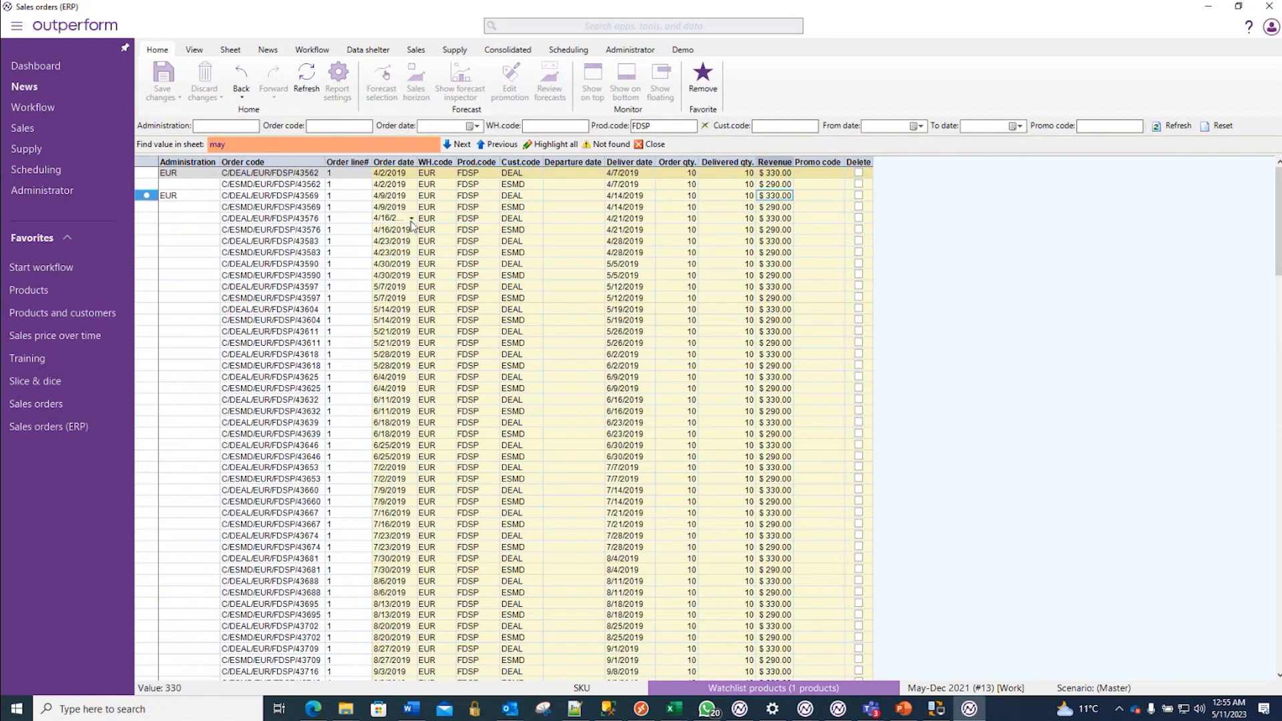
click(513, 198)
double_click(513, 199)
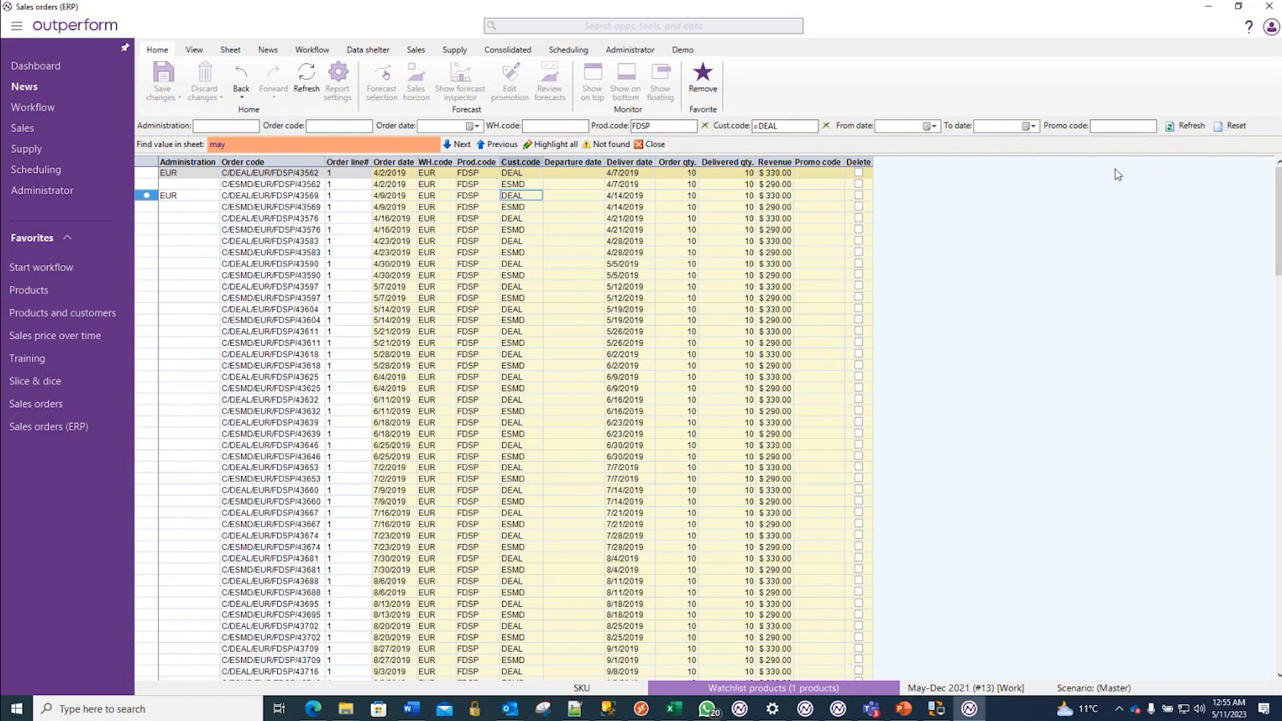
click(1187, 125)
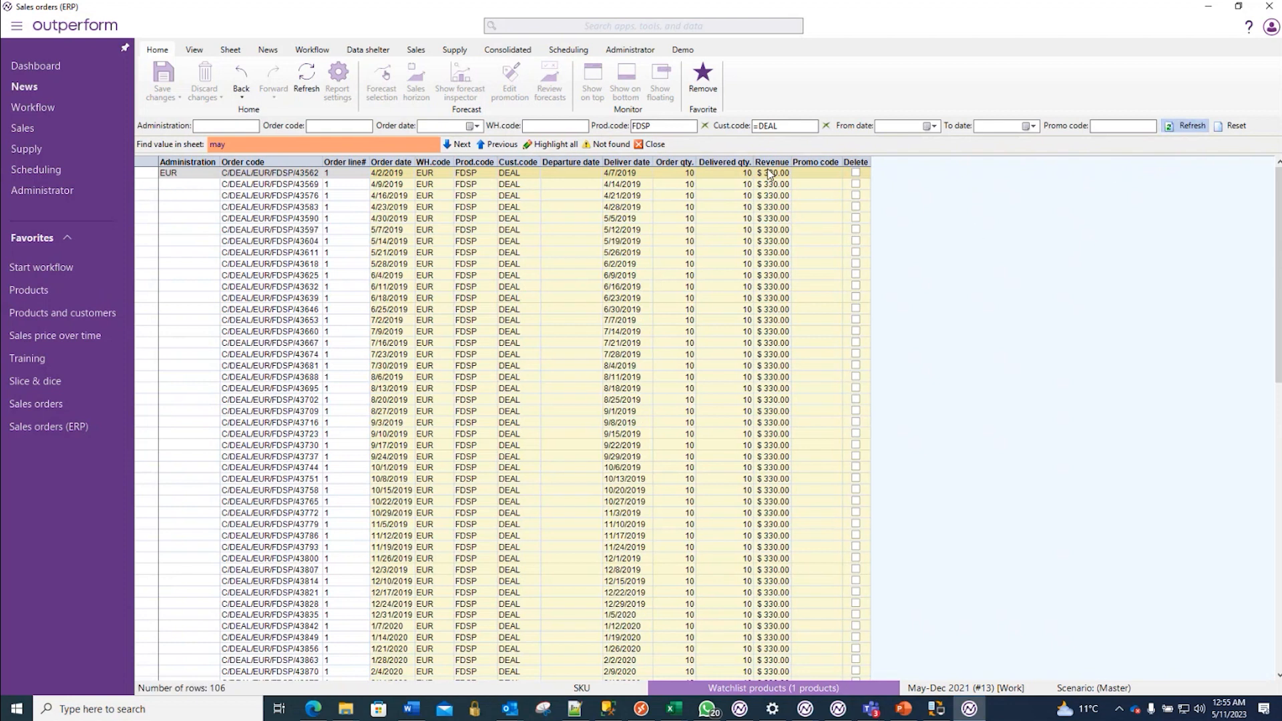
- Set the revenue of the first 14 DEAL orders, dated 4/2/2019 to 7/2/2019, to $1,000 each and save
drag(769, 173, 770, 322)
text(100)
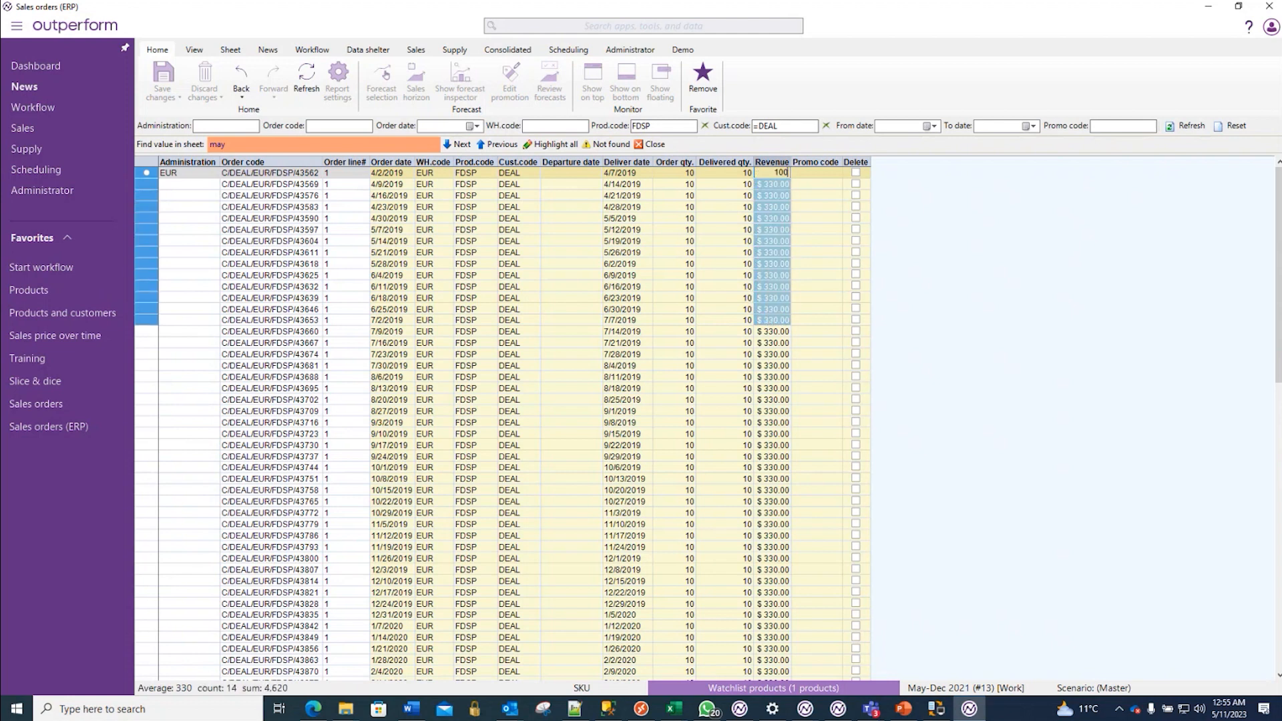
key(ctrl+Return)
text(1000)
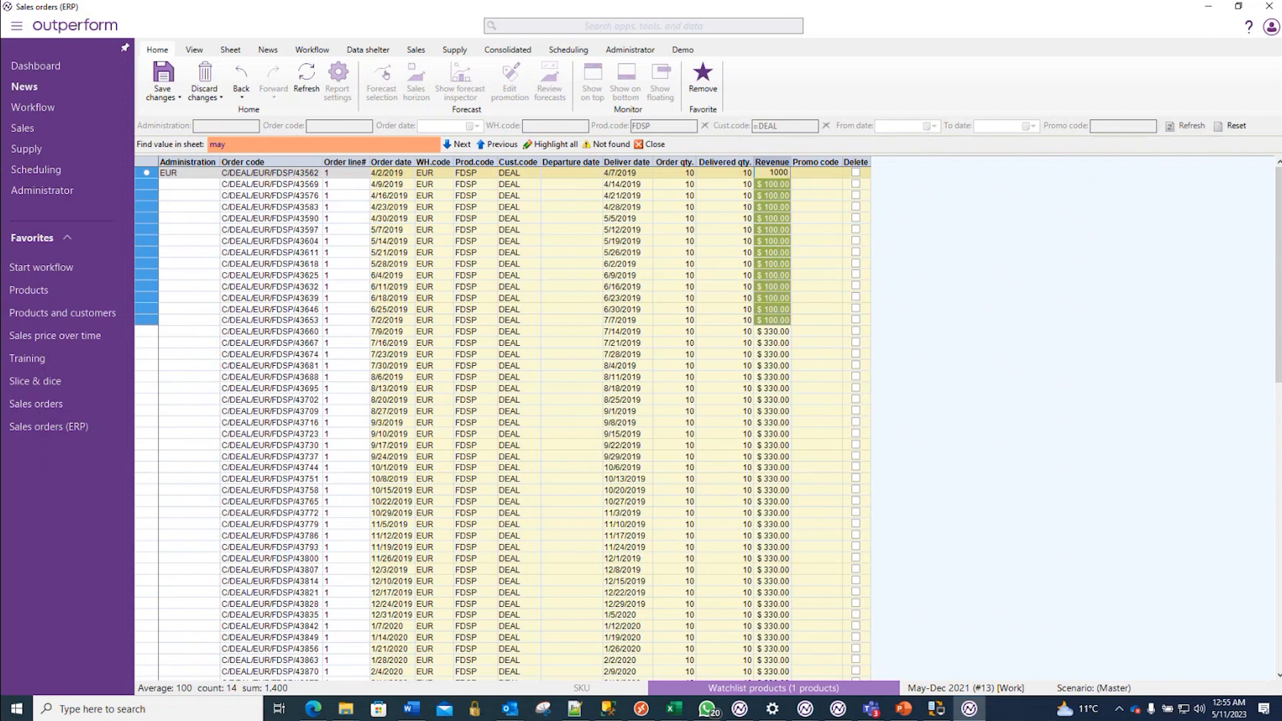
key(ctrl+Return)
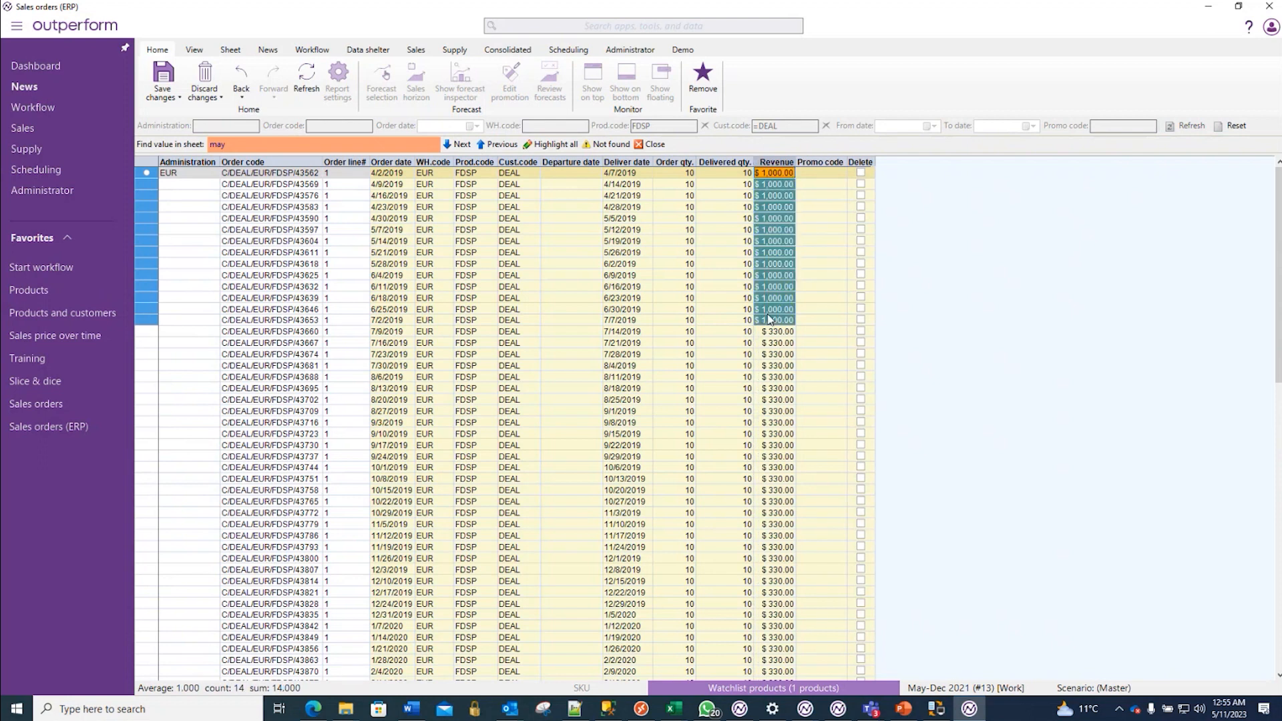
key(ctrl+s)
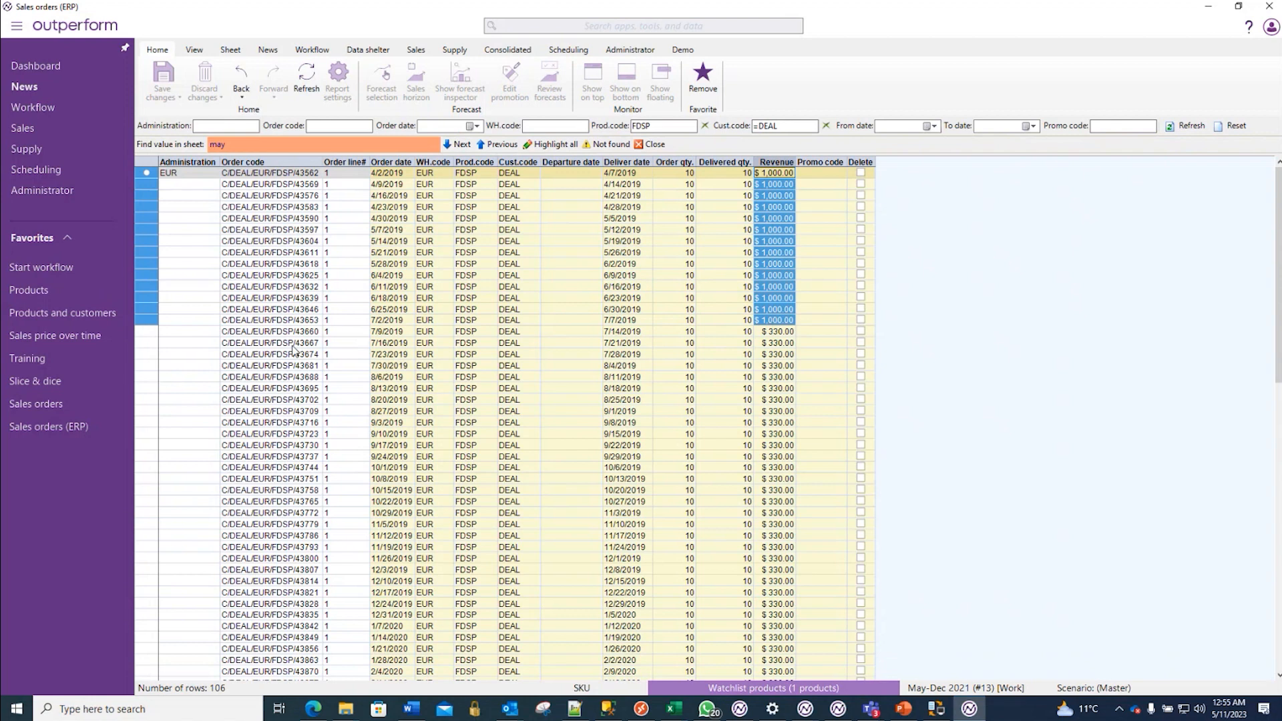
- Run a data import into the Outperform tables for the Historic sales orders entity only
click(368, 50)
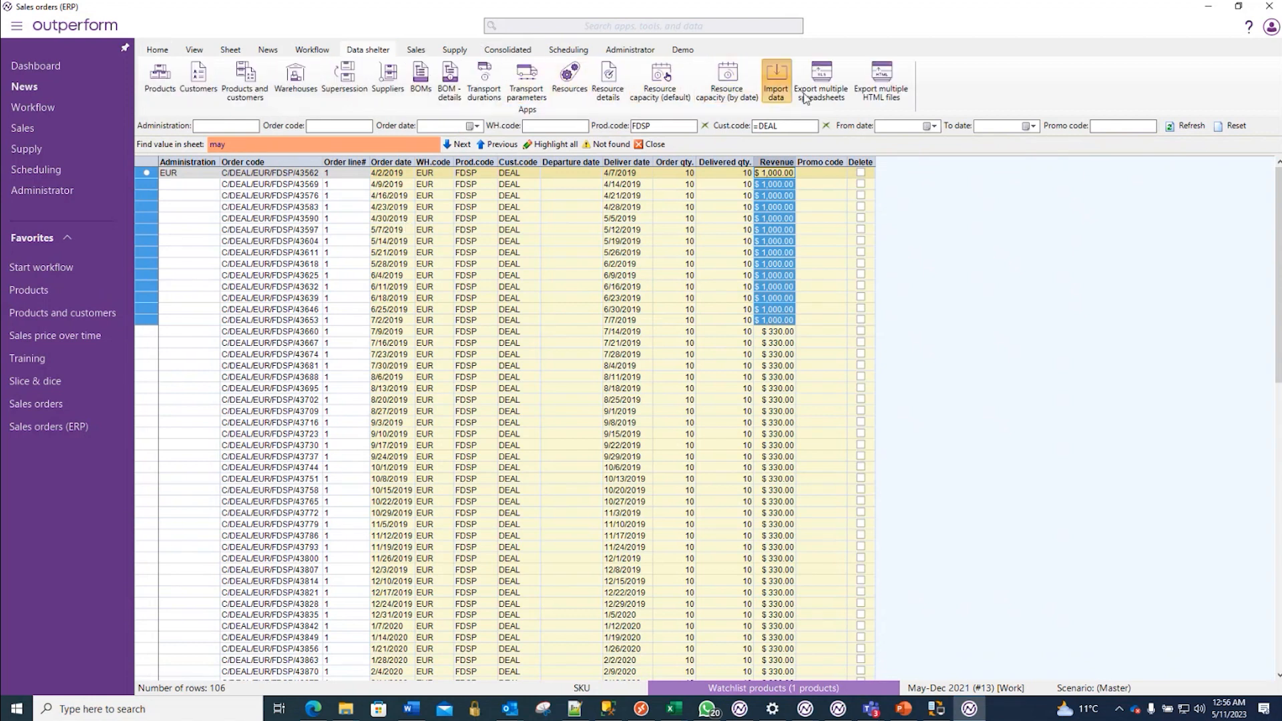
click(775, 81)
click(198, 174)
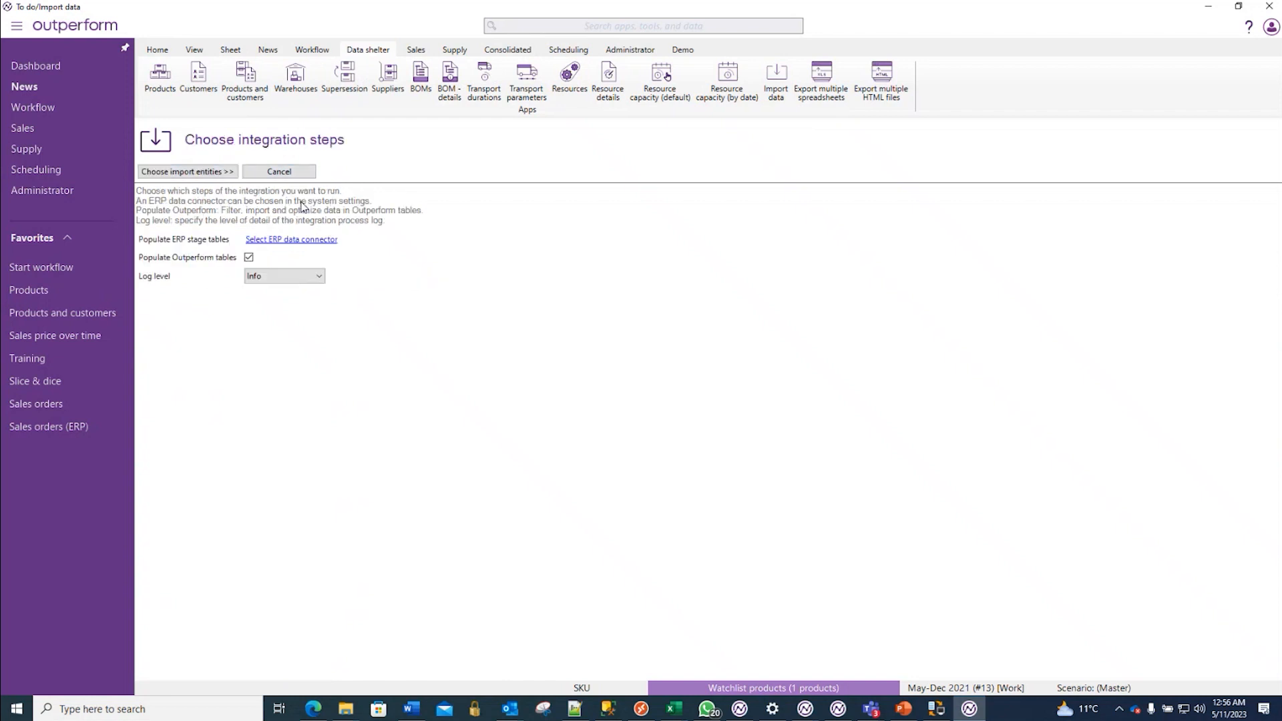
click(220, 171)
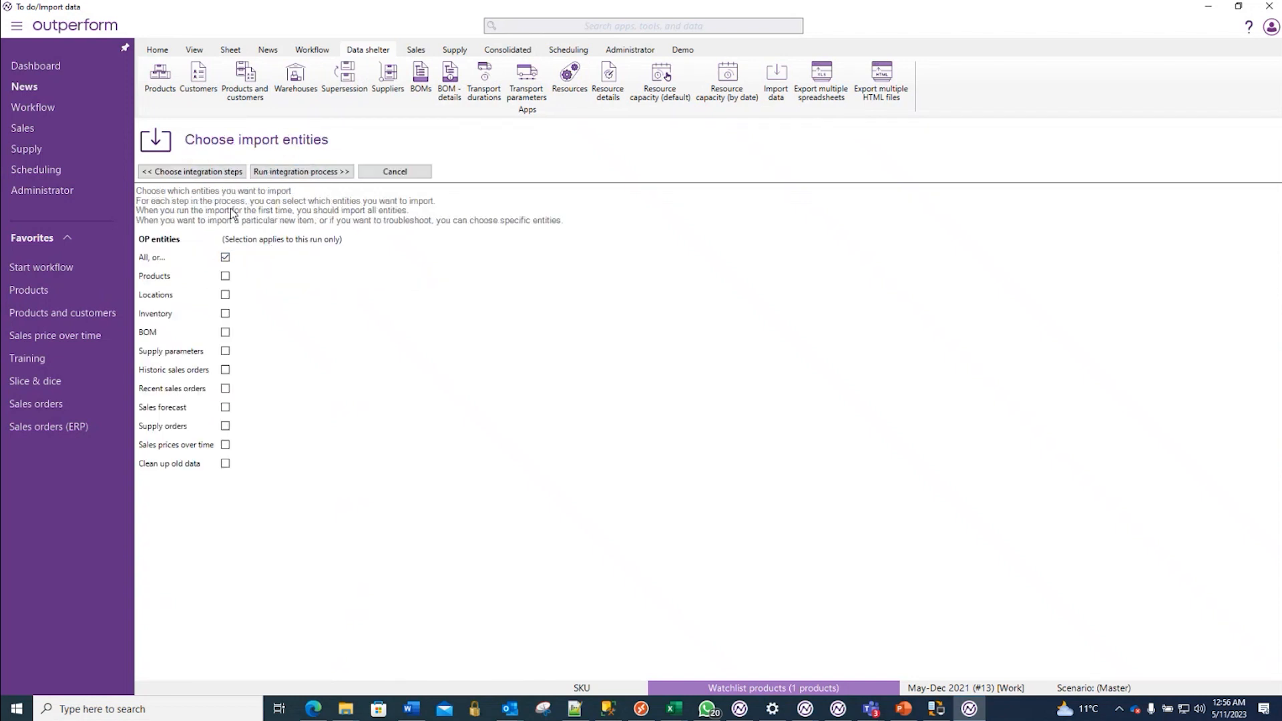
click(225, 369)
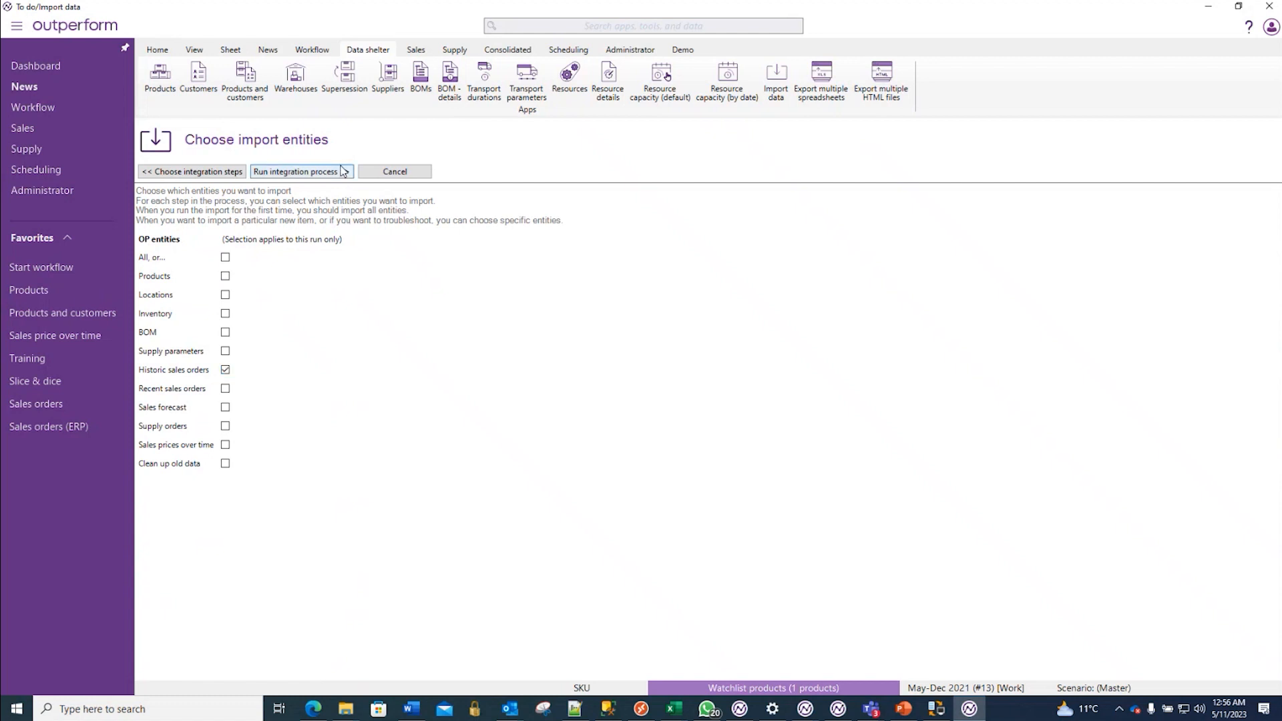
click(339, 172)
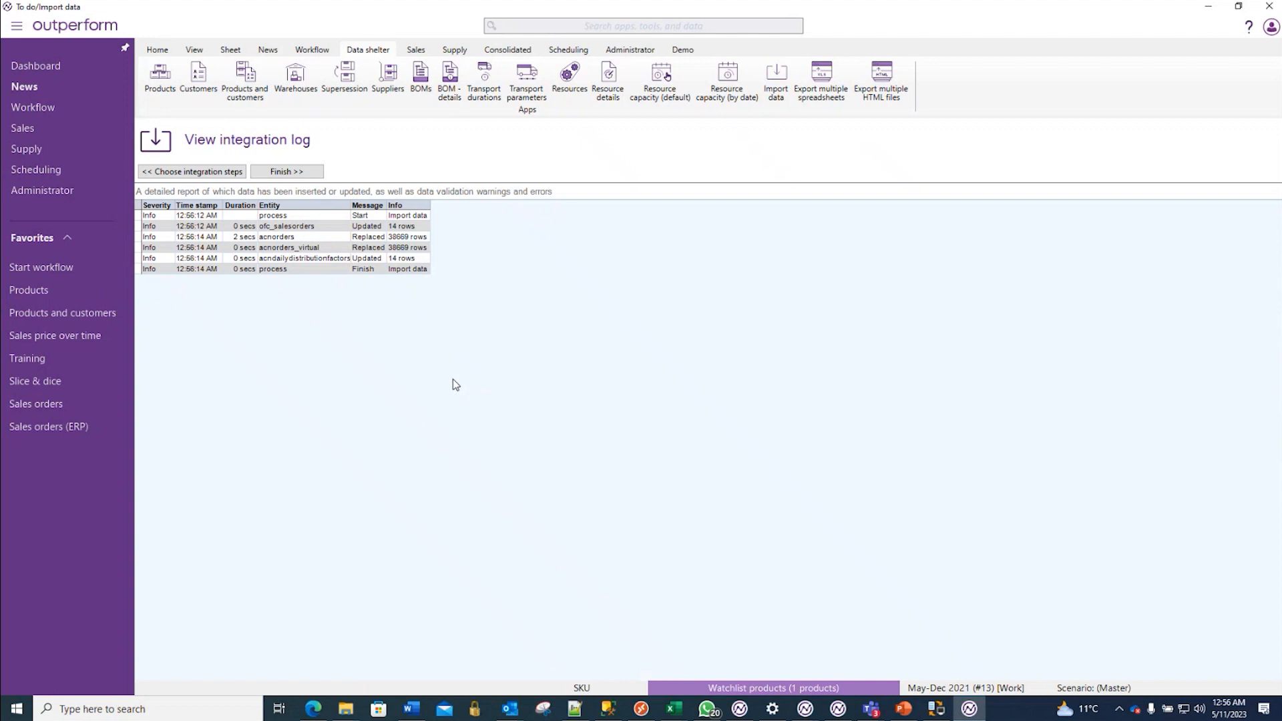
- Open the Training sheet, switch its unit of measurement to Revenue, and examine DEAL's April to June 2019-20 figures
click(18, 363)
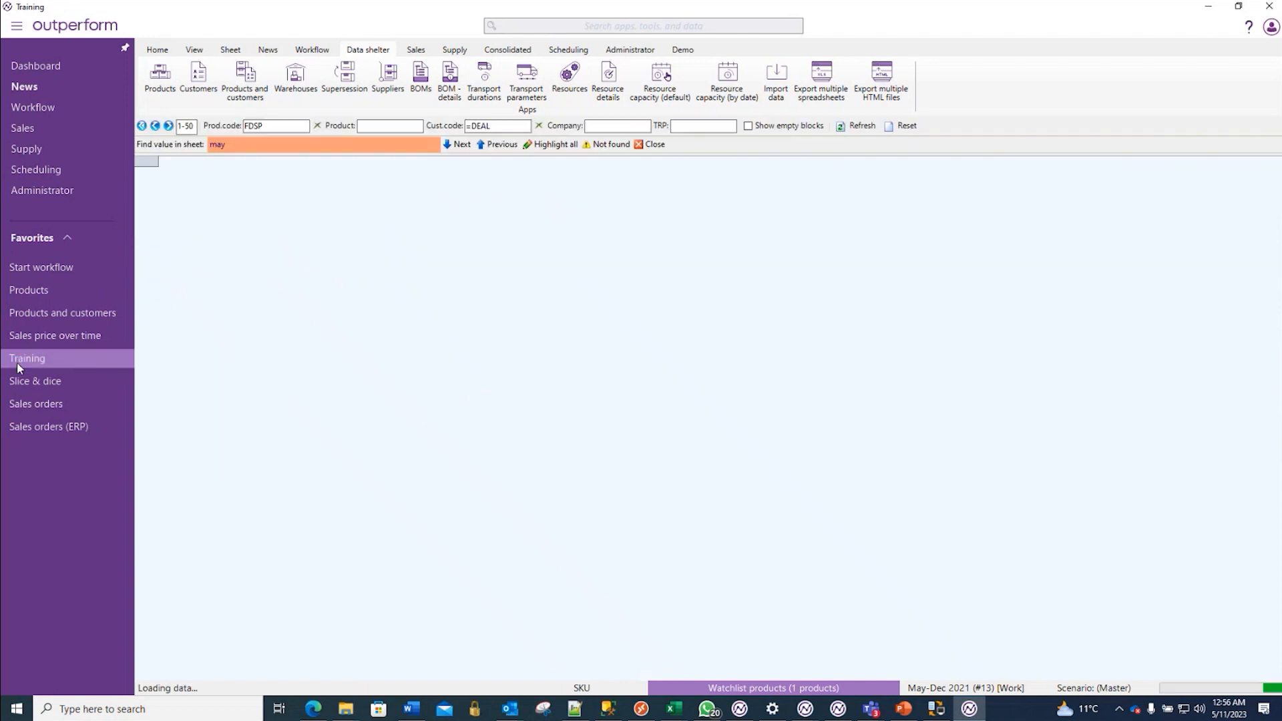
click(587, 689)
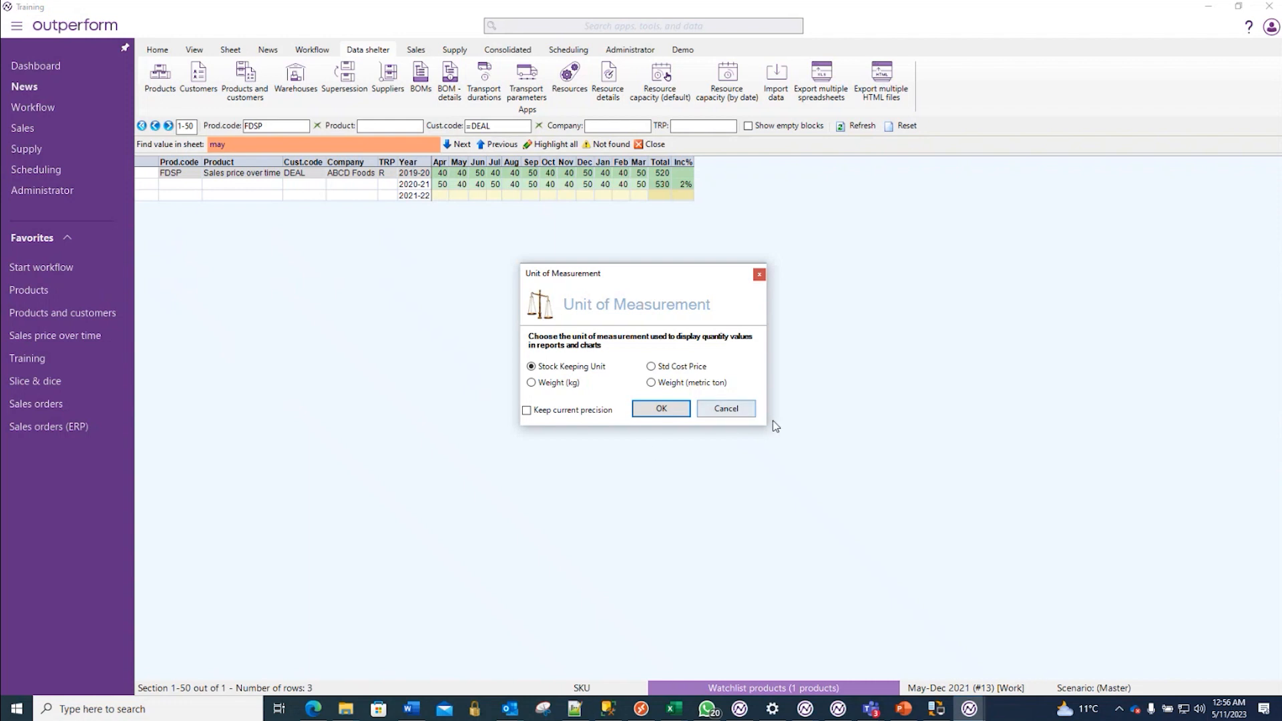
drag(763, 428, 768, 534)
click(672, 398)
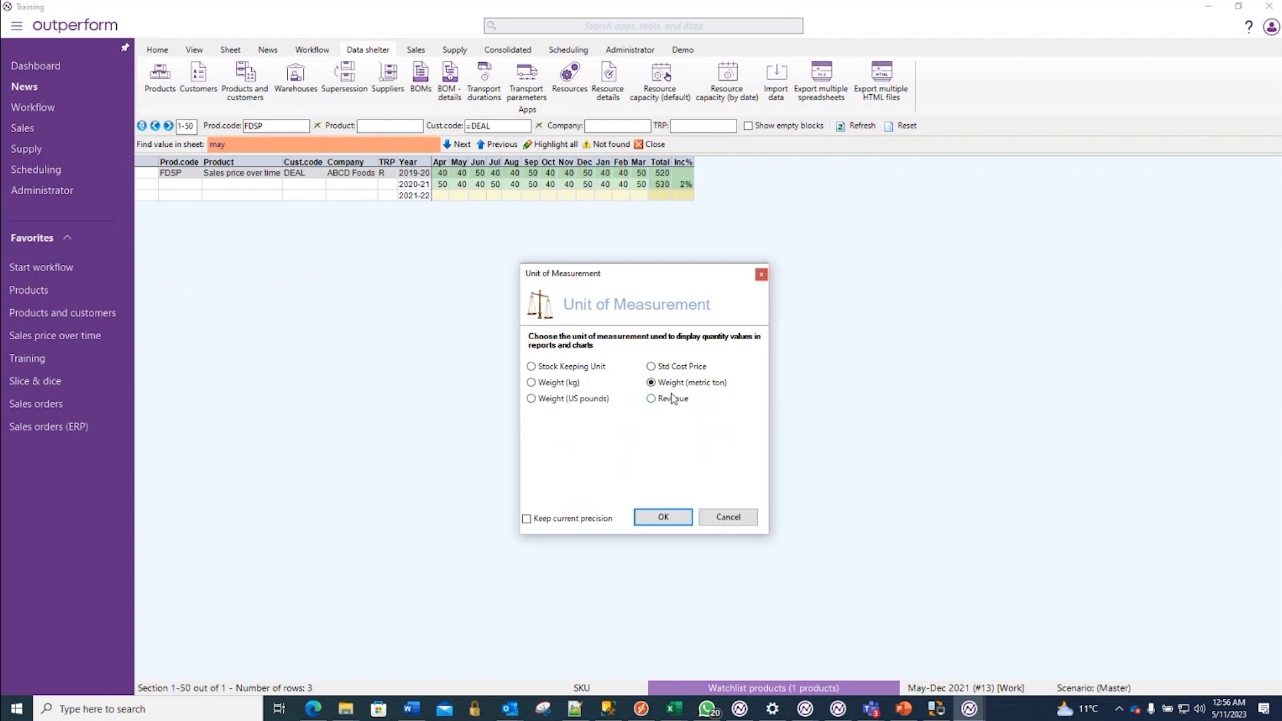
click(668, 523)
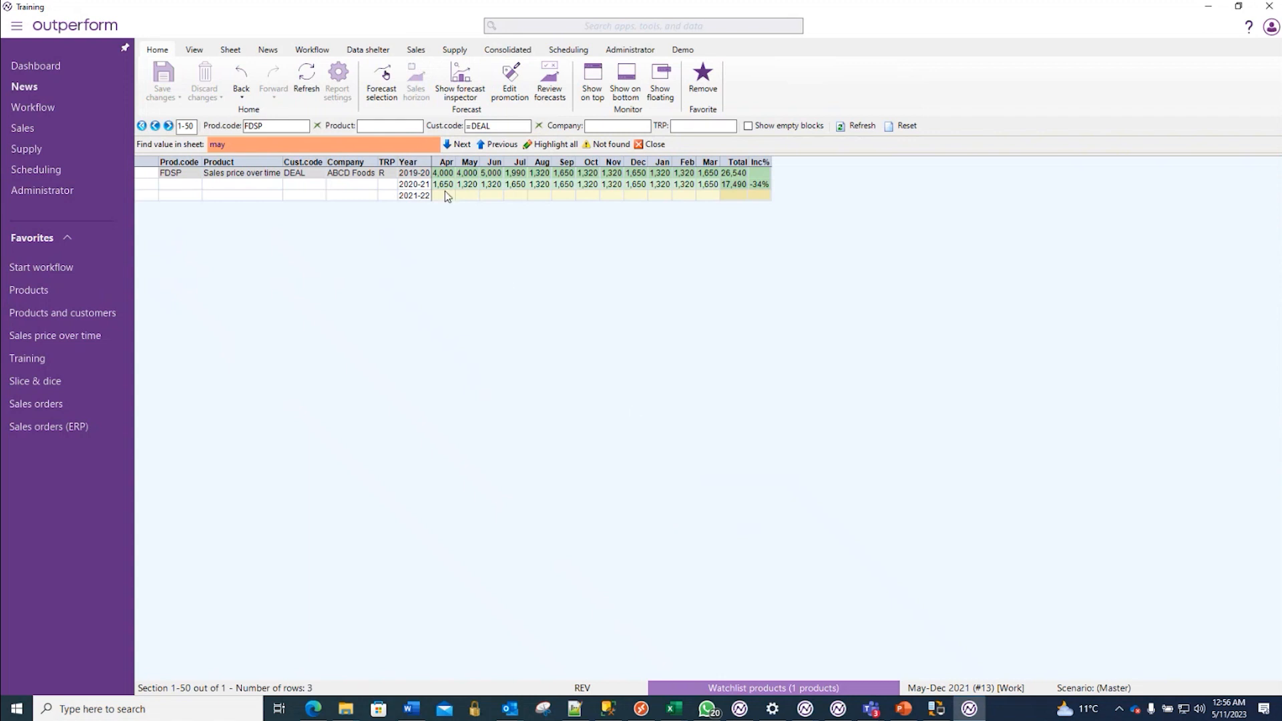
drag(443, 173, 498, 179)
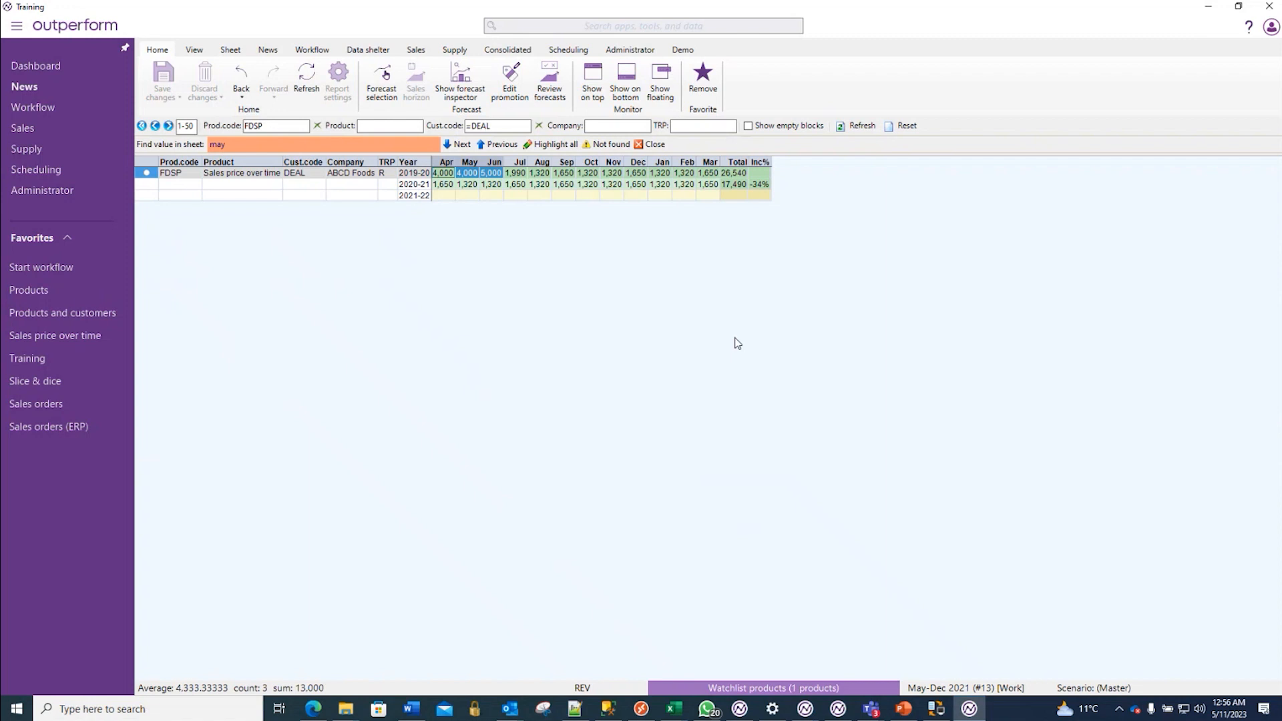
- Clear the customer code filter for product FDSP and switch the unit of measurement to Stock Keeping Unit
click(539, 125)
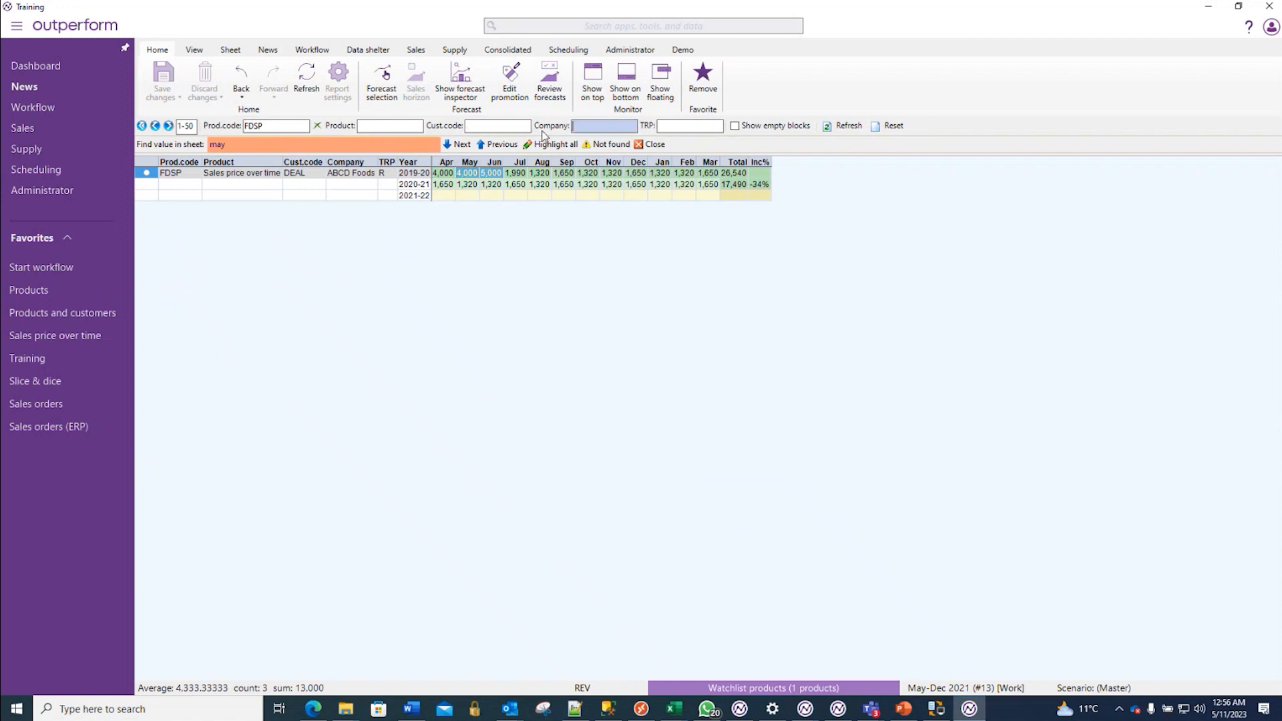
click(836, 127)
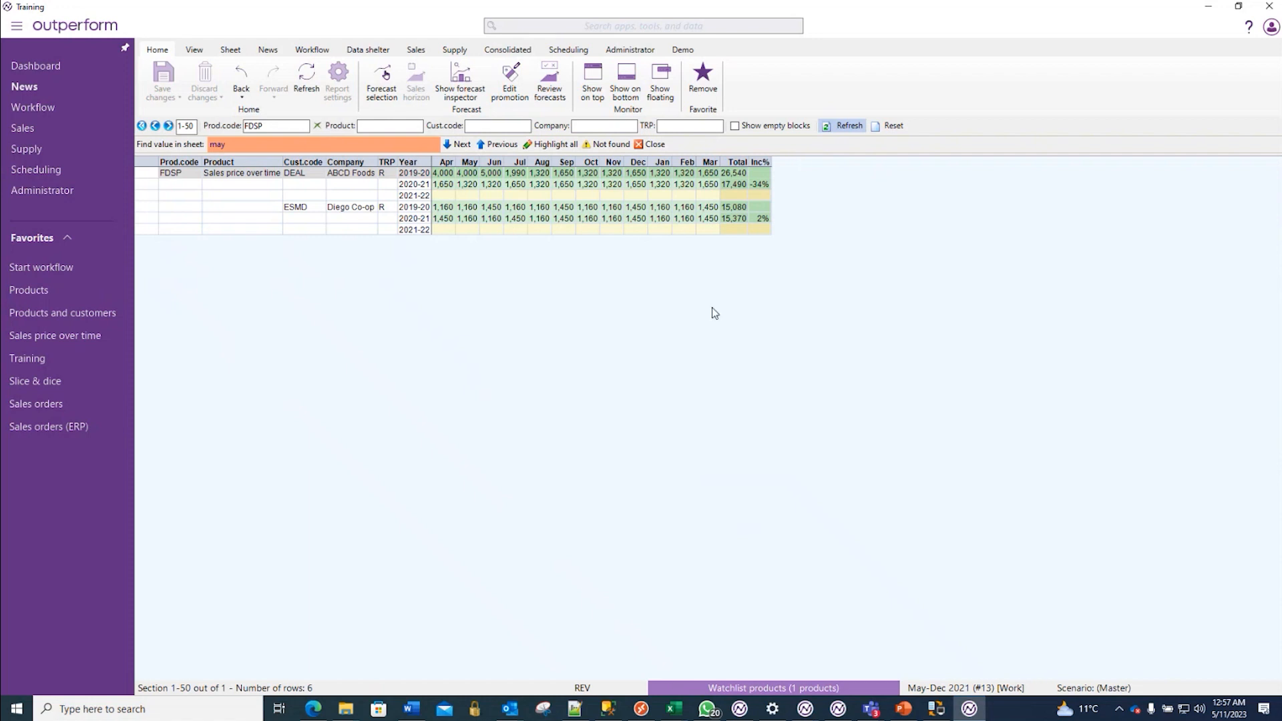
click(580, 688)
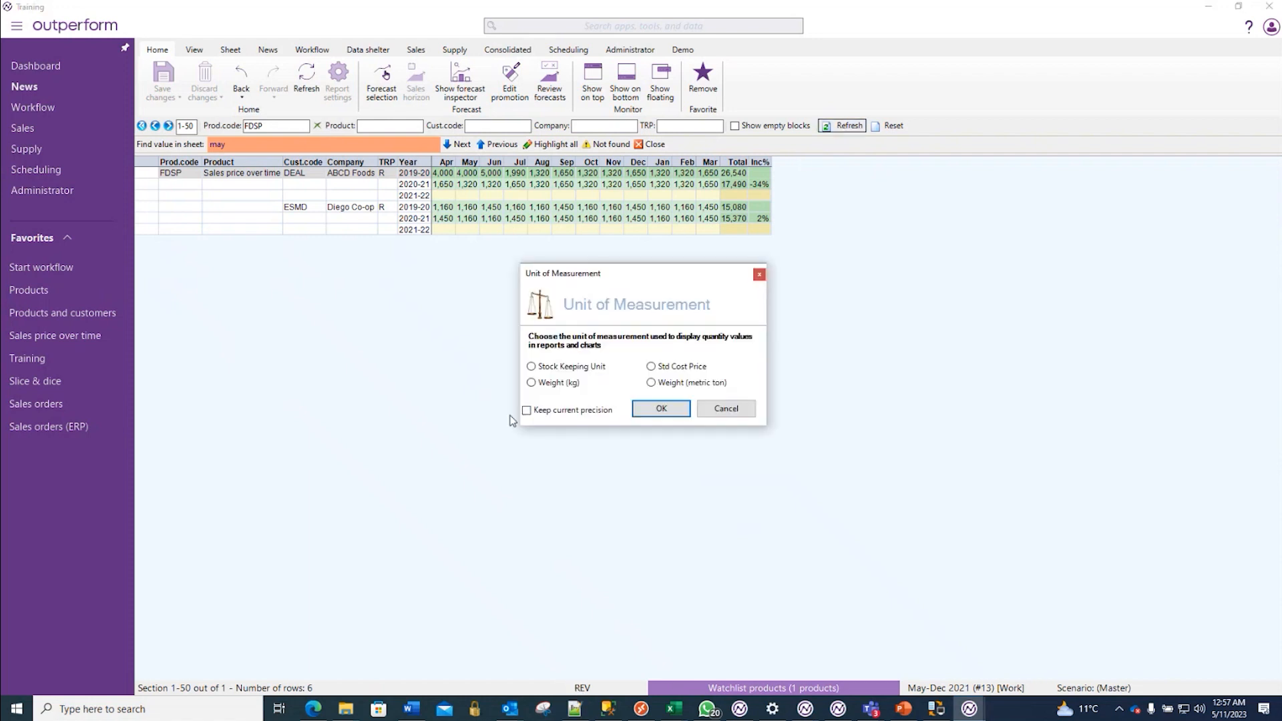
click(531, 367)
click(684, 407)
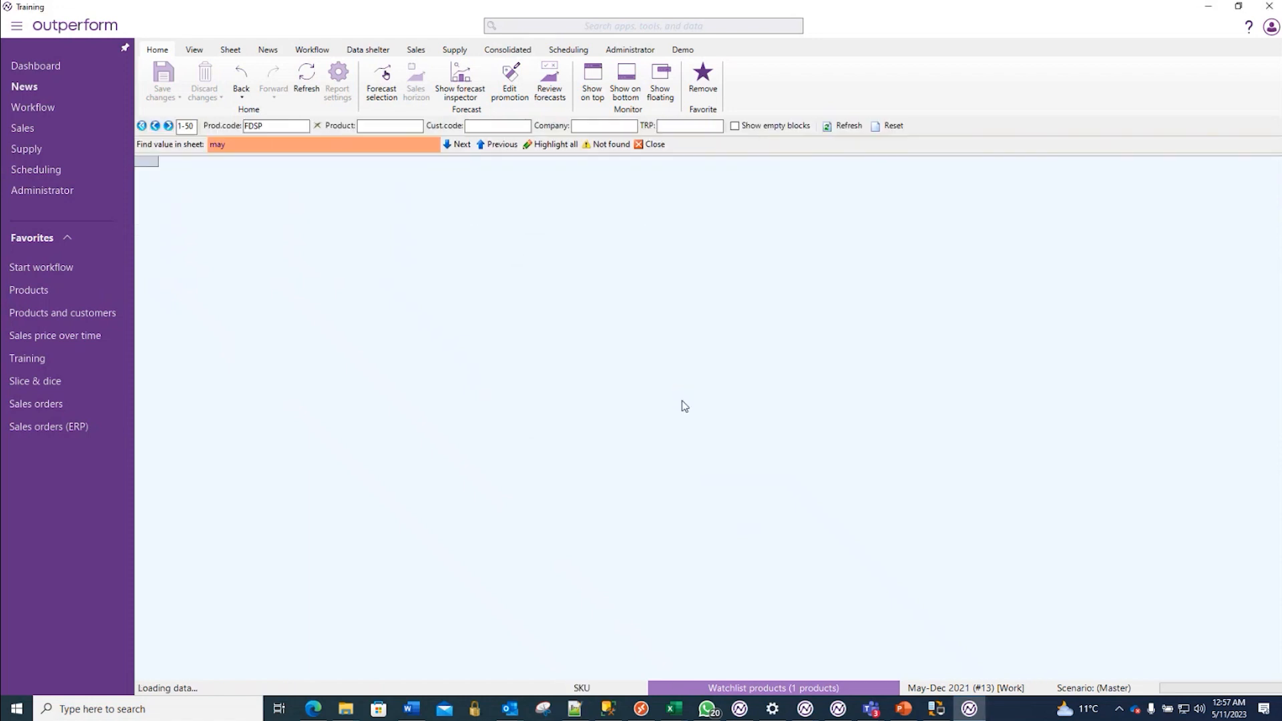
- Fill the 2021-22 rows of DEAL and ESMD with the monthly quantities of 2020-21 and save
drag(444, 186, 442, 234)
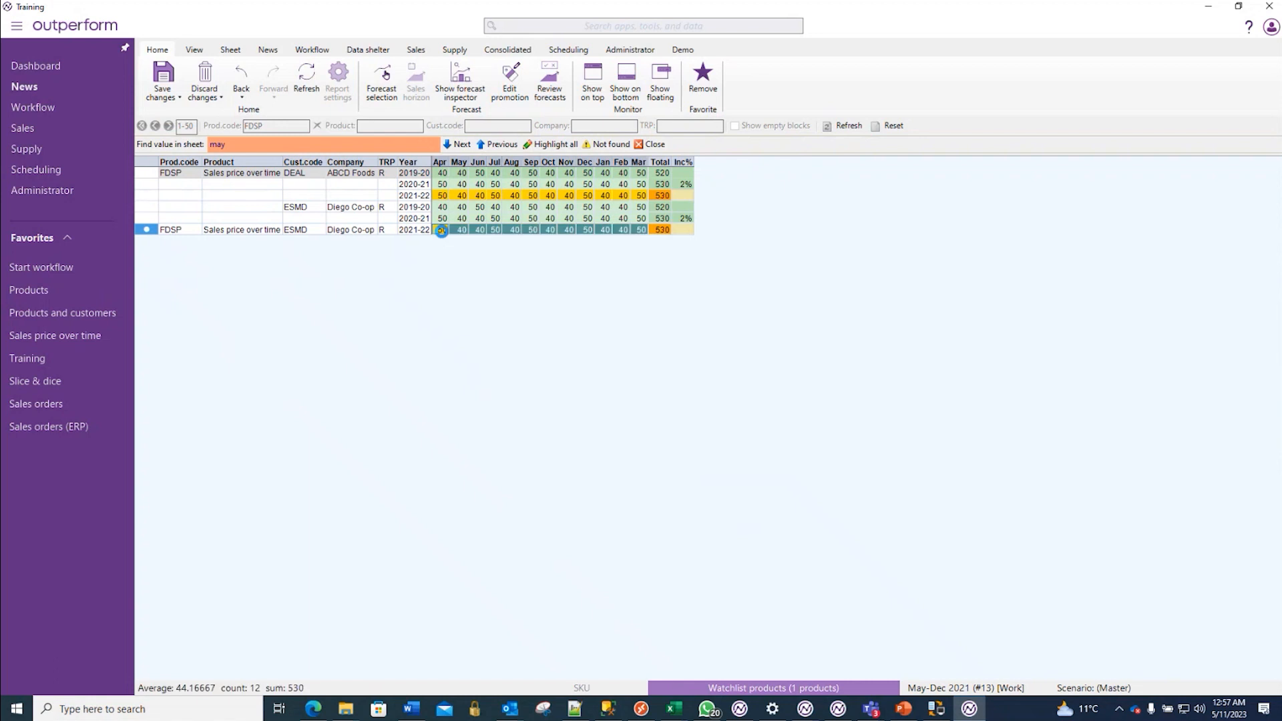
key(ctrl+s)
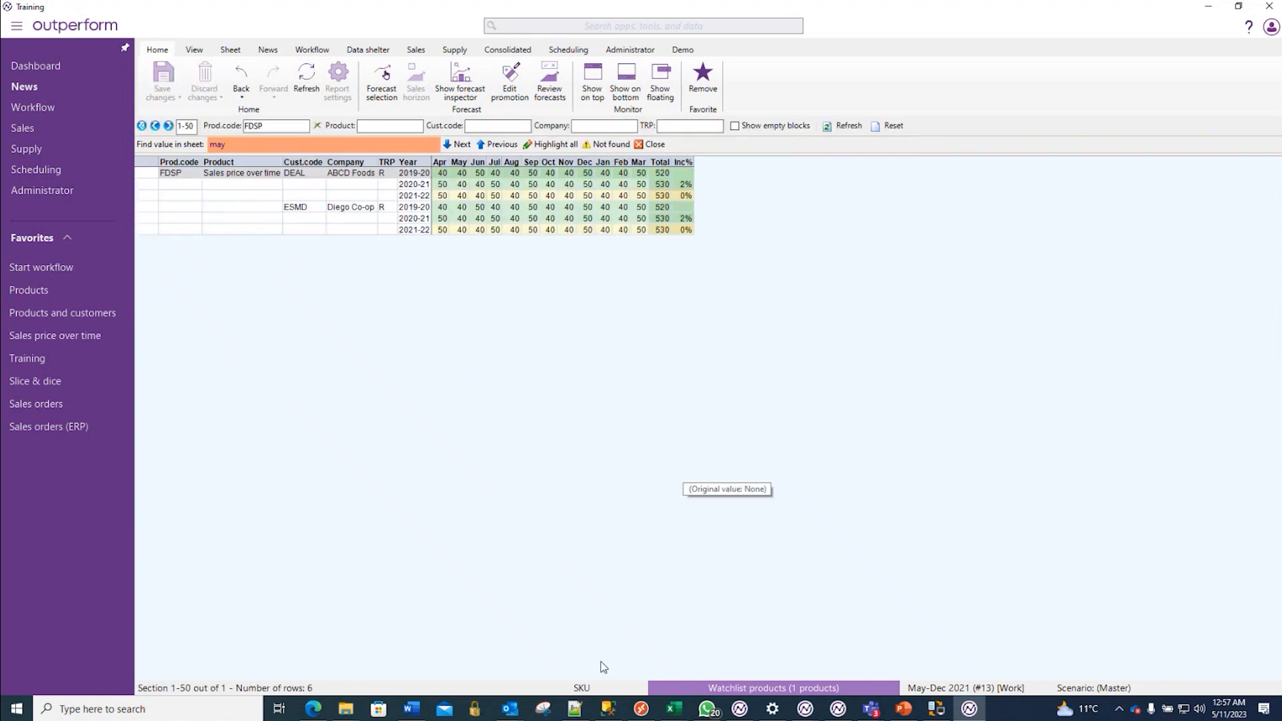
- Display the Training sheet in the Revenue unit of measurement for both customers
click(588, 688)
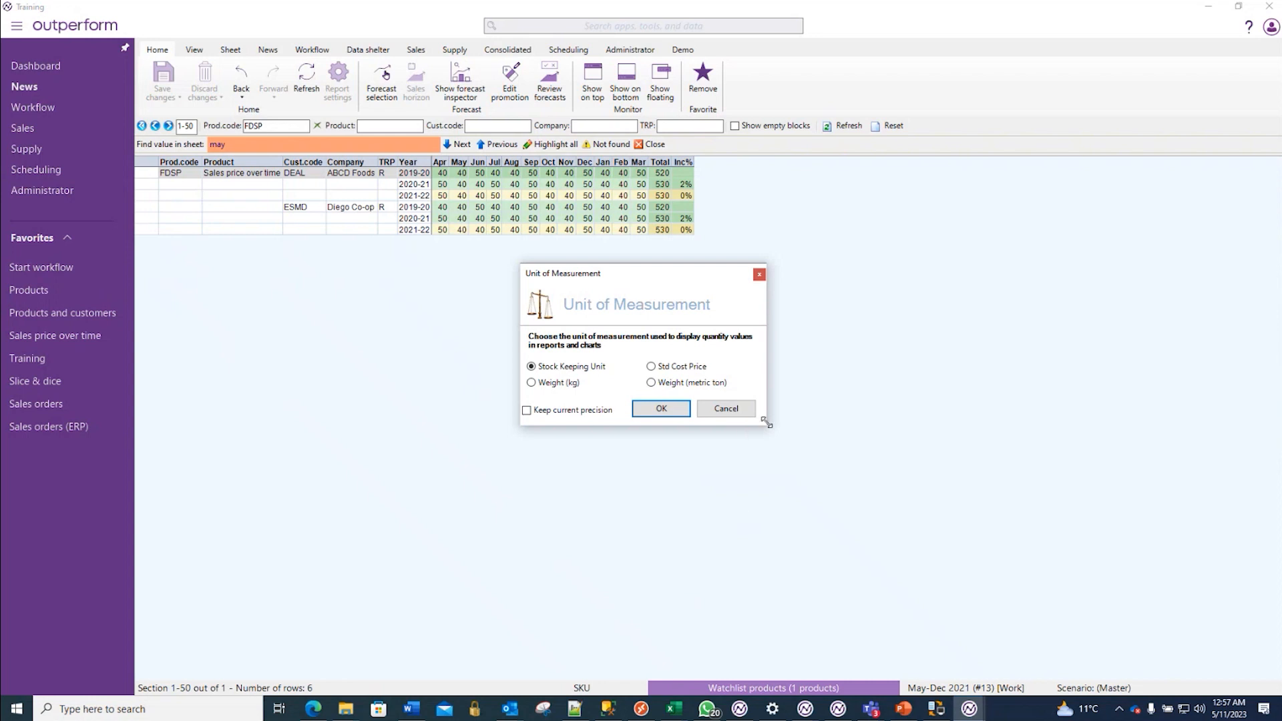
click(673, 400)
click(666, 508)
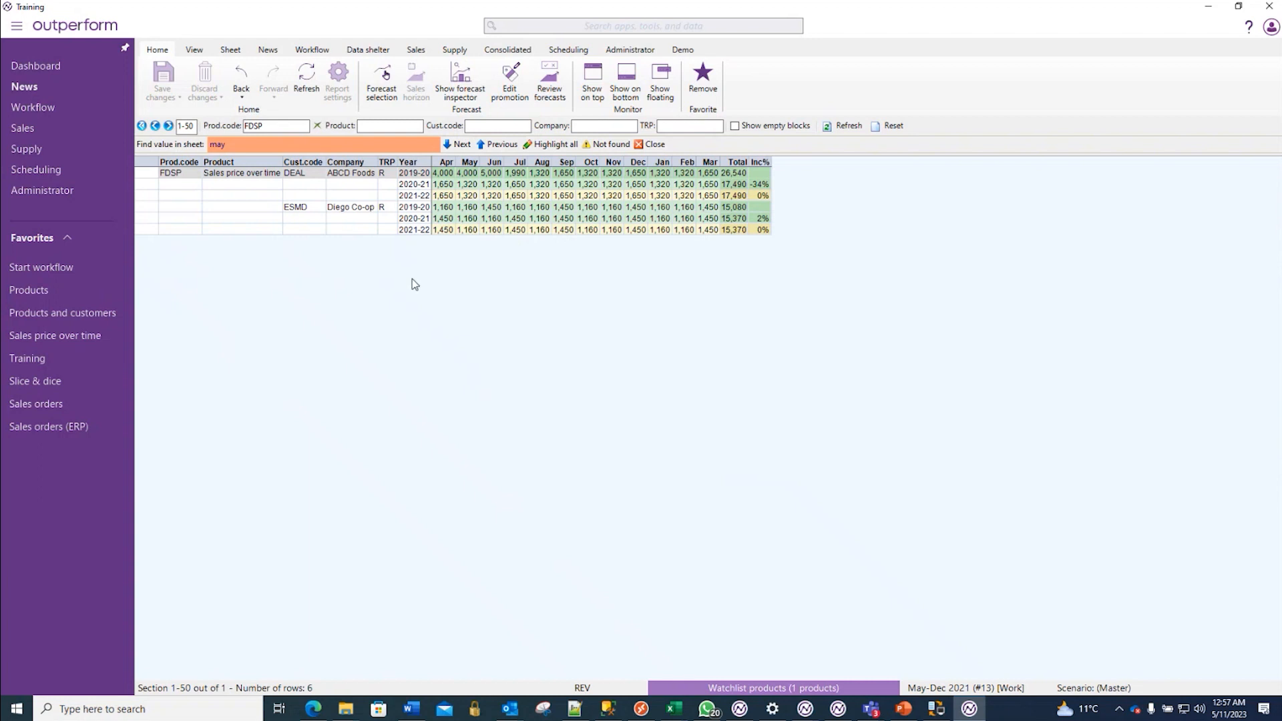
- Look up FDSP's average sales price in Products and its sales price per customer in Products and customers
click(60, 291)
mouse_move(63, 298)
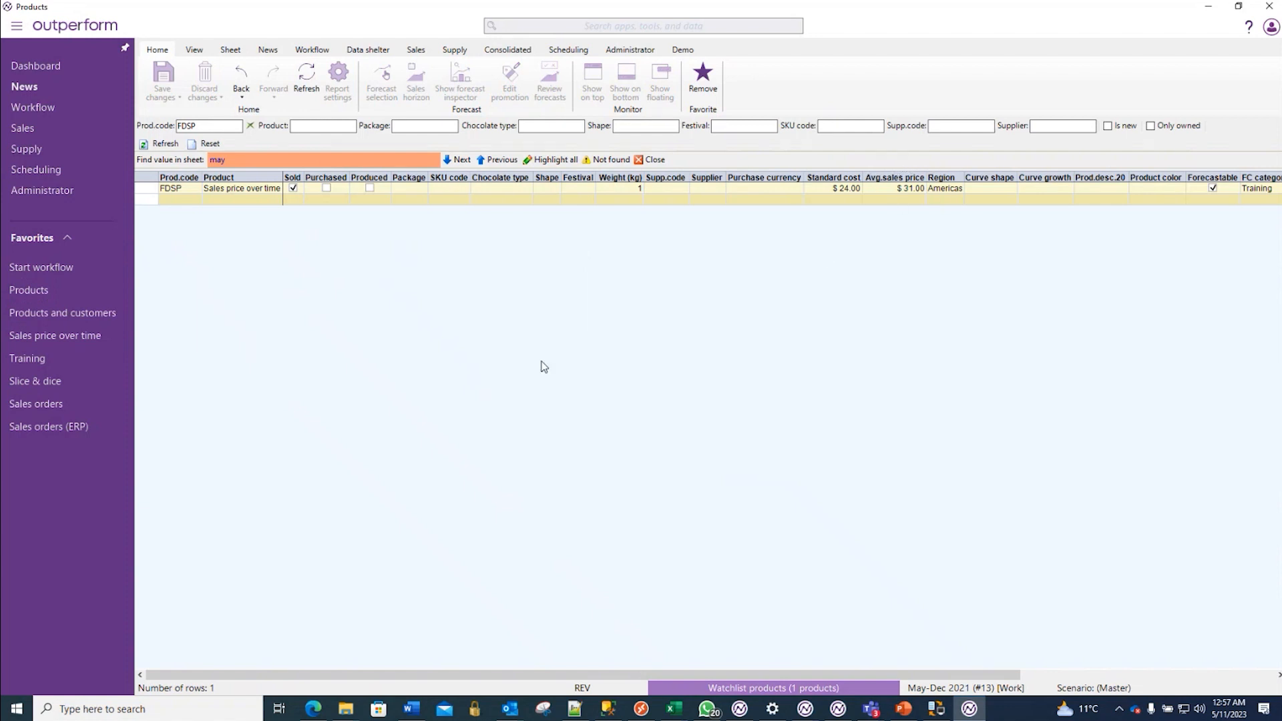
click(53, 311)
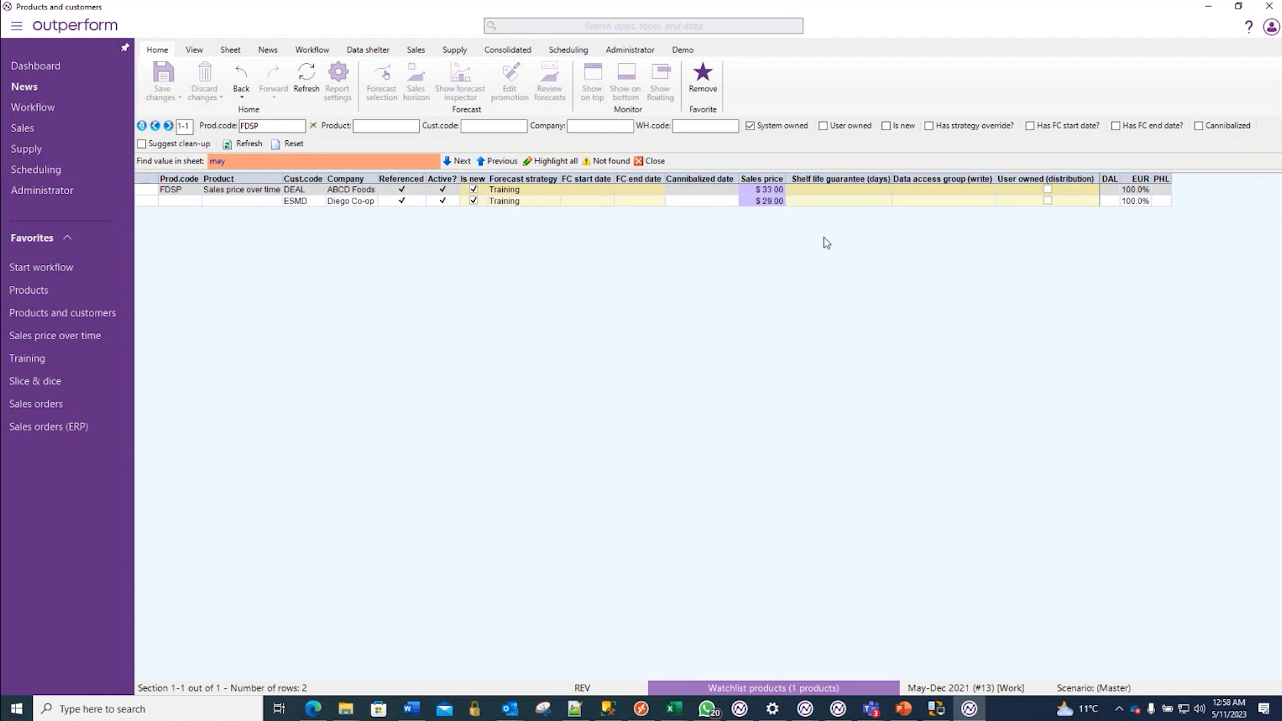
- Set FDSP's sales price to $35 for DEAL and $31 for ESMD, save, and check the 2021-22 revenue in Training
click(761, 191)
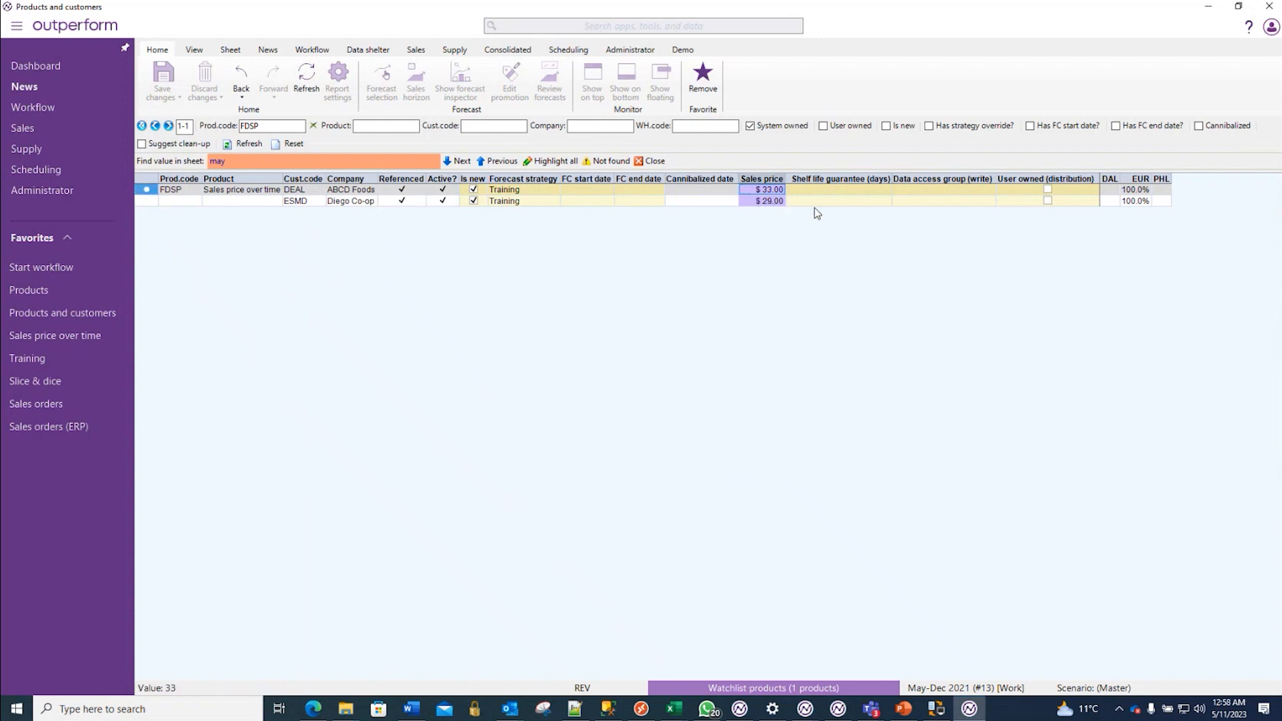
text(35)
key(Return)
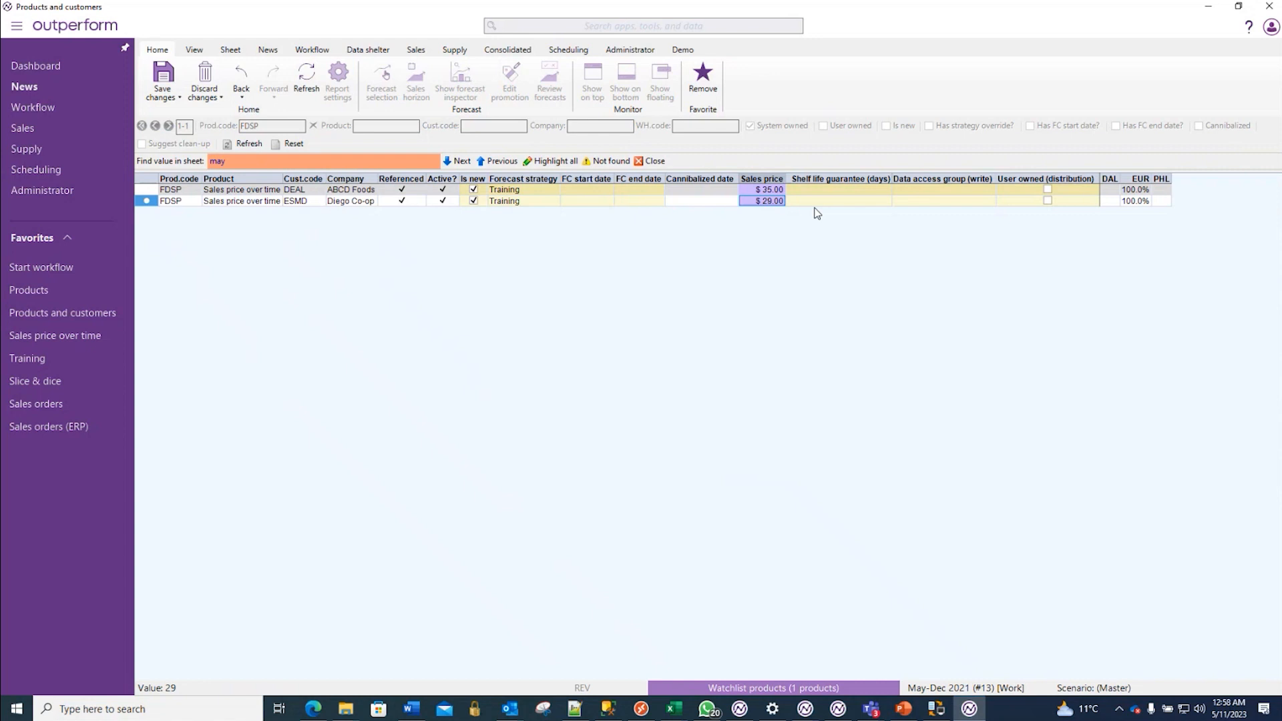
text(31)
key(Return)
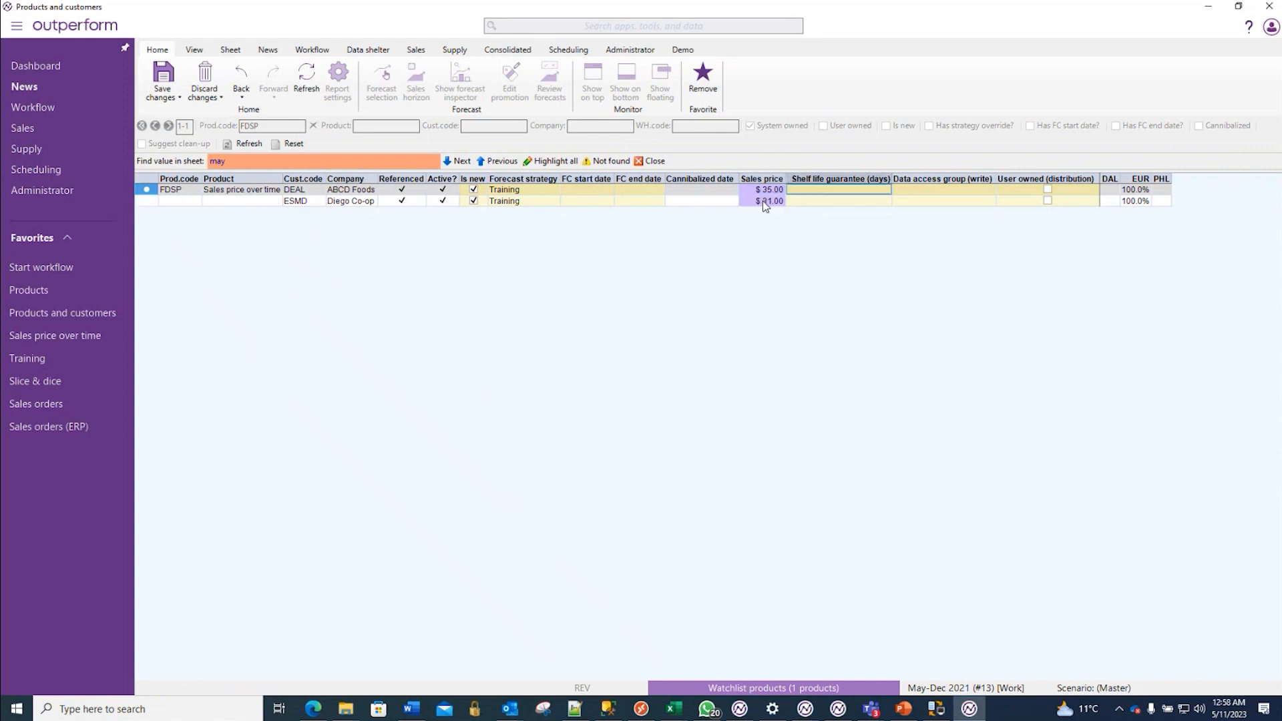
key(ctrl+s)
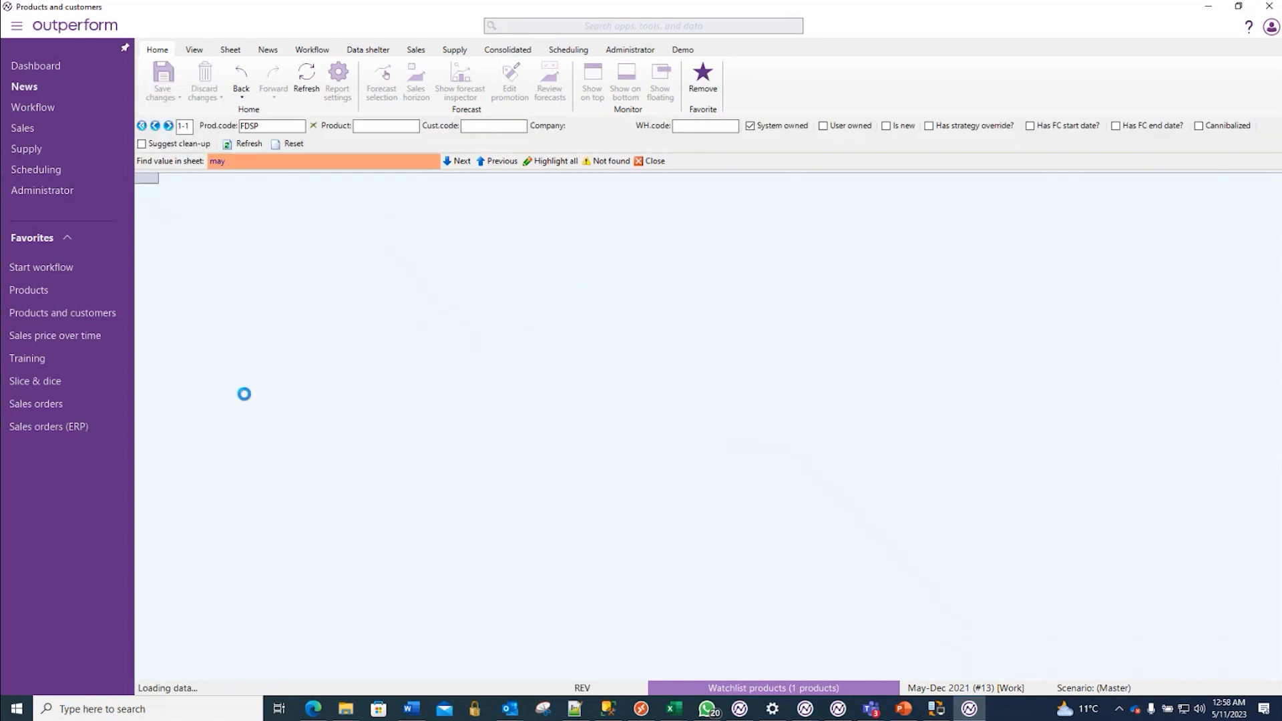
click(30, 359)
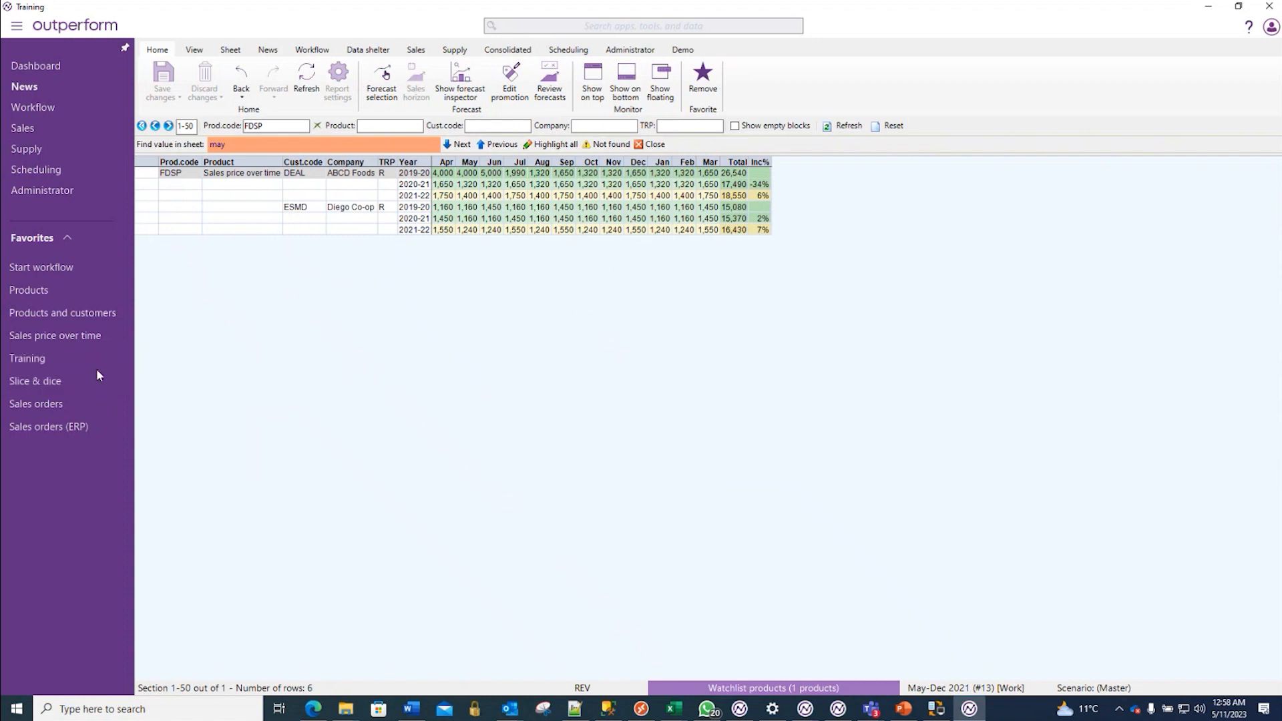
- Set FDSP's sales price in Products and customers back to $33 for DEAL and $29 for ESMD and save
click(87, 313)
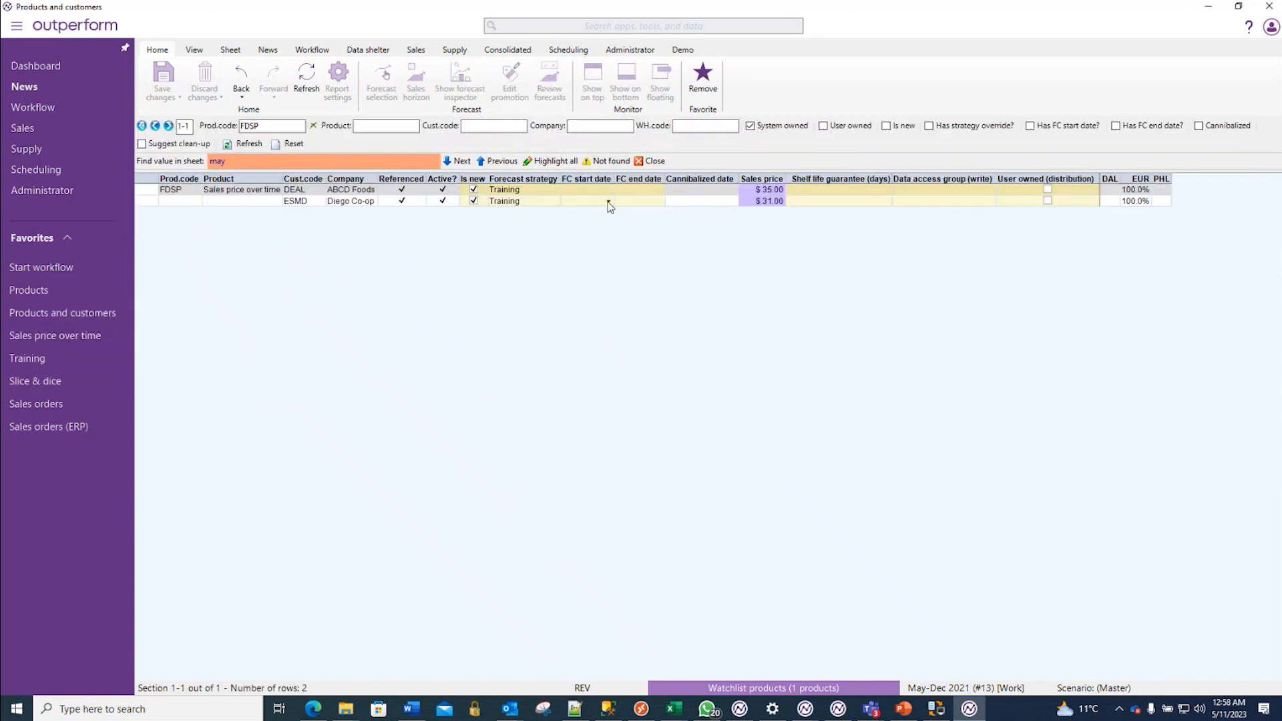
click(765, 189)
text(33)
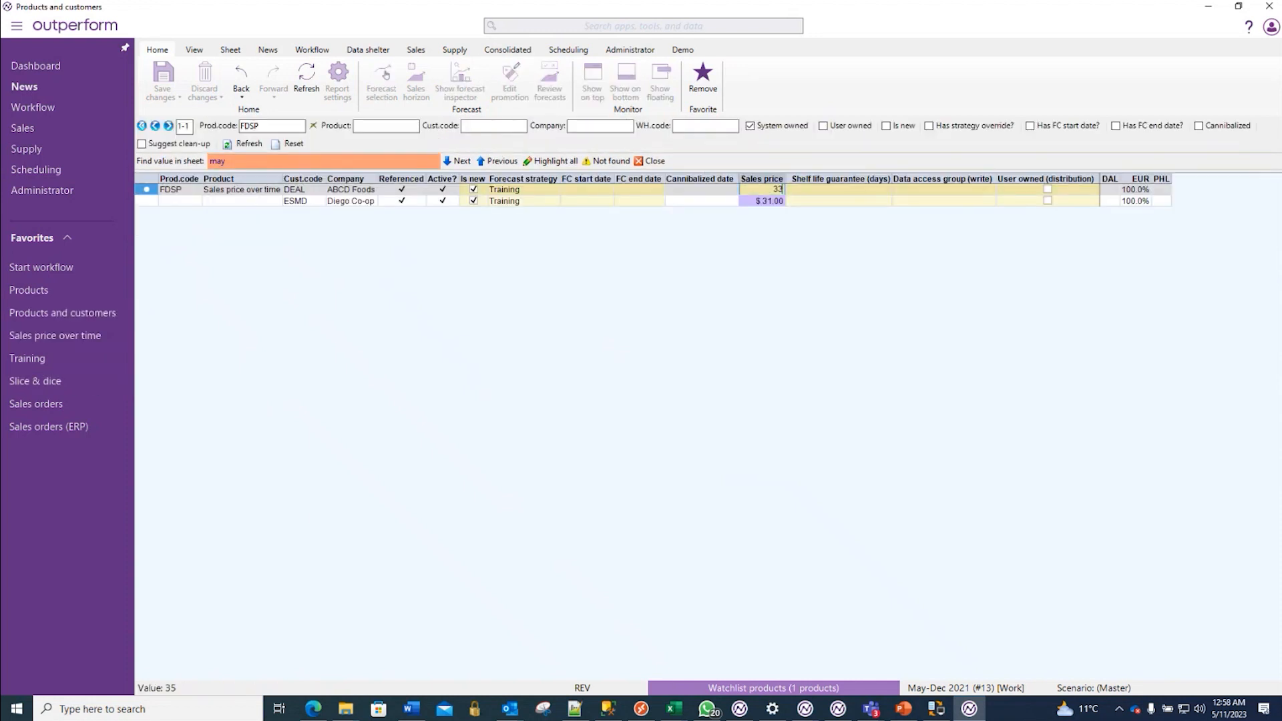
key(Return)
text(29)
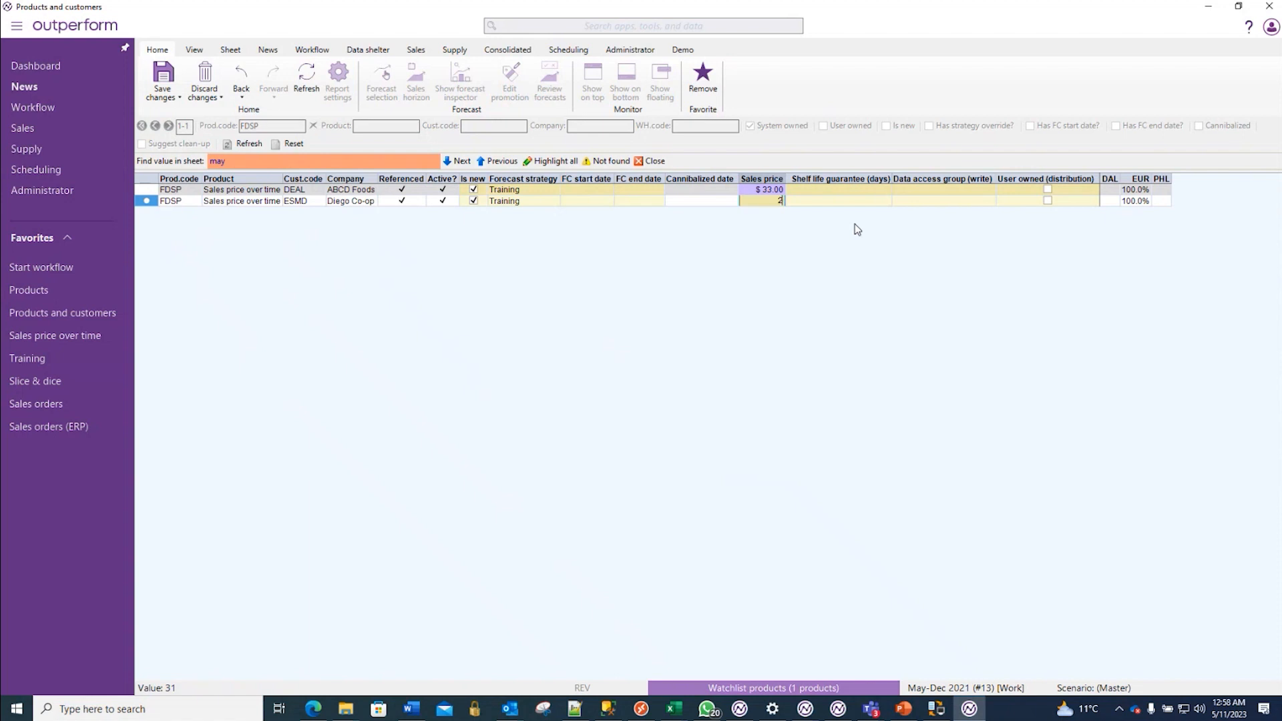
key(Return)
key(ctrl+s)
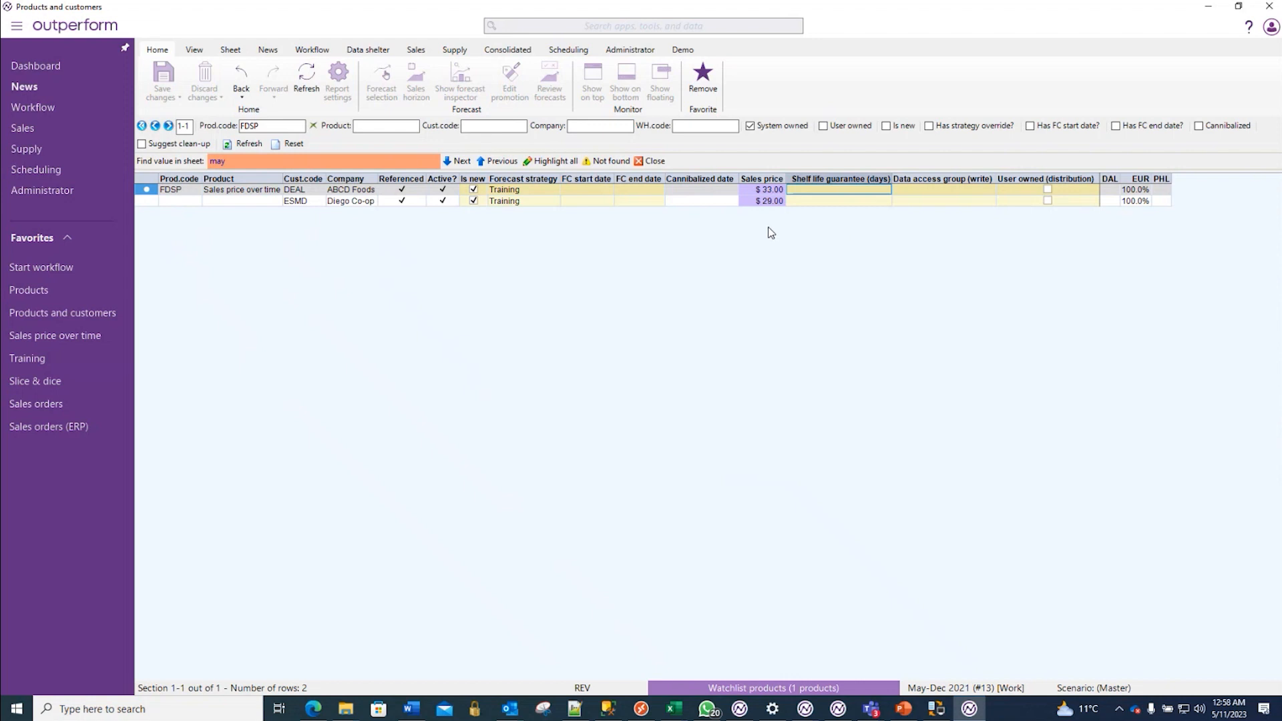
- Add an entry in Sales price over time for product FDSP and customer DEAL with from date 5/1/2021
click(38, 342)
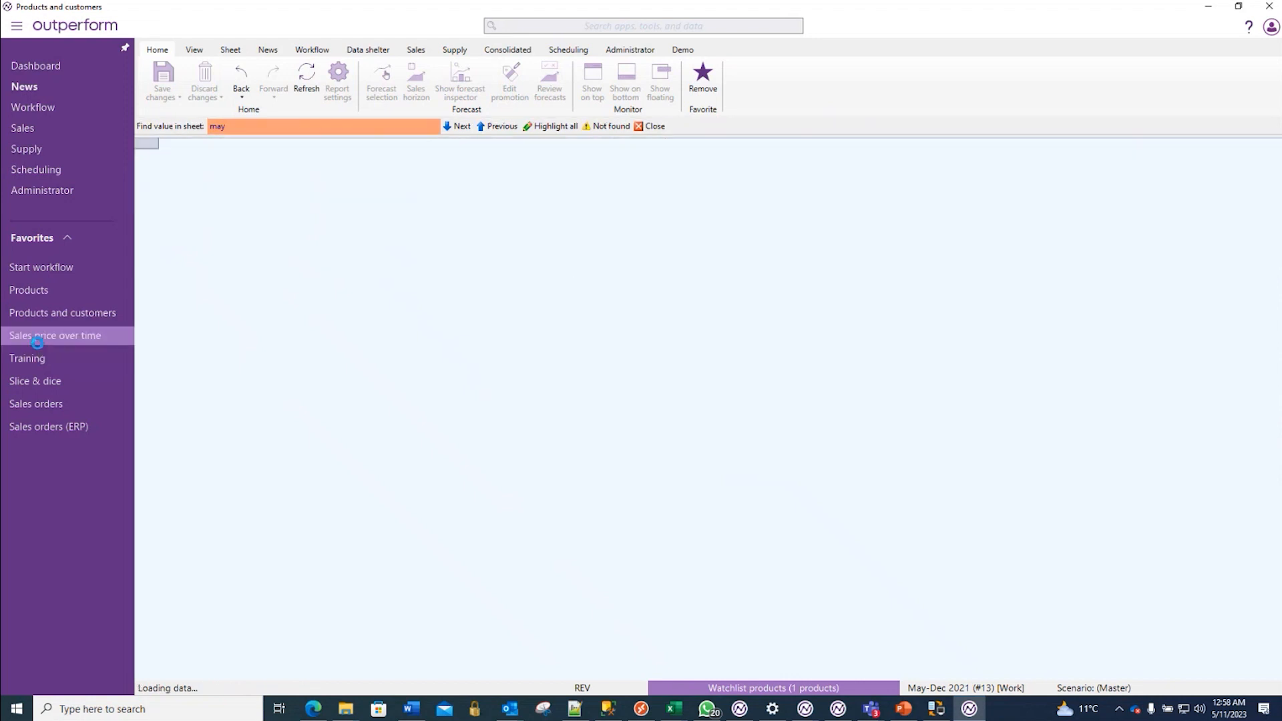
click(200, 174)
click(194, 188)
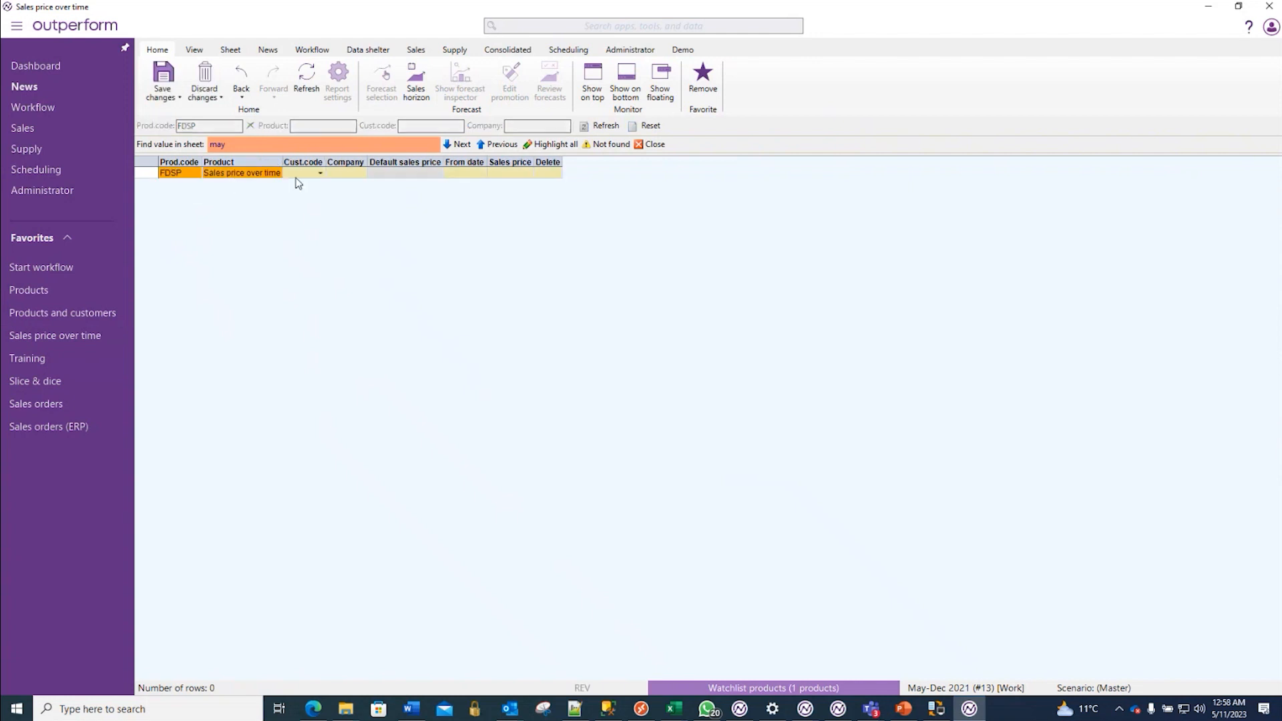
click(325, 176)
click(326, 187)
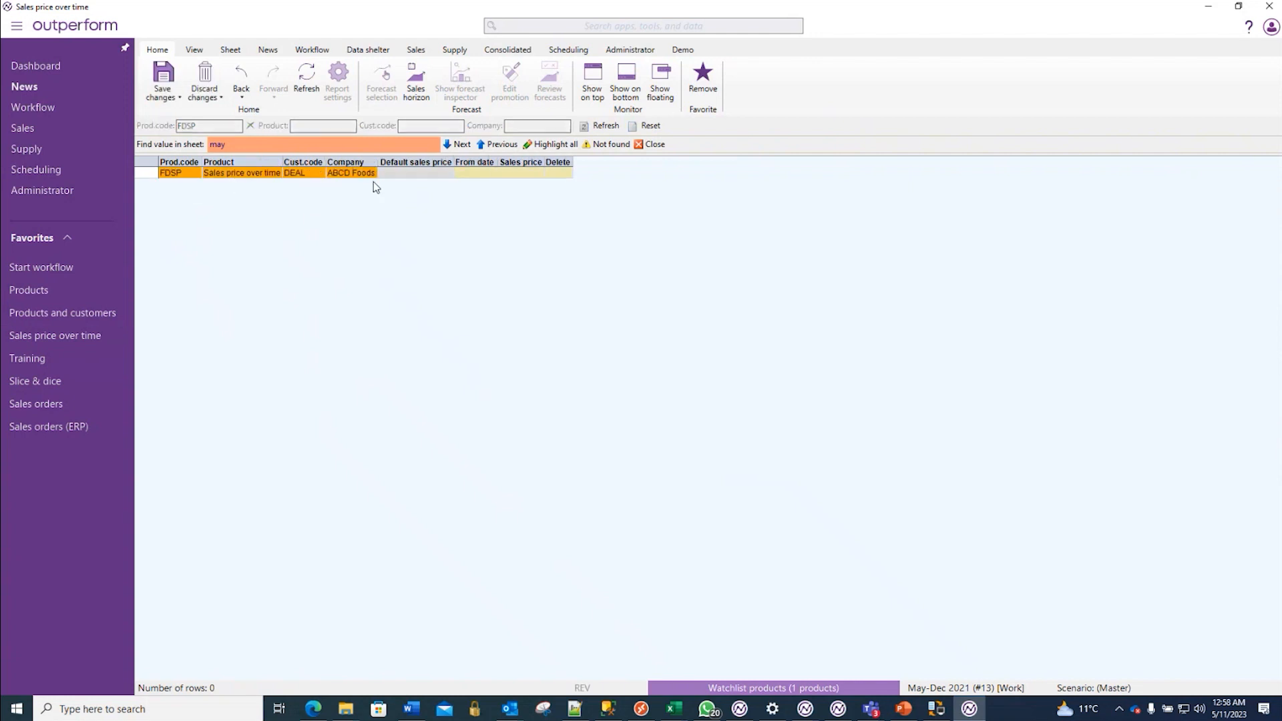
click(495, 175)
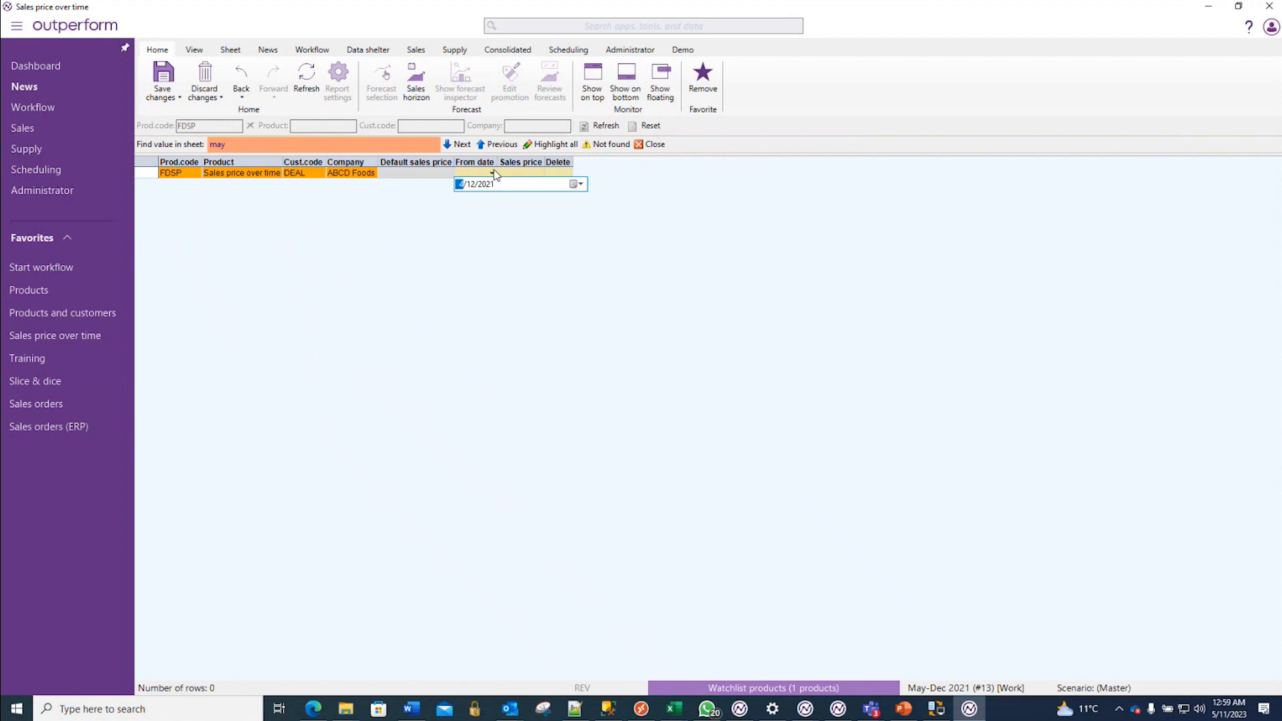
click(581, 185)
click(597, 203)
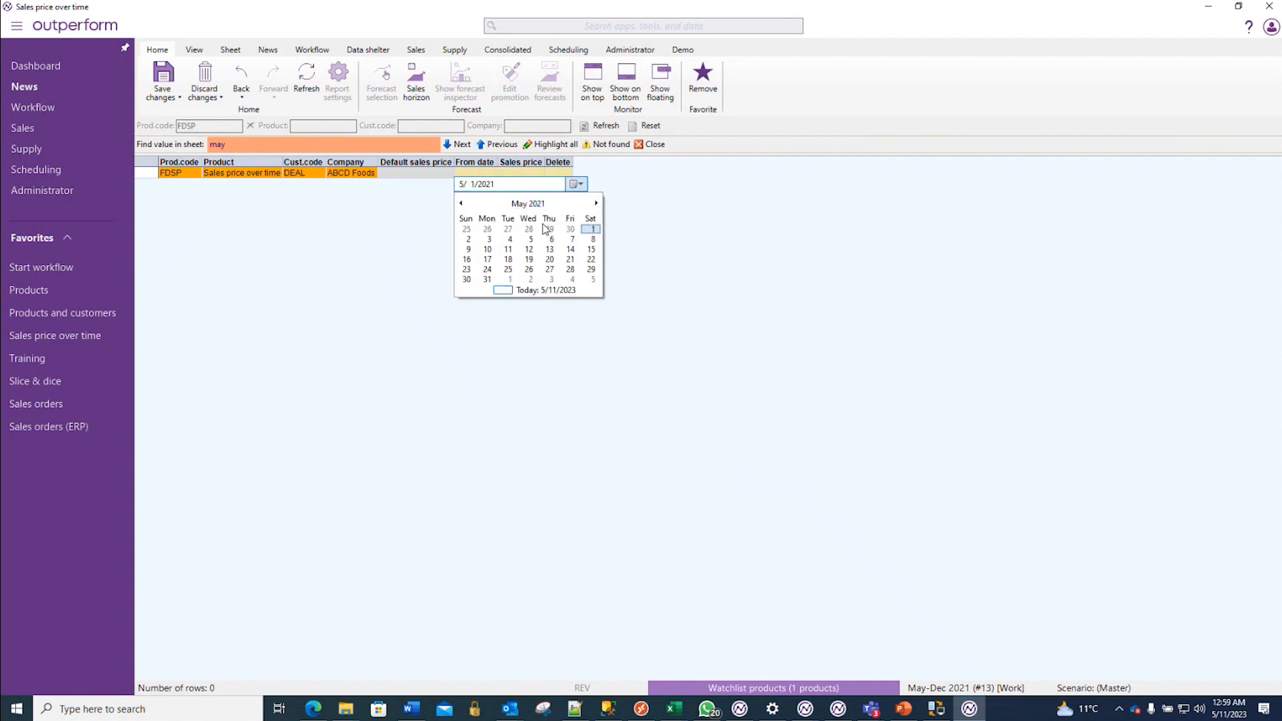
click(591, 229)
- Set the sales price of the new DEAL entry to $100 and save
click(543, 175)
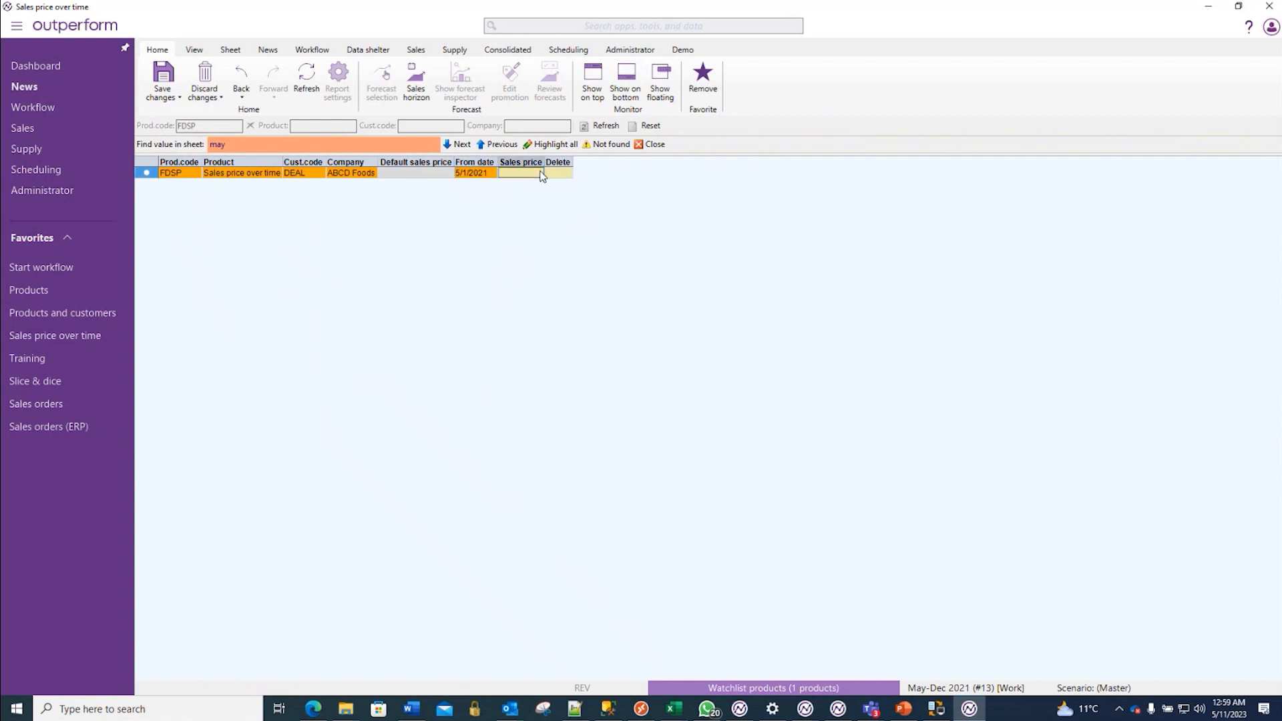
text(33.)
text(00)
key(Return)
key(ctrl+s)
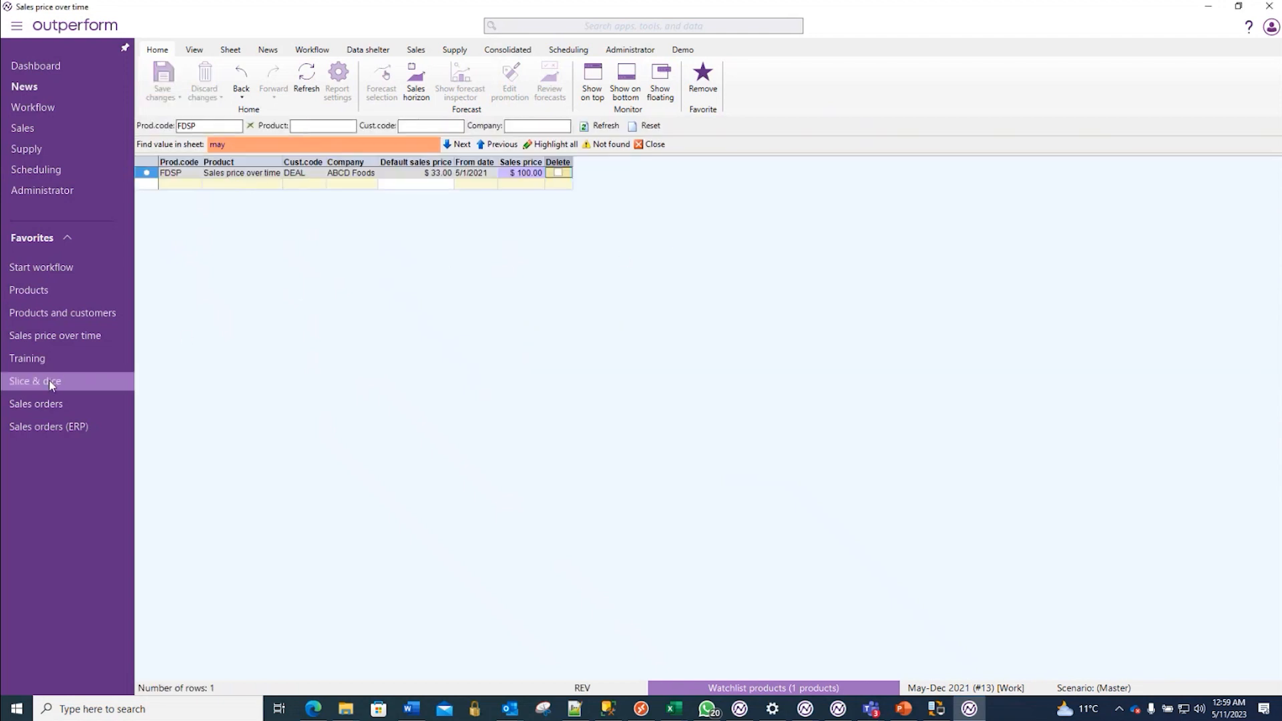
- Open the Training sheet and show the monthly chart for DEAL's 2021-22 revenue row
click(37, 359)
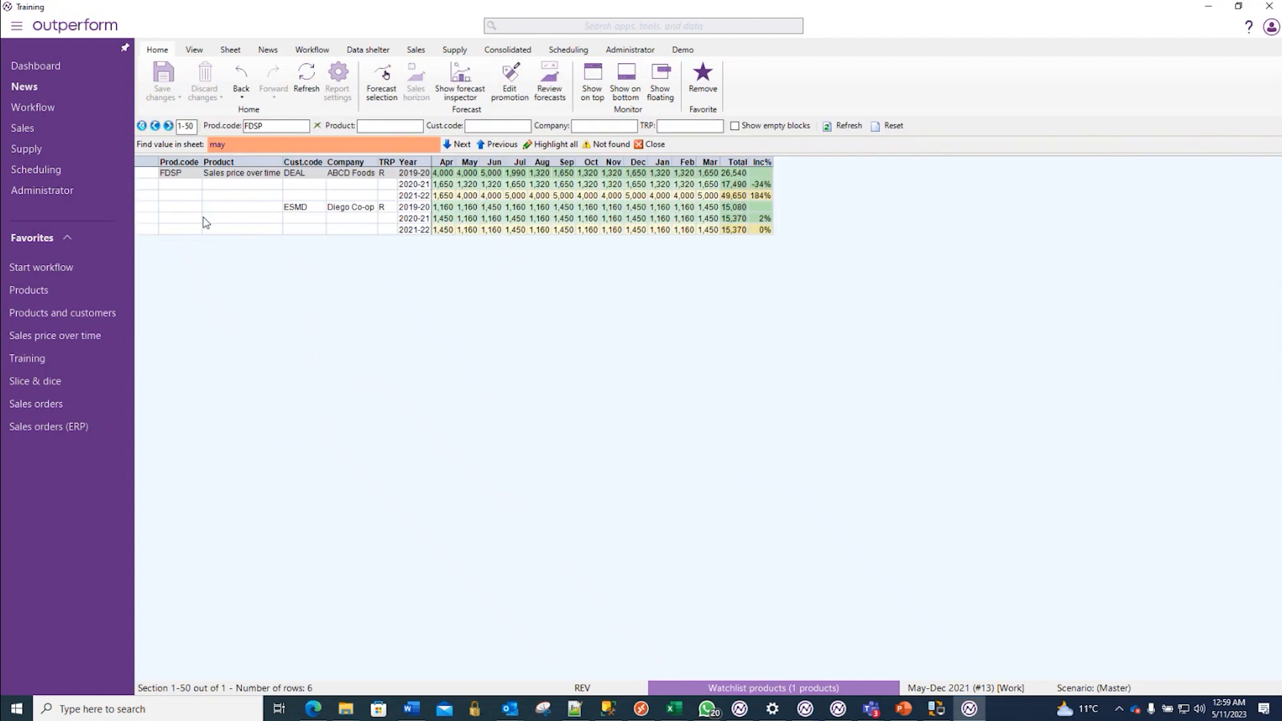
click(142, 199)
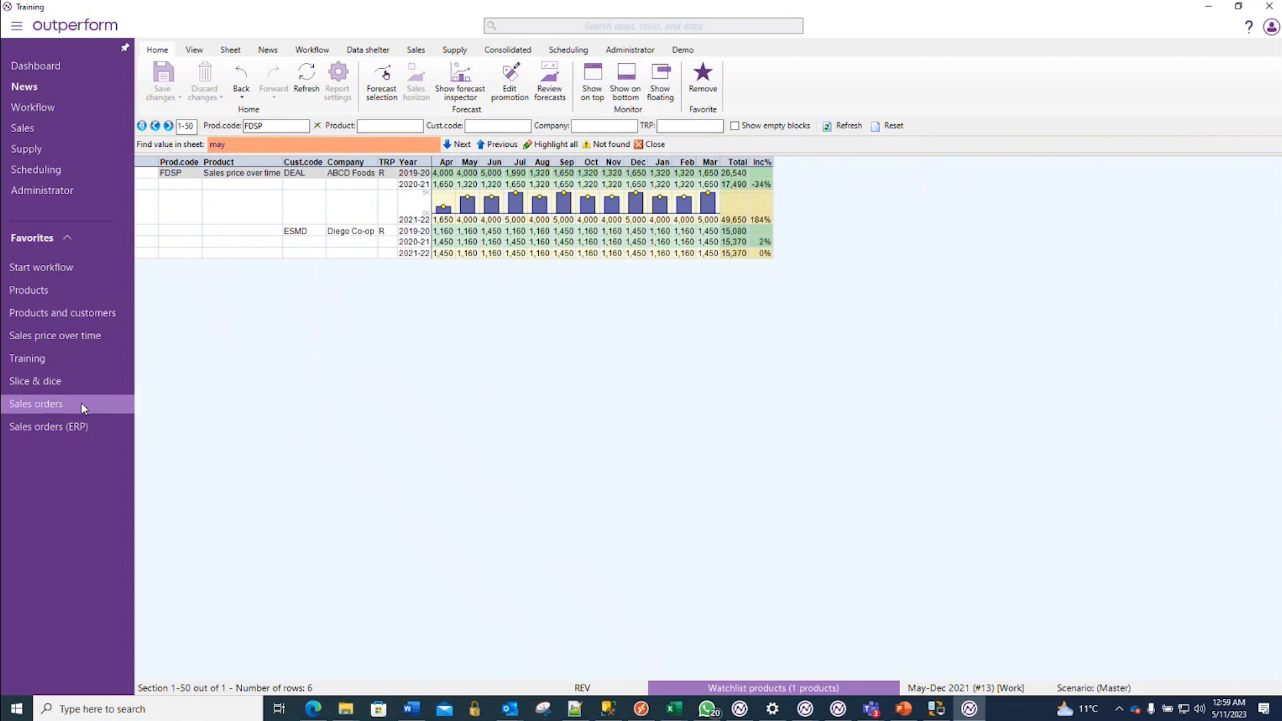
- Compare FDSP's default sales prices in Products and customers with DEAL's dated price in Sales price over time
click(57, 314)
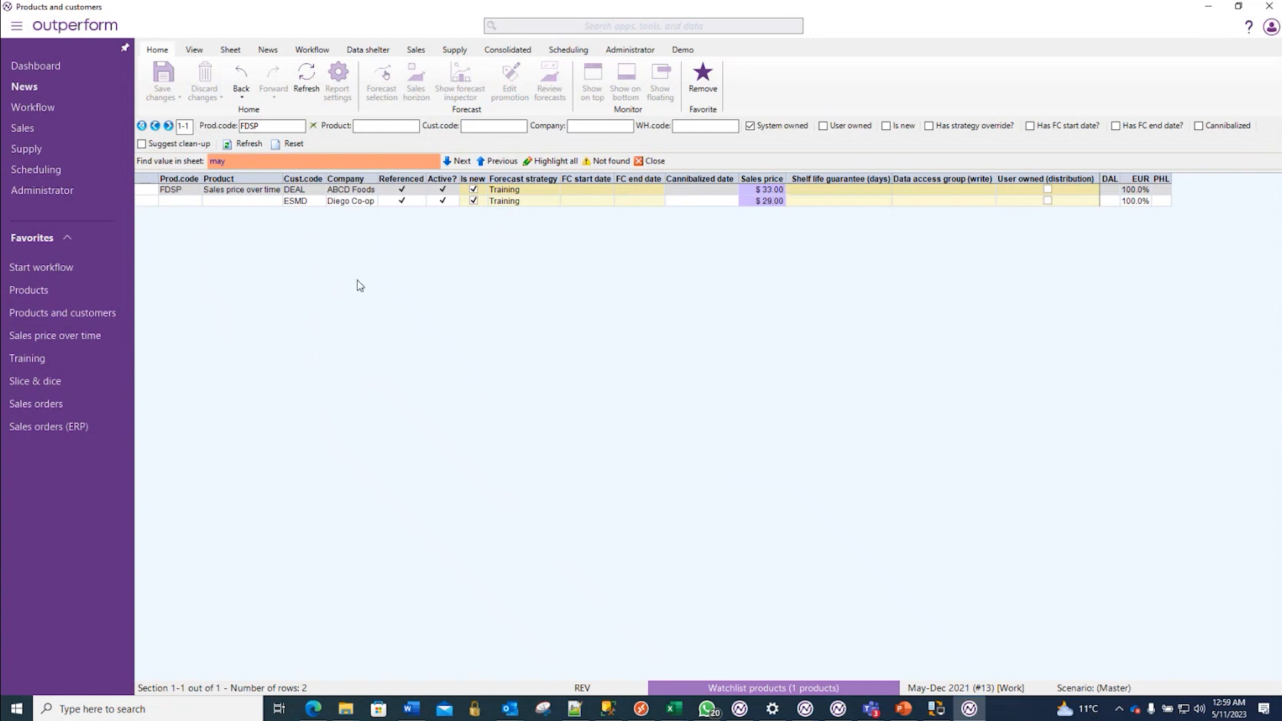
click(75, 336)
click(529, 175)
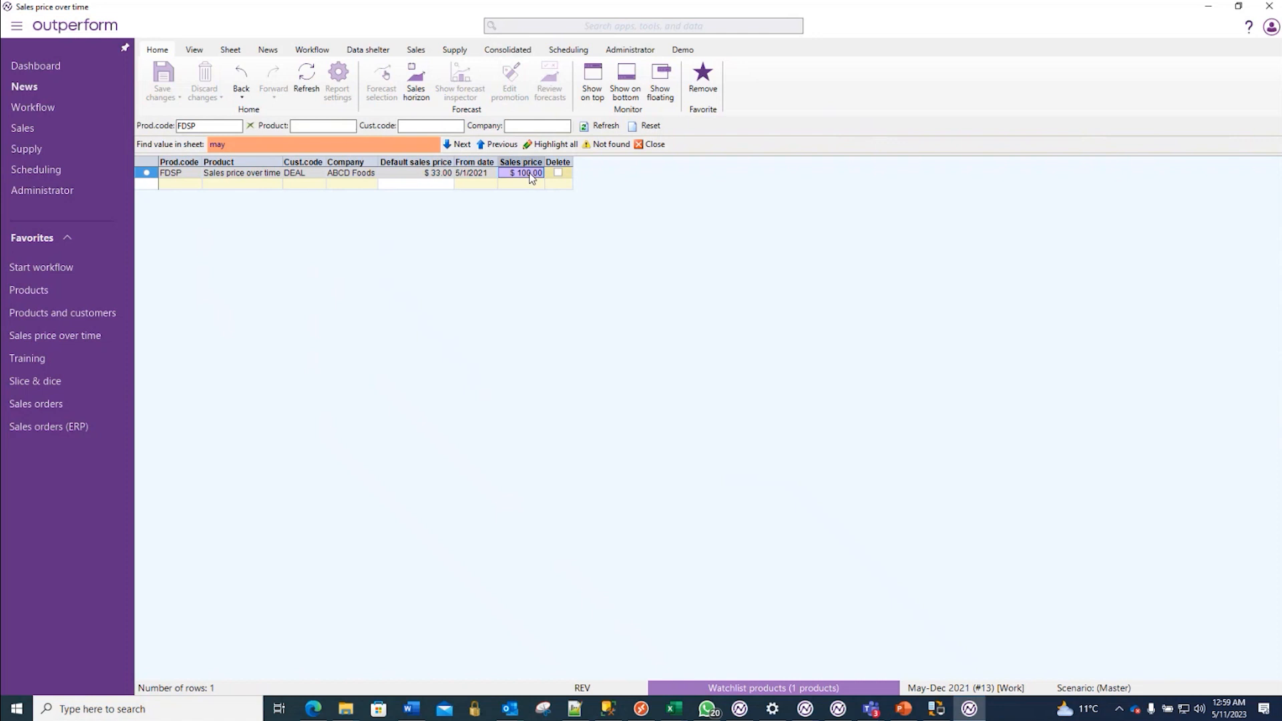
- Set DEAL's sales price from 5/1/2021 to $35, save, and show the resulting forecast revenue in Training
text(35)
key(Return)
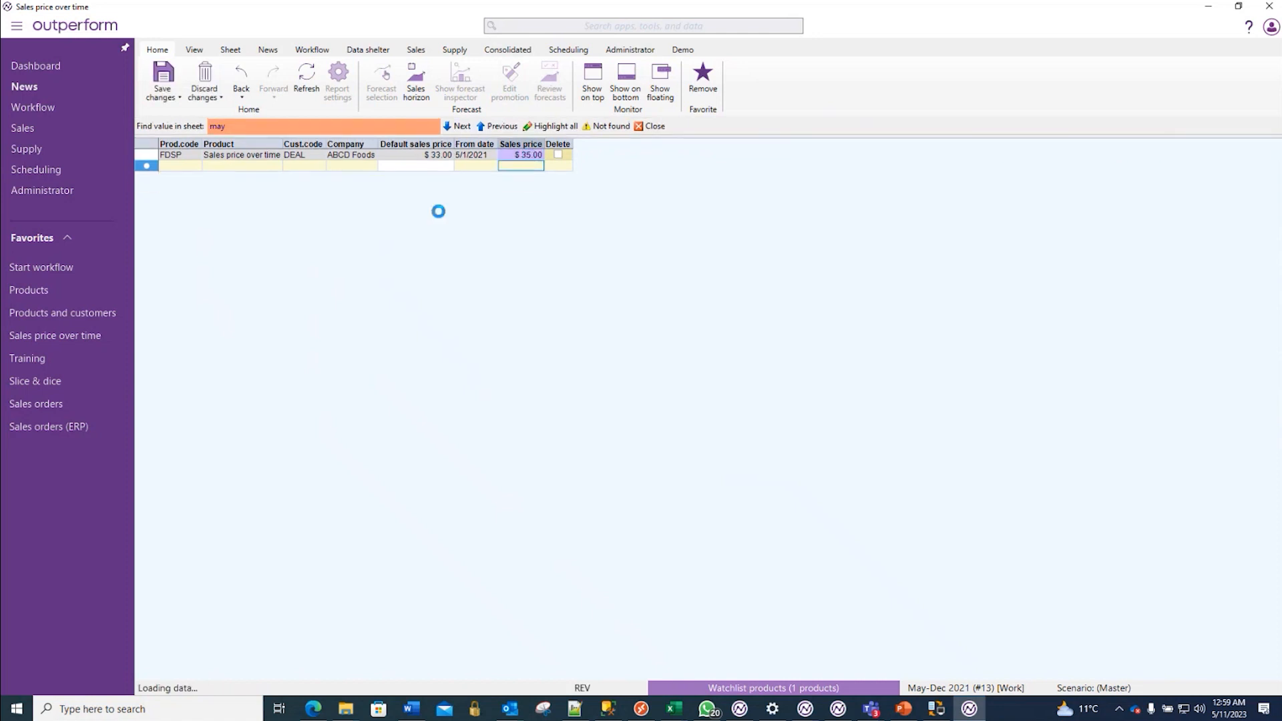
click(31, 360)
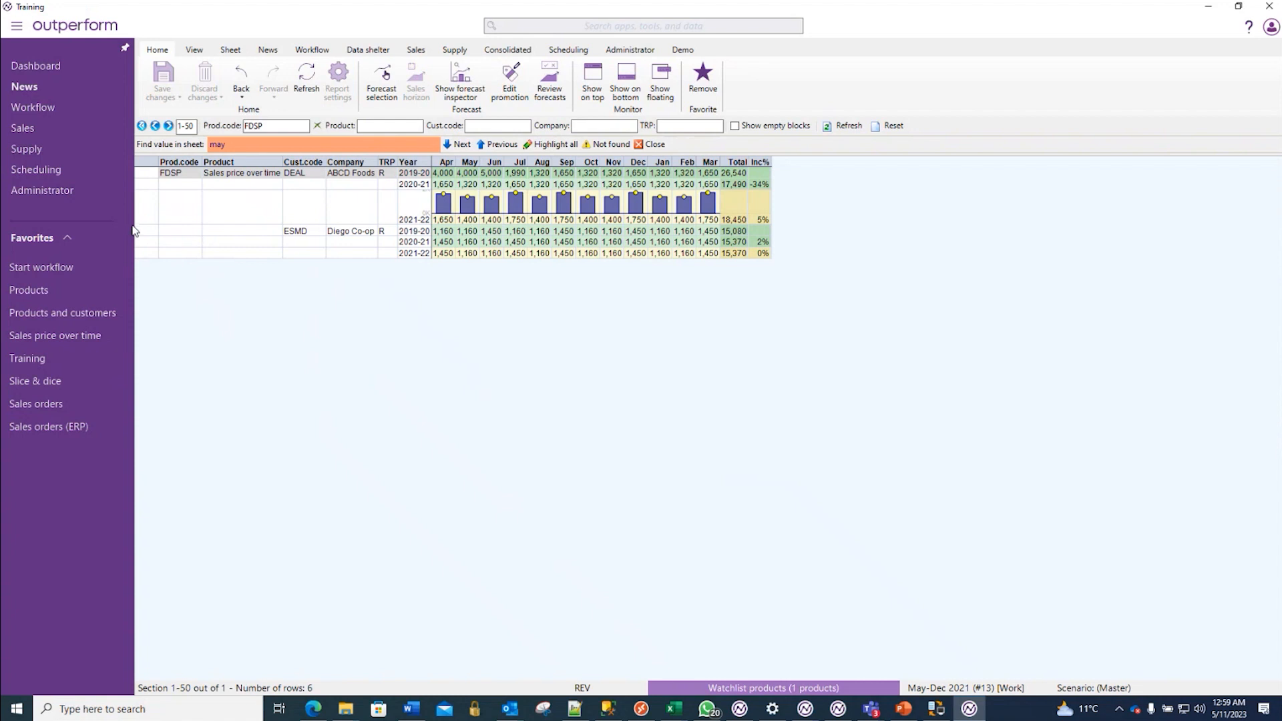
- Duplicate DEAL's FDSP entry from 5/1/2021 into the empty row of Sales price over time, leaving out its sales price
mouse_move(67, 387)
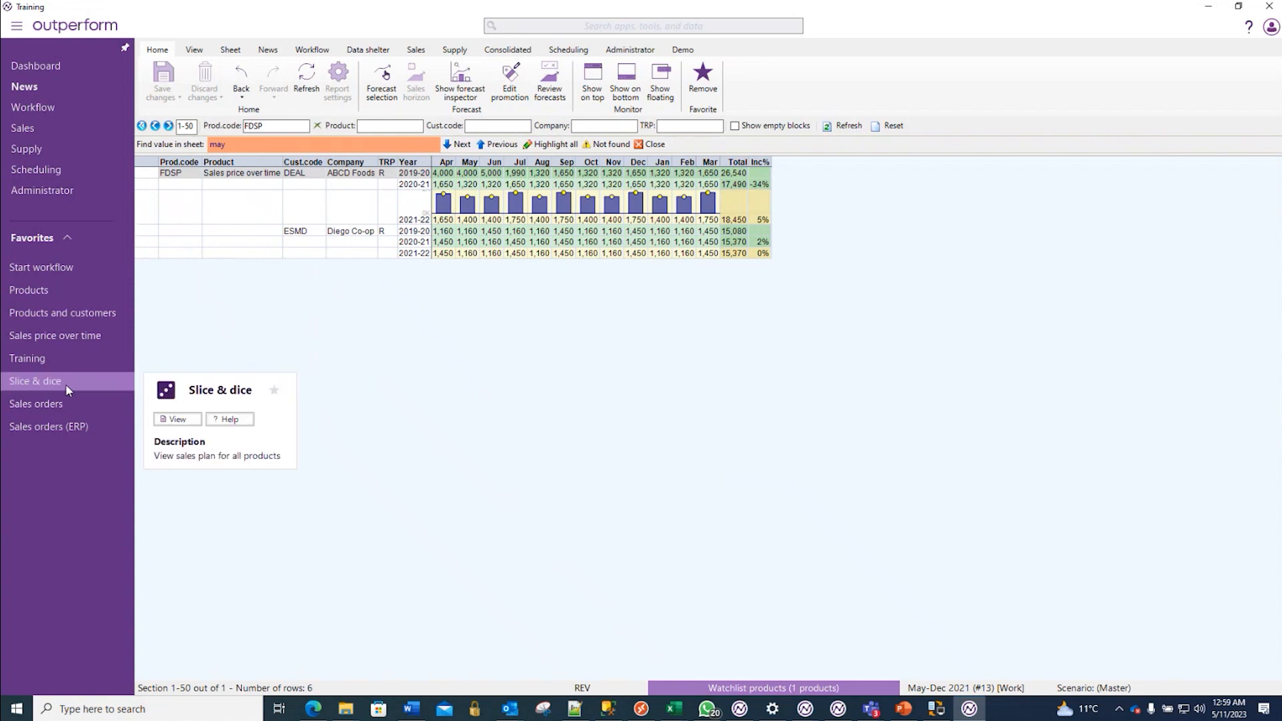
click(69, 340)
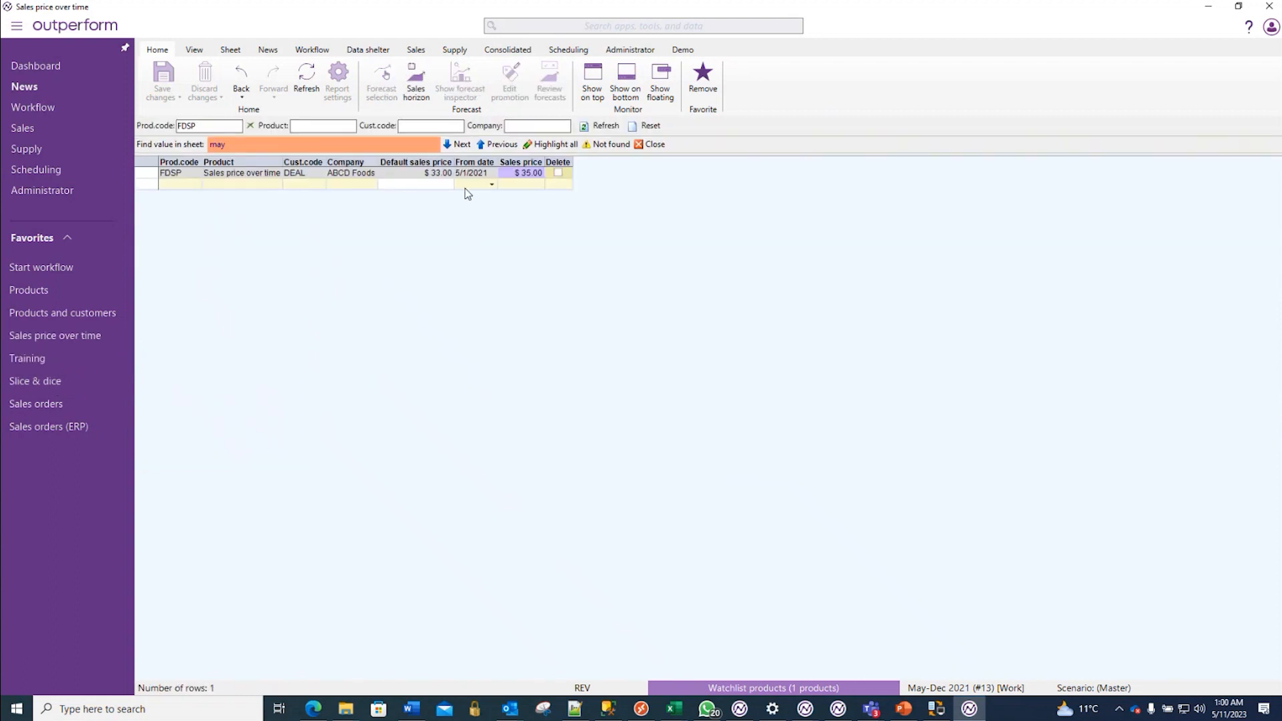
click(179, 173)
shift+click(478, 172)
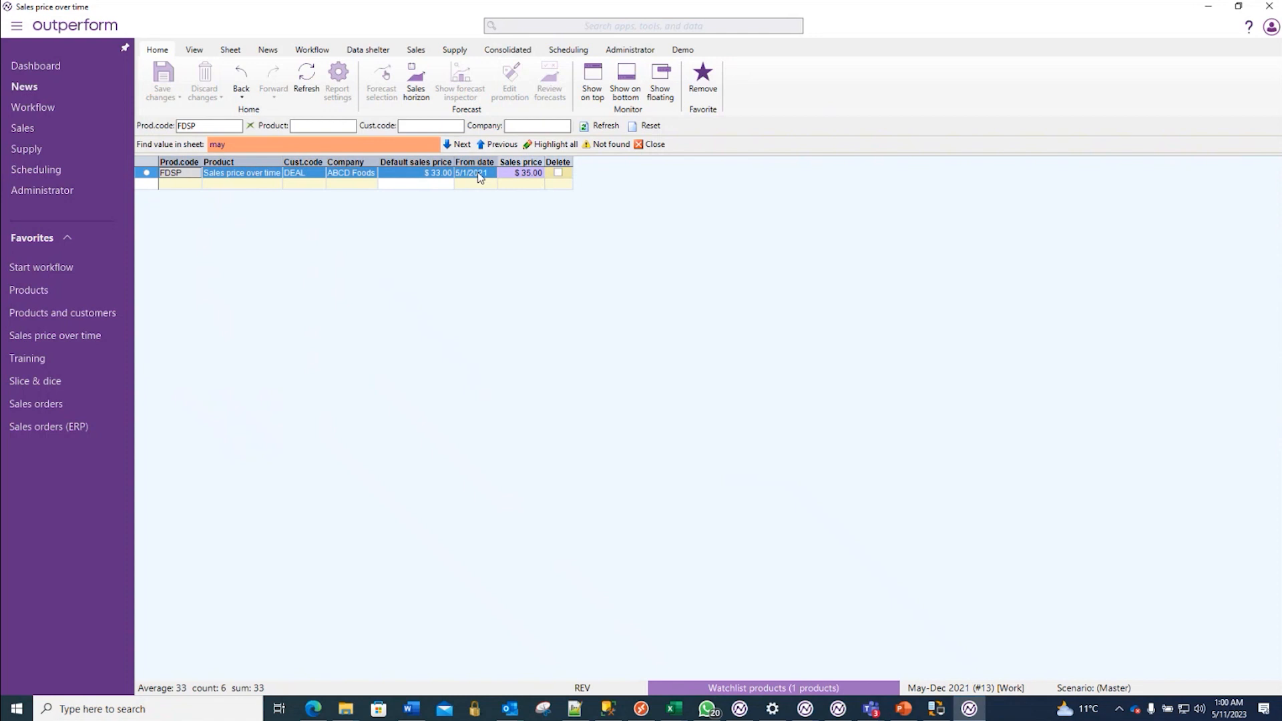
click(174, 184)
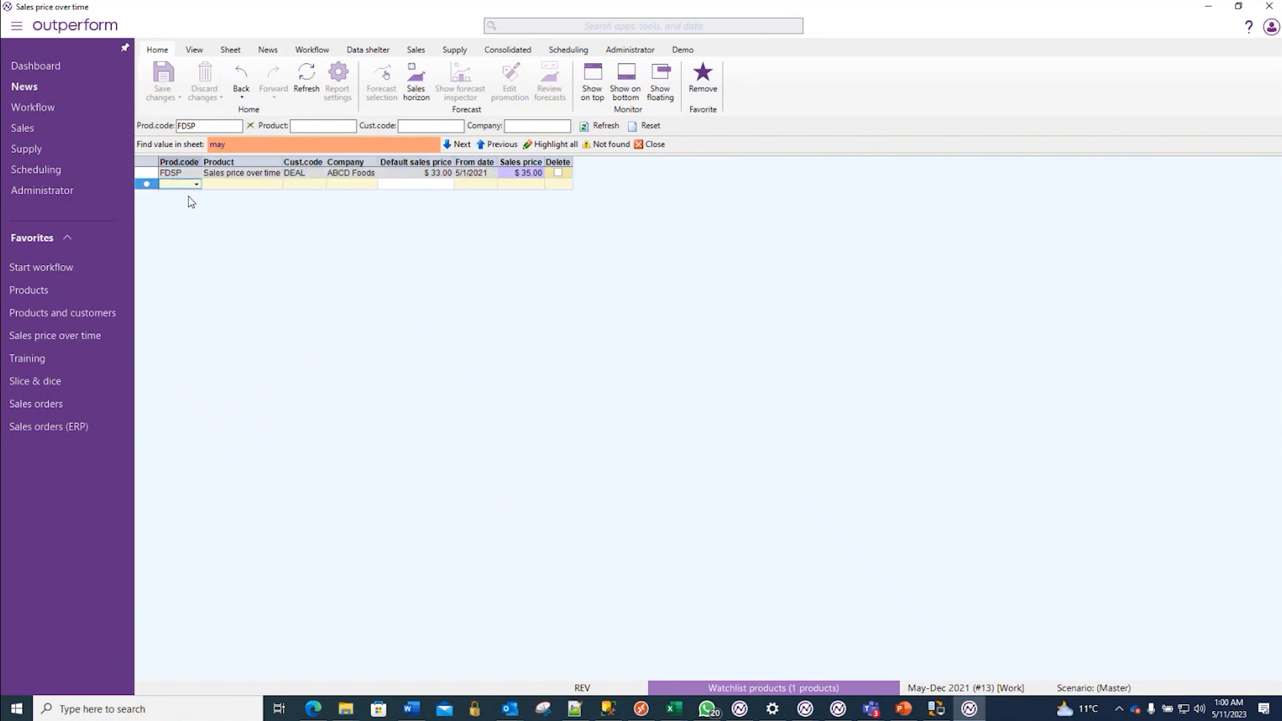
text(FDSP	Sales price over time	DEAL	ABCD Foods		5/1/2021)
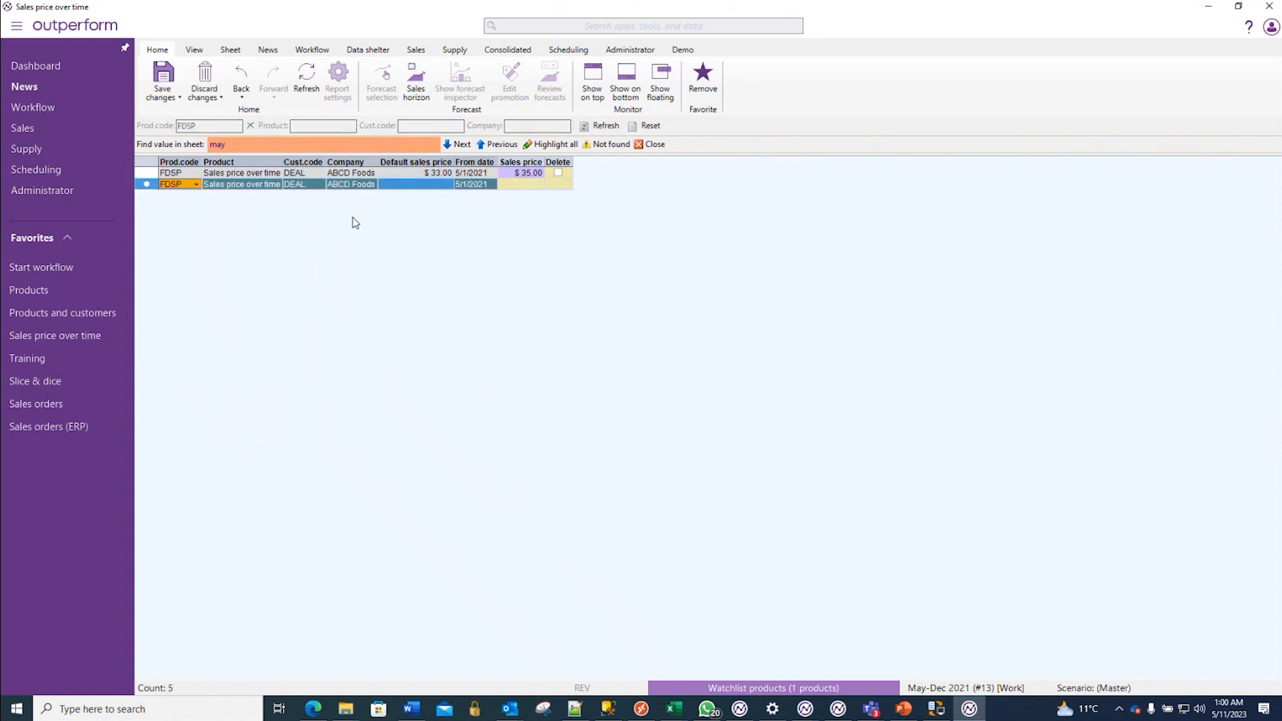
- Set the duplicated DEAL entry's from date to 8/1/2021 and its sales price to $36
click(491, 185)
click(586, 200)
click(596, 214)
click(596, 215)
click(596, 215)
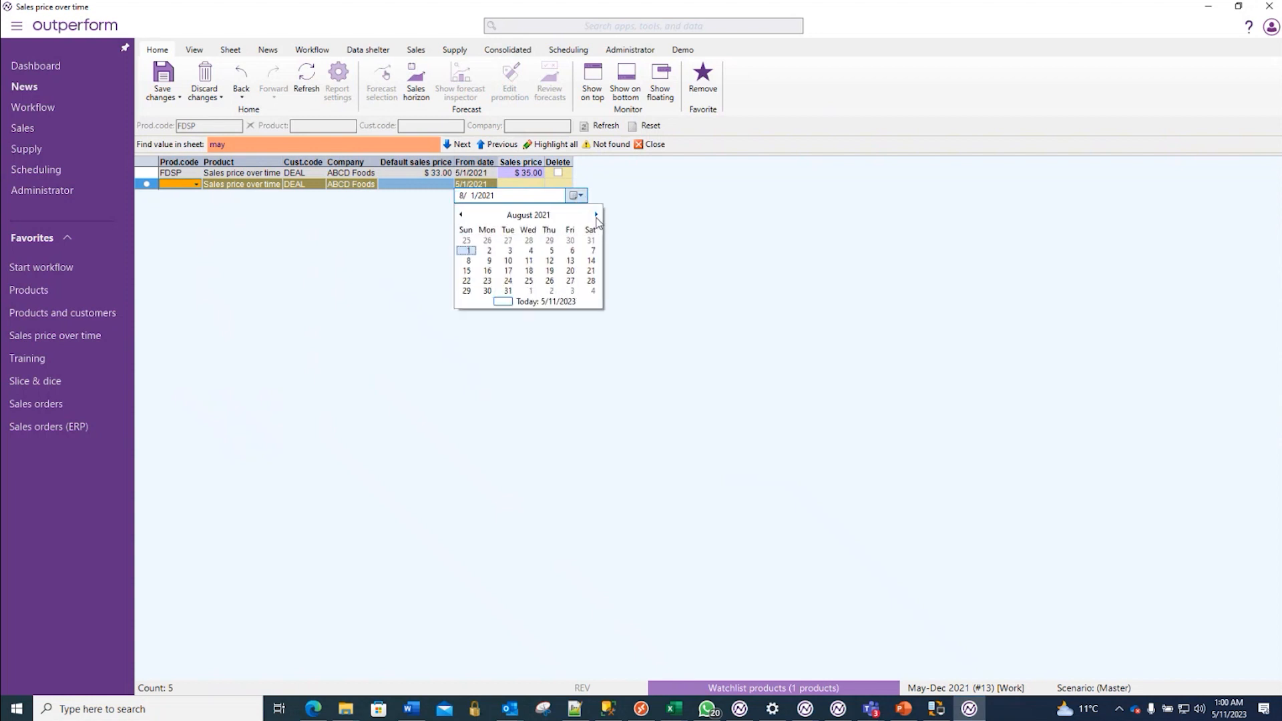
click(468, 250)
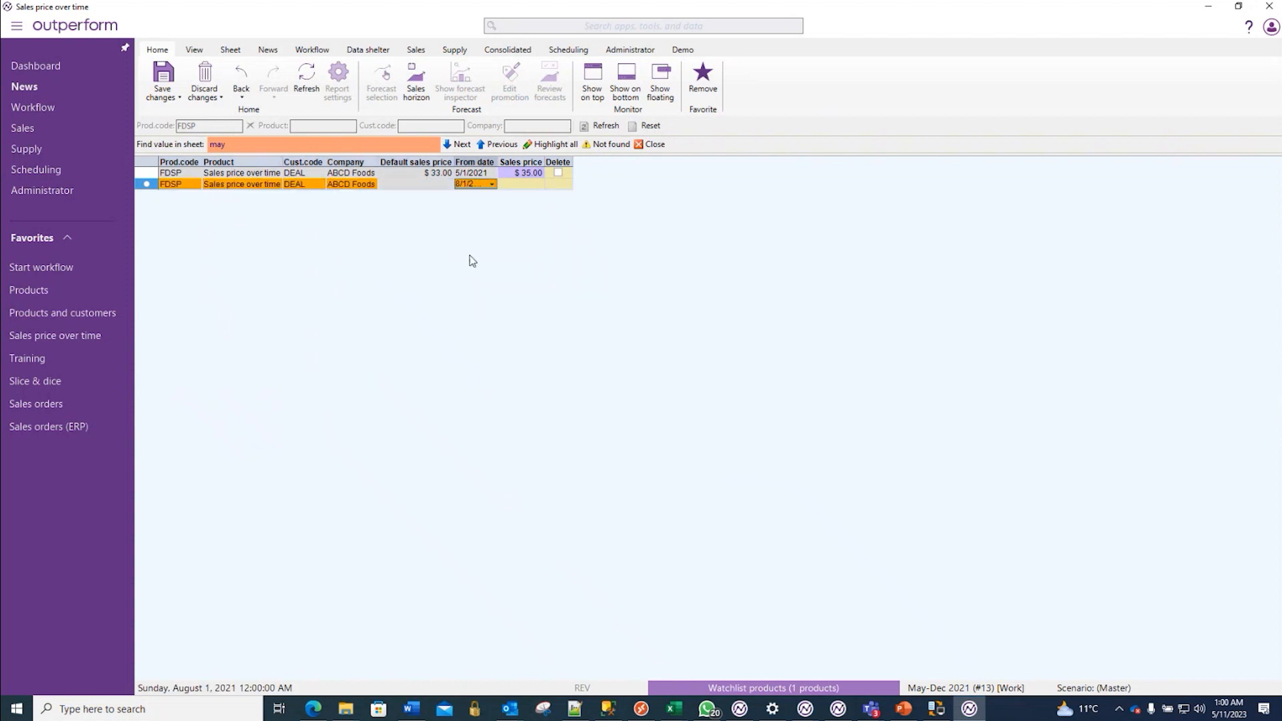
click(541, 187)
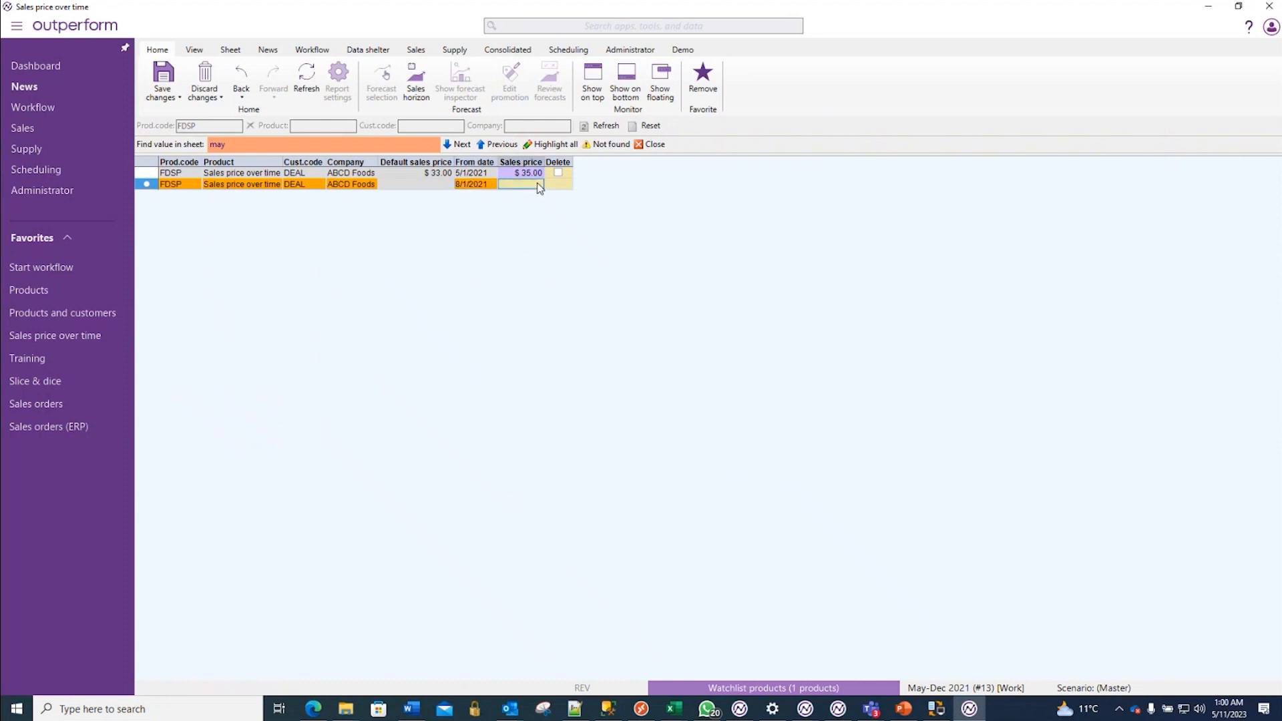
text(36)
key(Return)
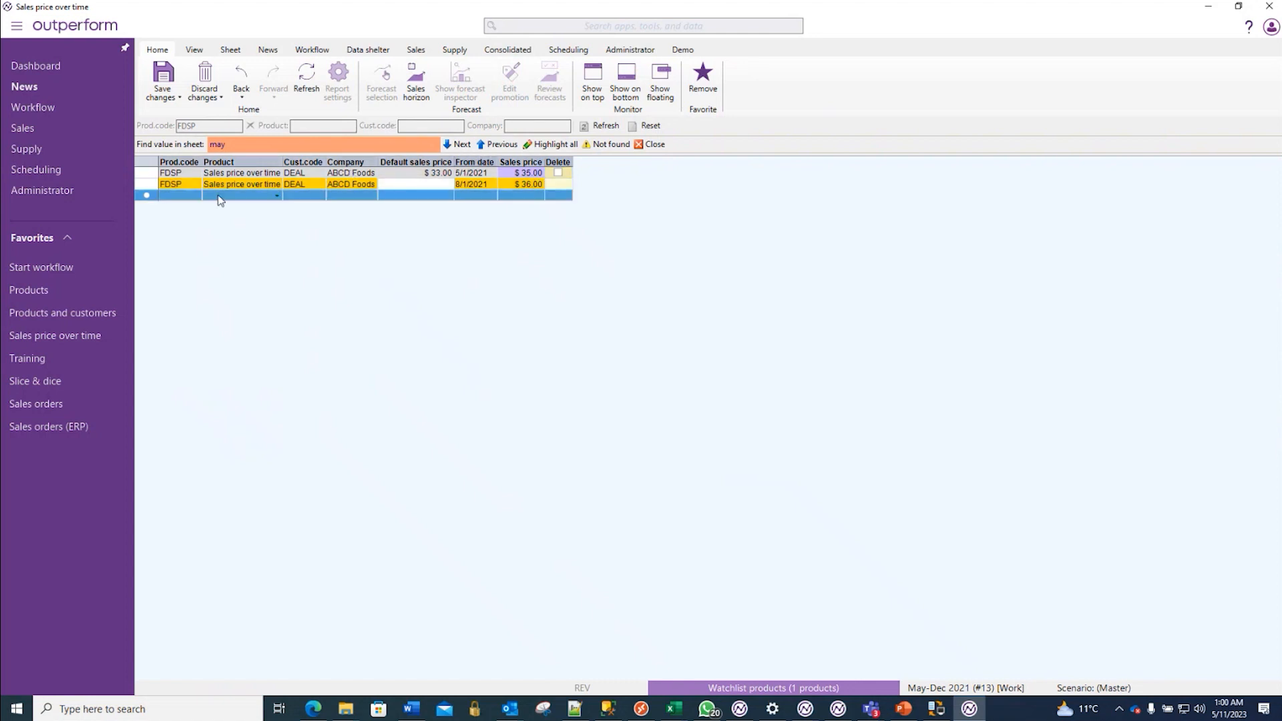
- Duplicate DEAL's 8/1/2021 entry into a third row and set that row's sales price to $33
click(168, 184)
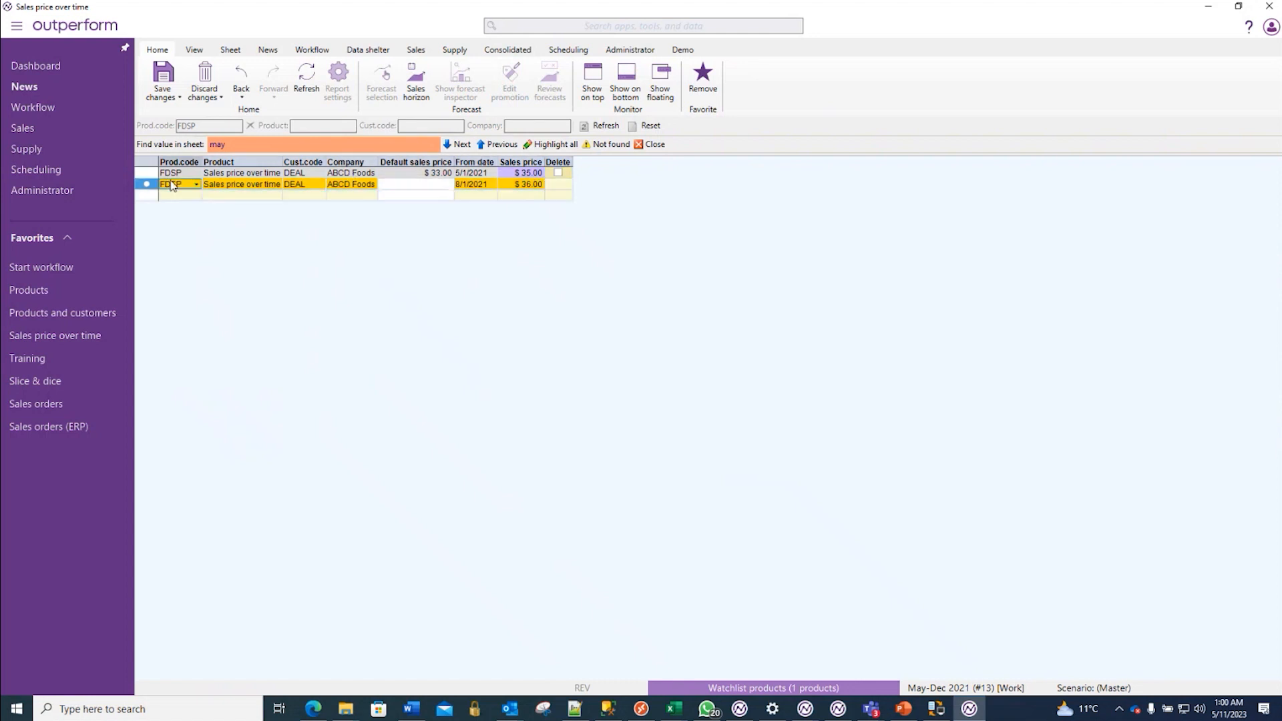
shift+click(520, 190)
key(ctrl+c)
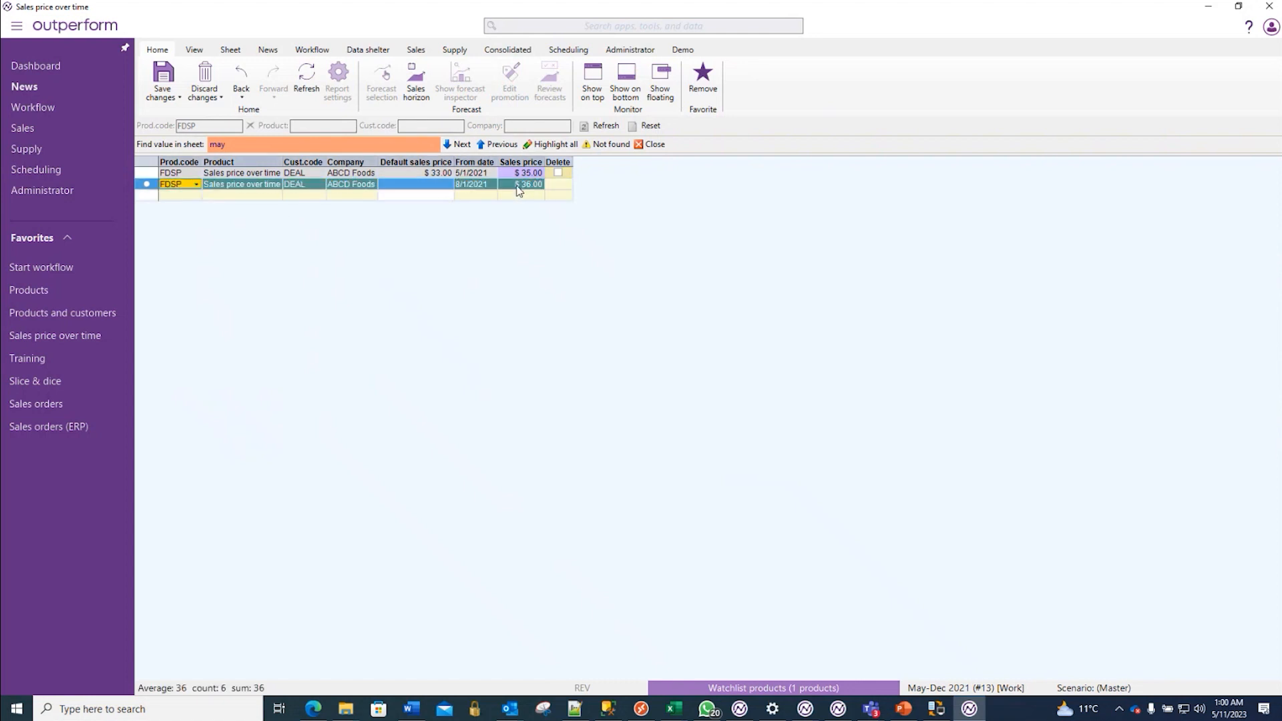
click(191, 196)
key(ctrl+v)
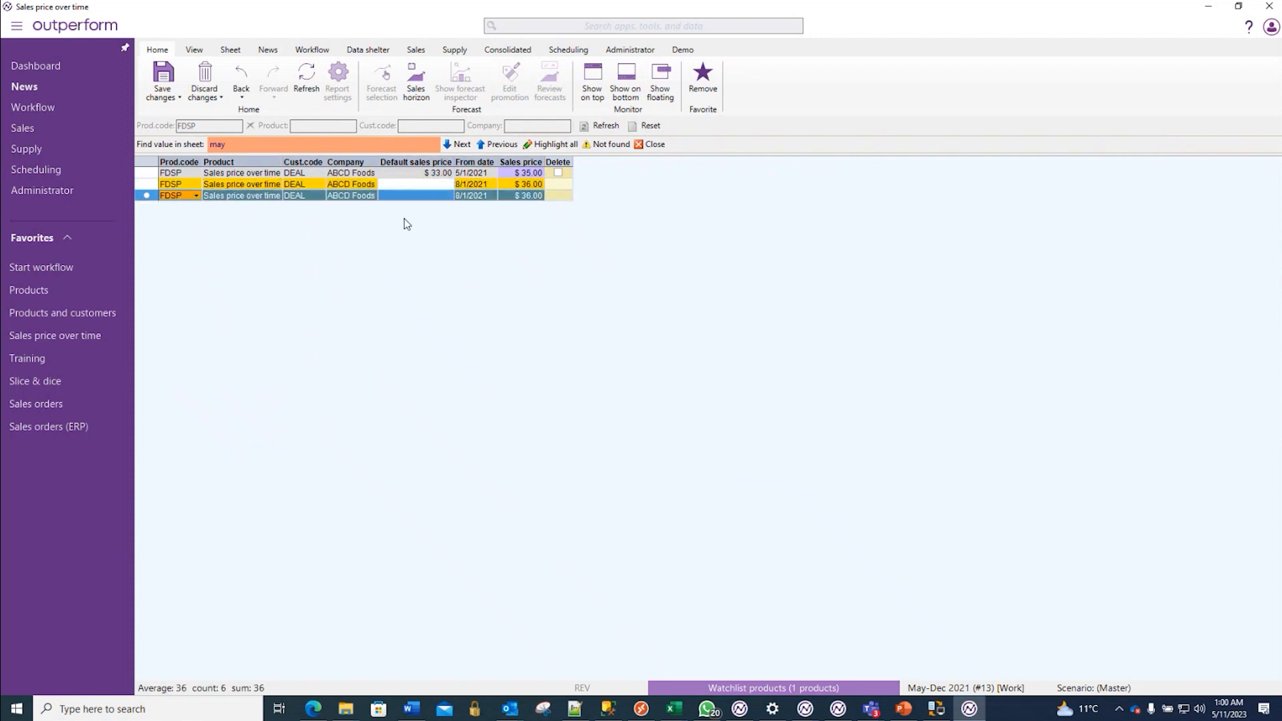
click(538, 197)
text(33)
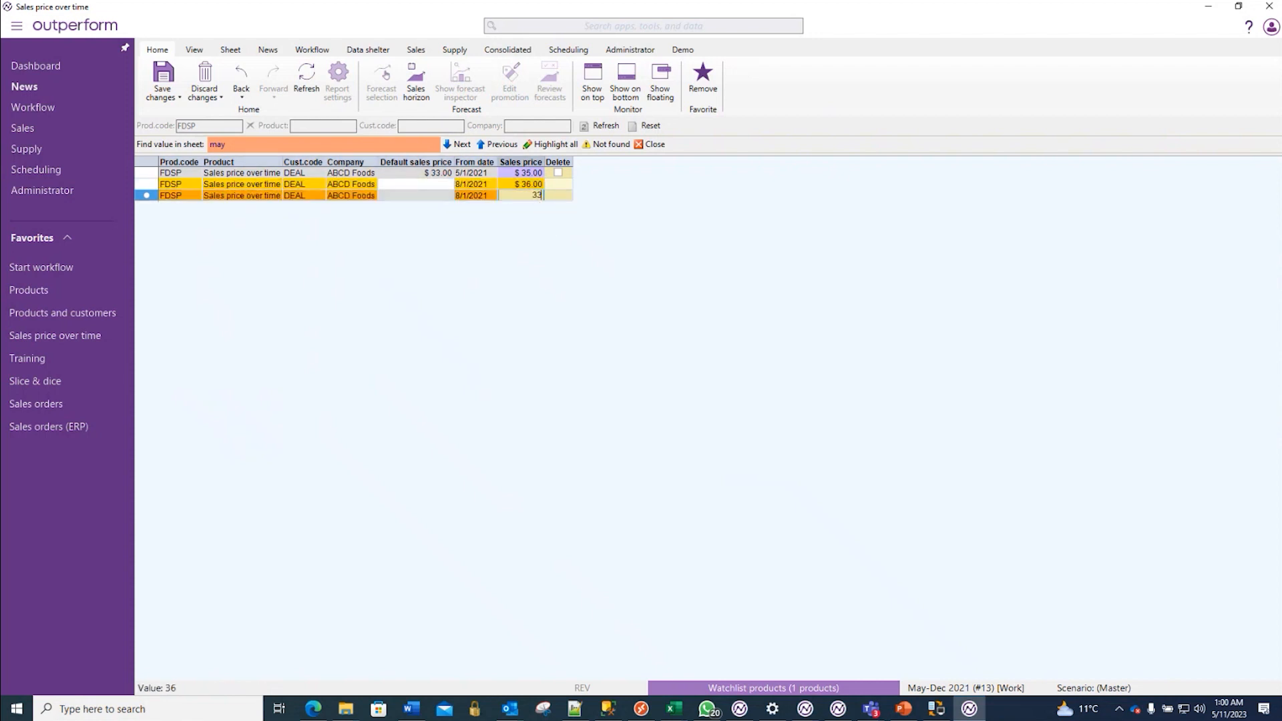
key(Return)
- Change the third DEAL entry's from date to 10/1/2021 and save the price entries
click(492, 196)
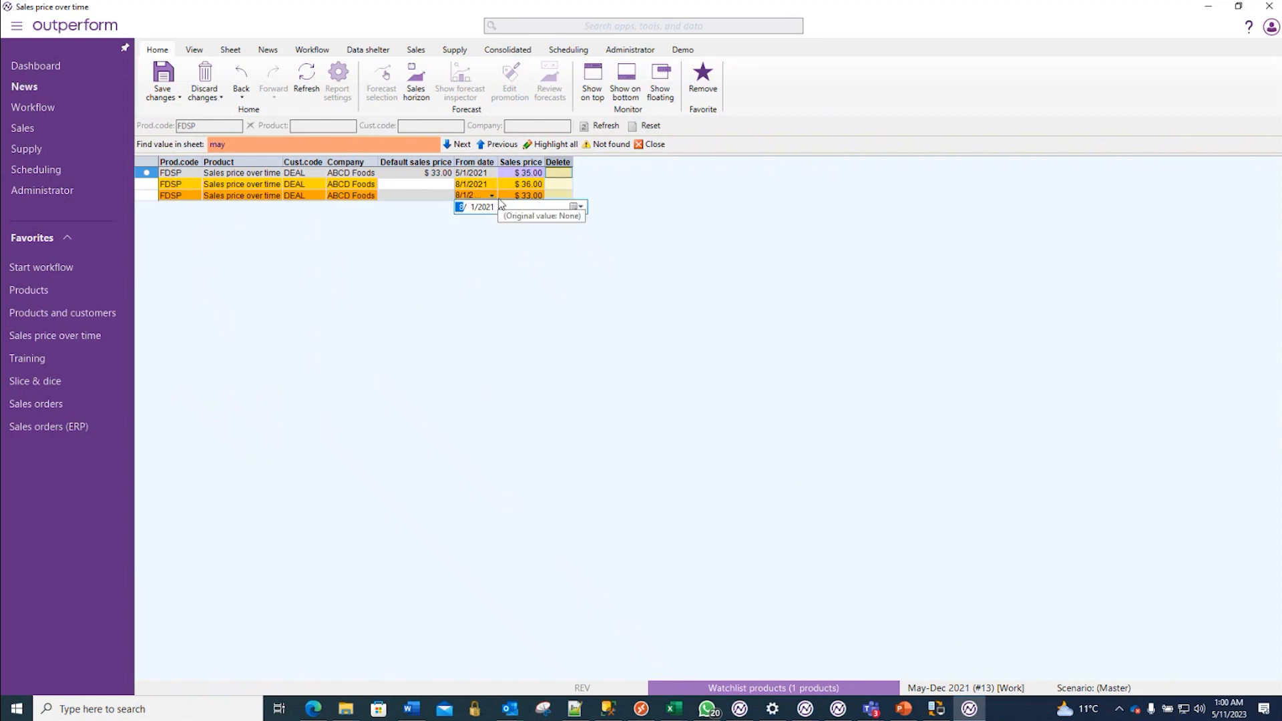
click(576, 207)
click(596, 226)
click(596, 227)
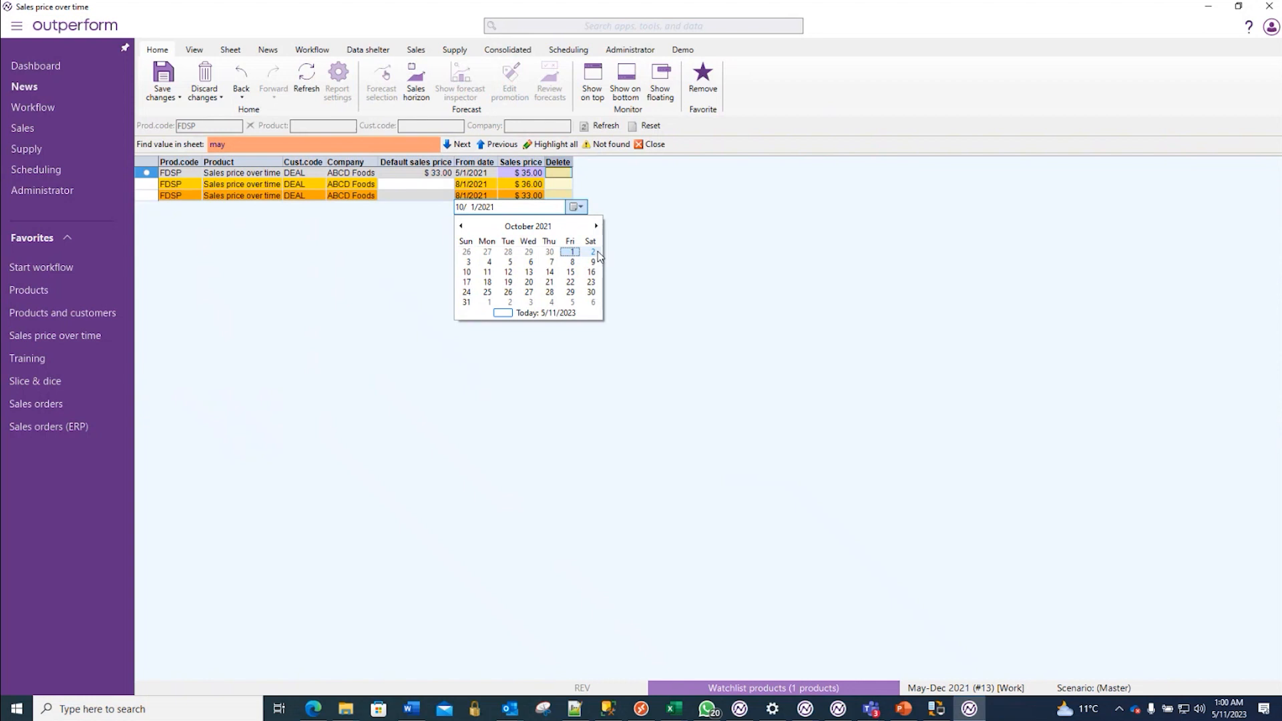
click(572, 251)
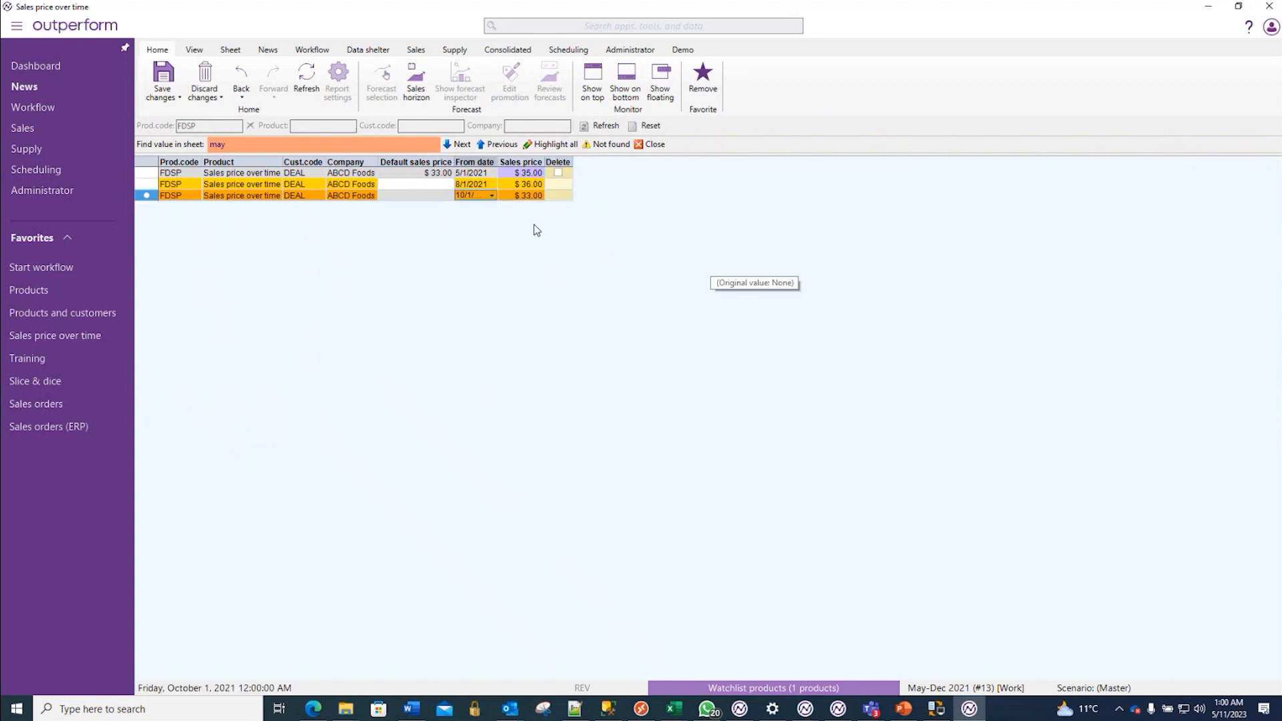
key(ctrl+s)
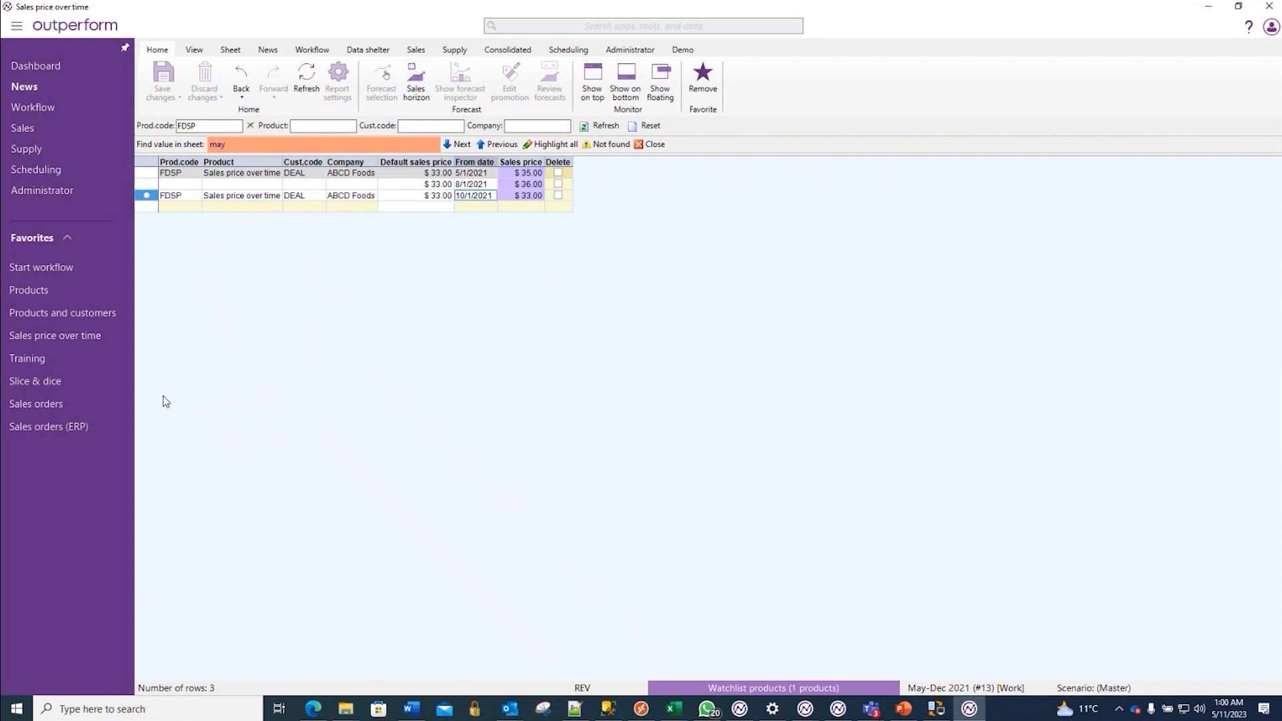
- Check FDSP's forecast revenue in Training against DEAL's dated prices in Sales price over time
click(48, 359)
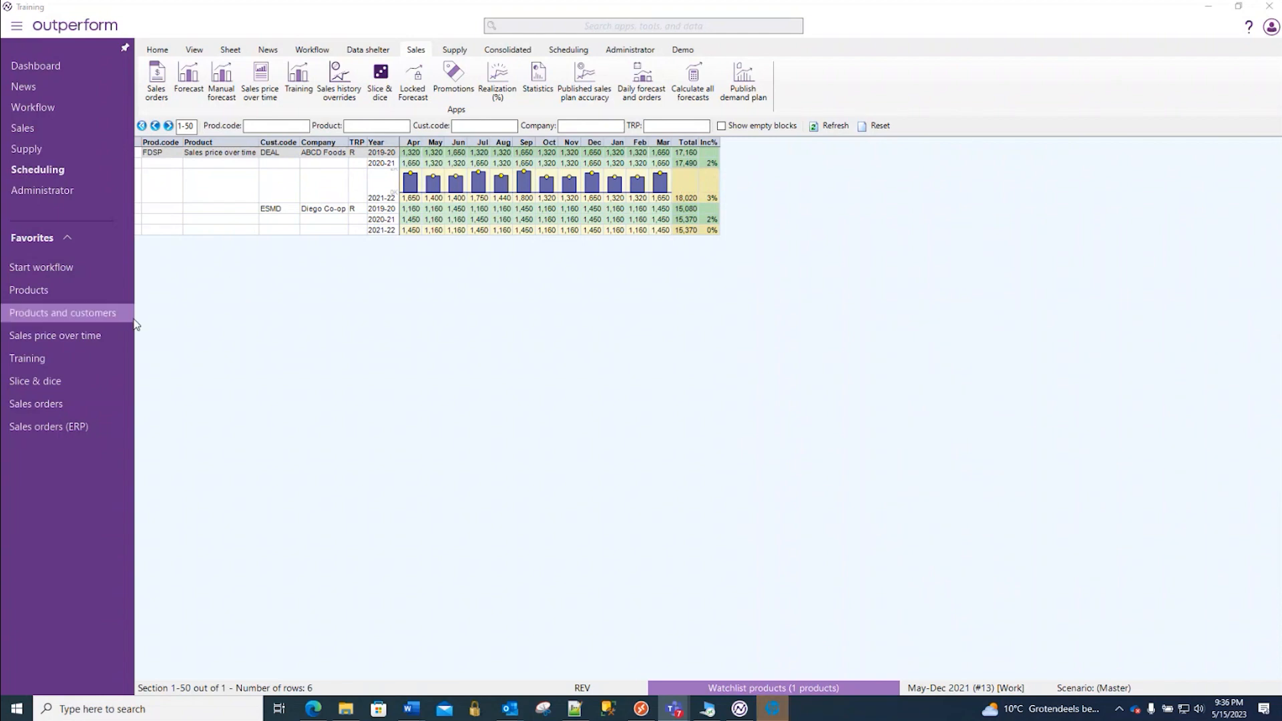
click(69, 337)
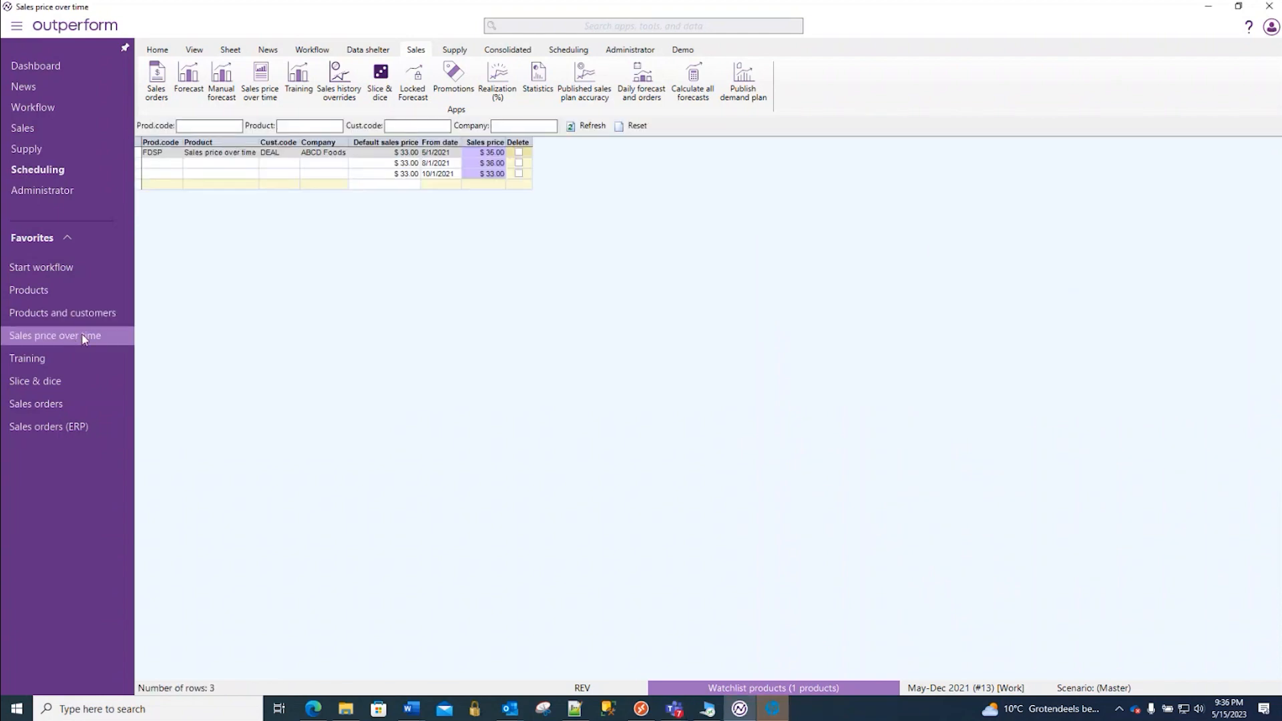
scroll(534, 327, up, 1)
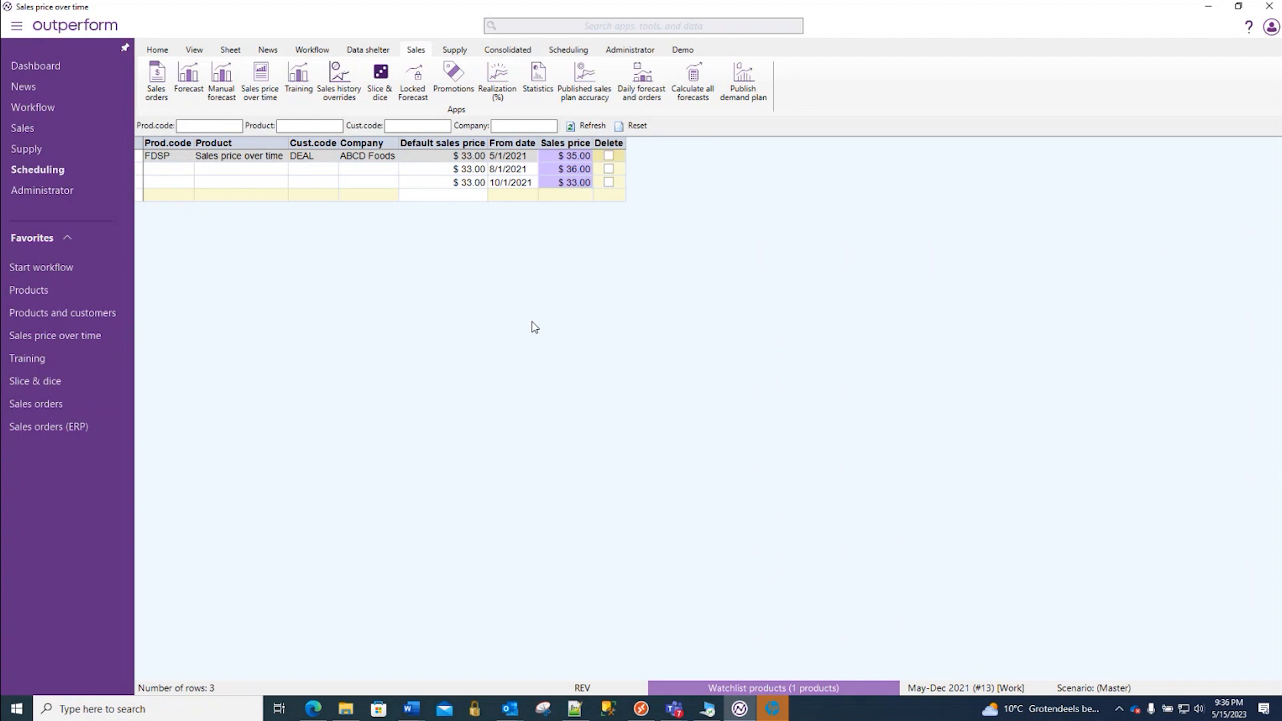
scroll(531, 326, up, 1)
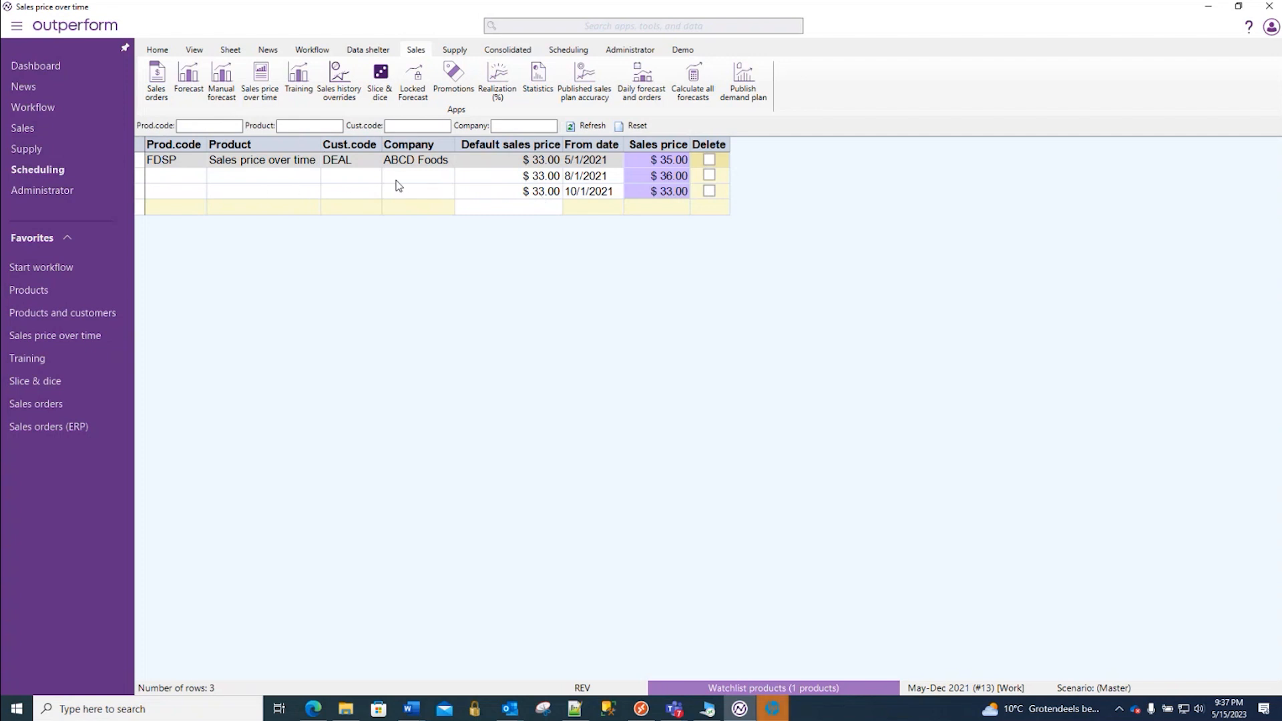
- Clear the sales price of DEAL's 10/1/2021 entry and refresh the sheet
click(672, 193)
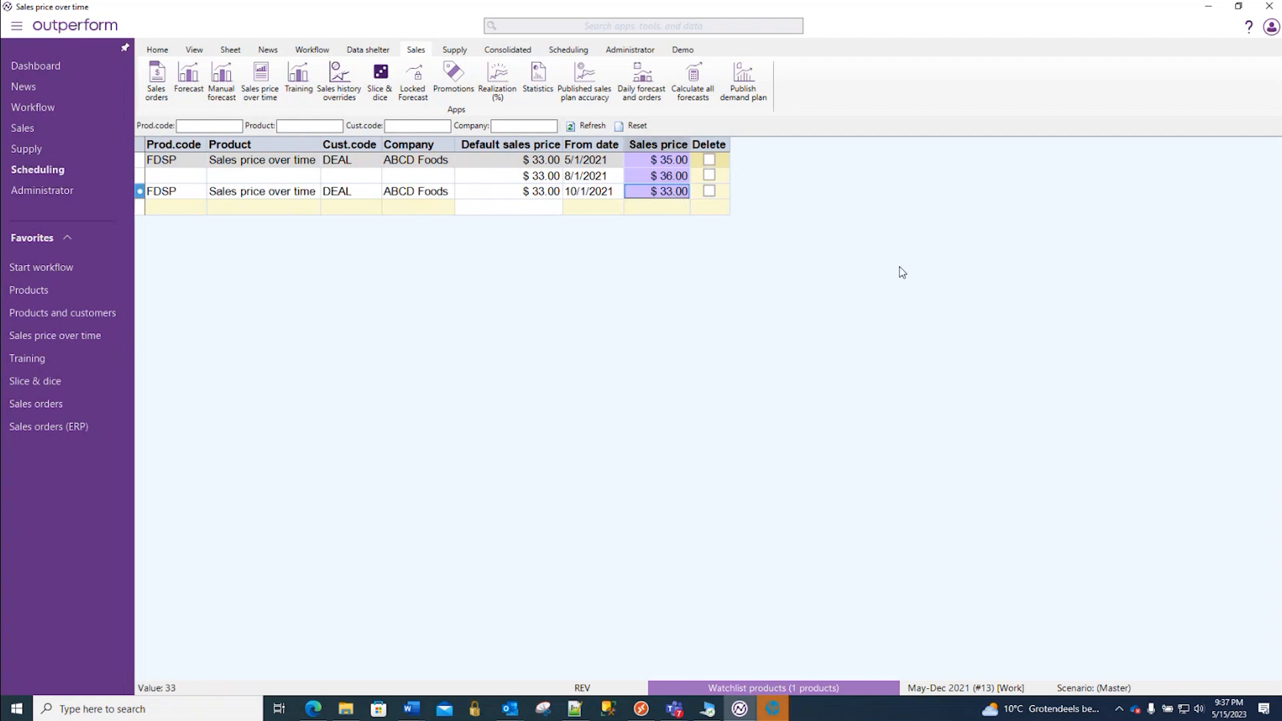
key(Delete)
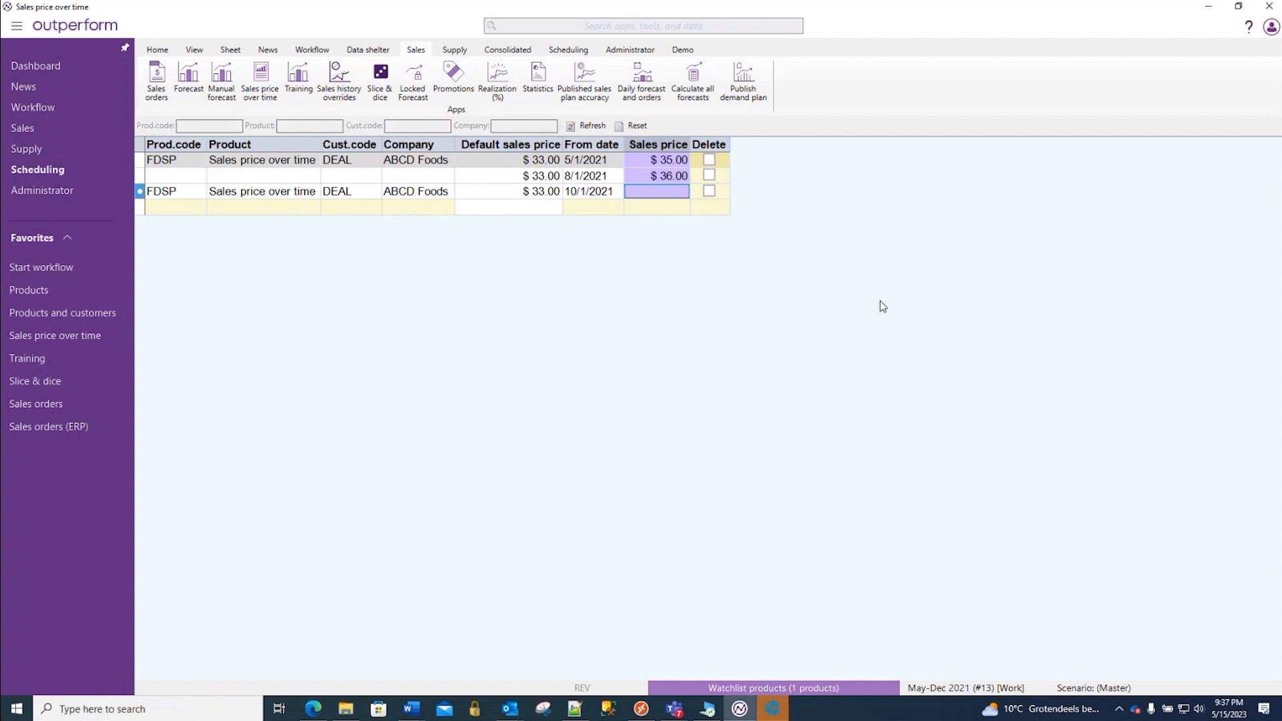
key(F5)
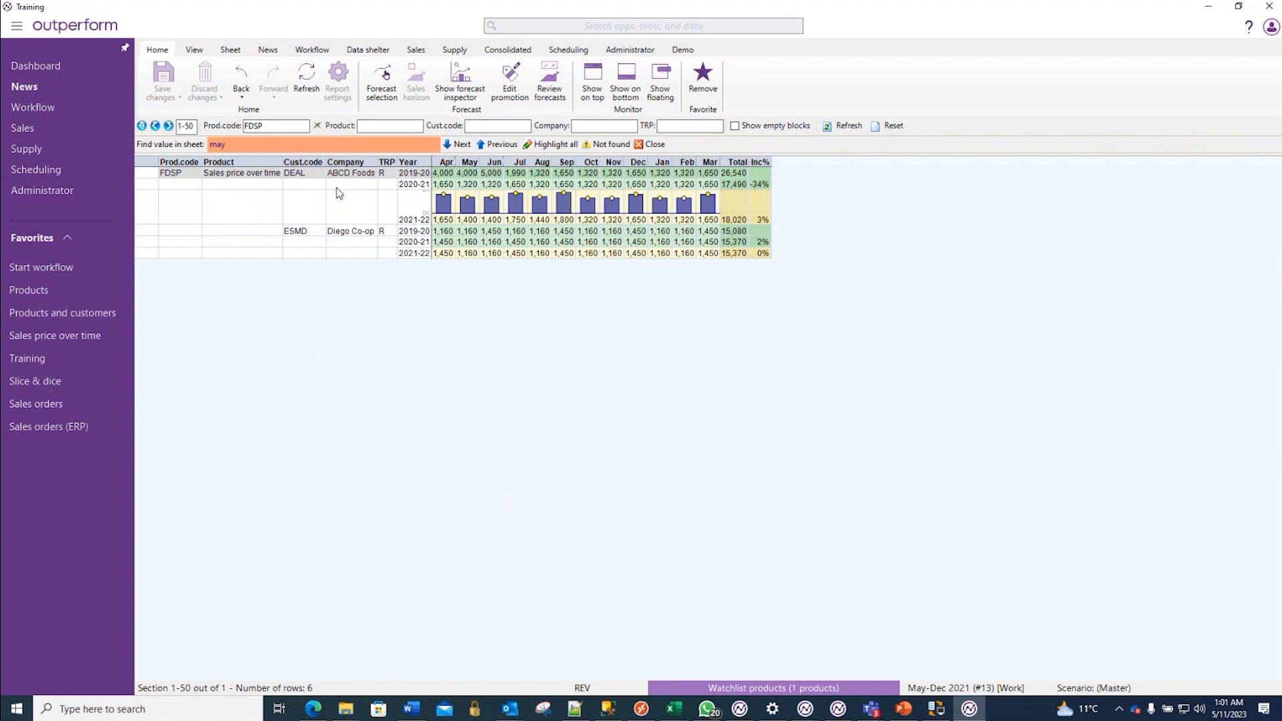
- Hide the monthly chart in DEAL's 2021-22 row of Training and select the 2019-20 and 2020-21 monthly revenue
double_click(143, 223)
drag(447, 174, 703, 188)
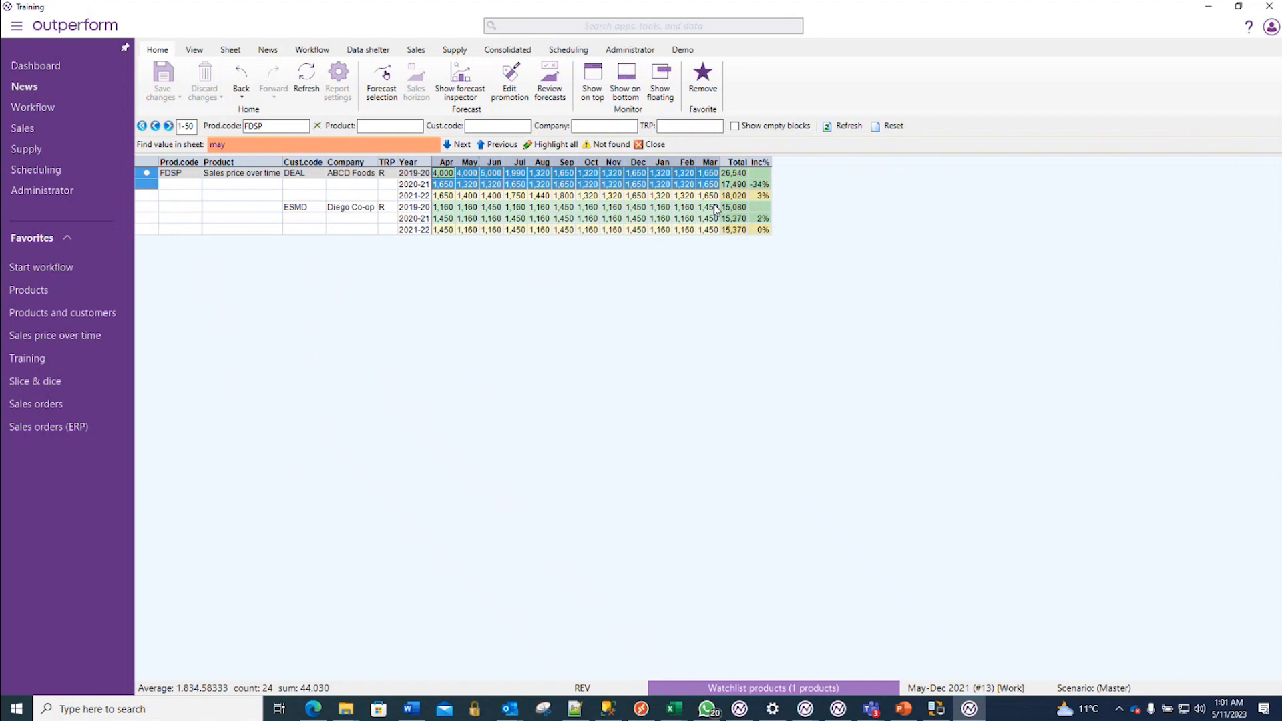
- Review FDSP's average sales price in Products, its customer prices in Products and customers, and its dated prices in Sales price over time
click(44, 289)
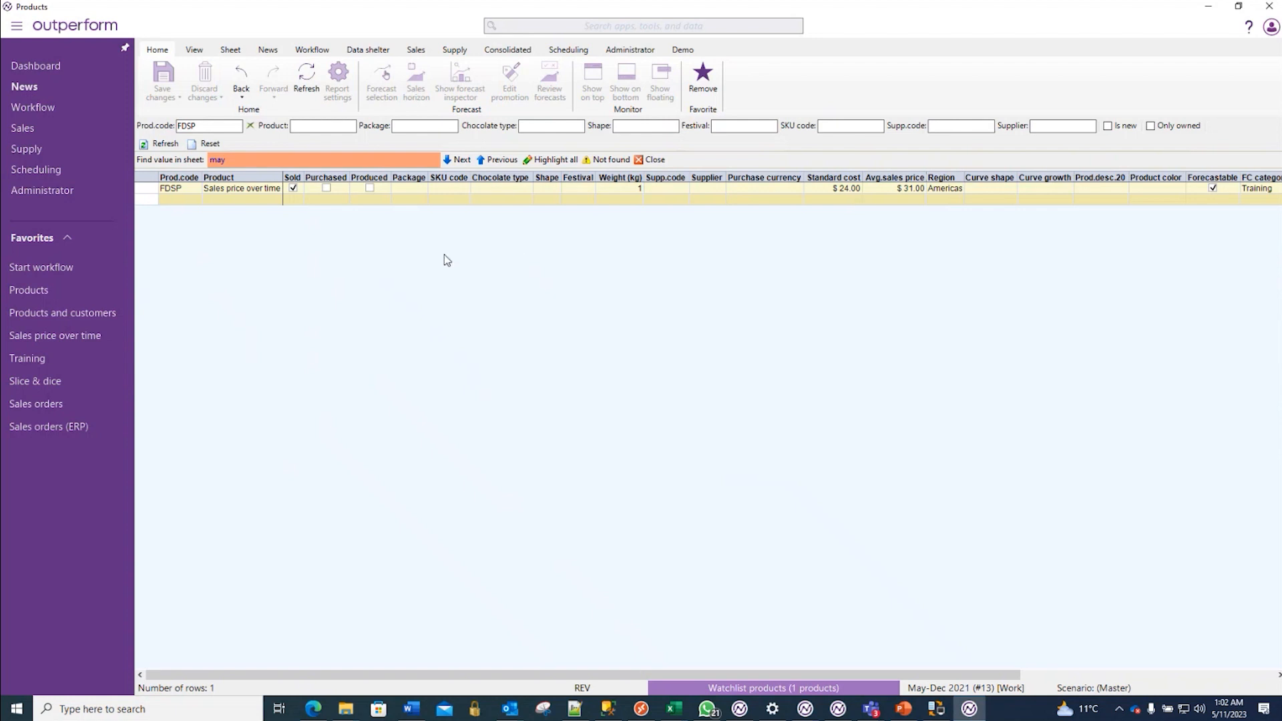
click(46, 312)
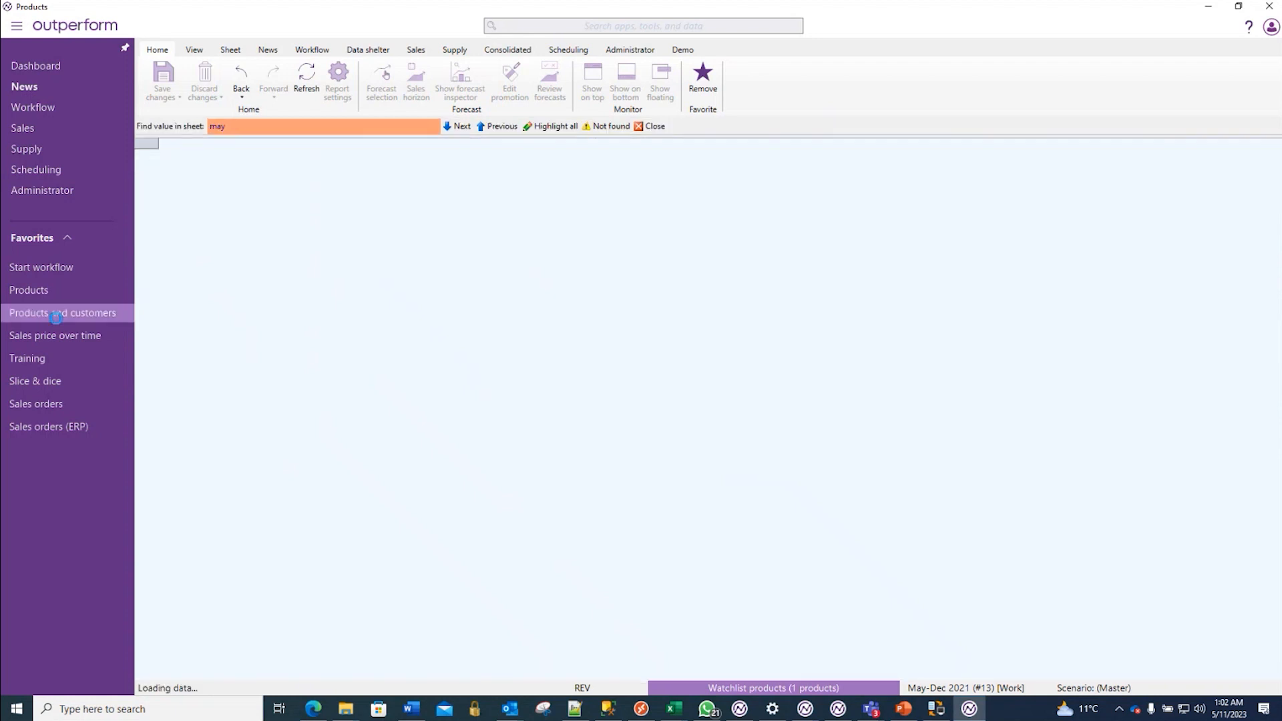
mouse_move(103, 330)
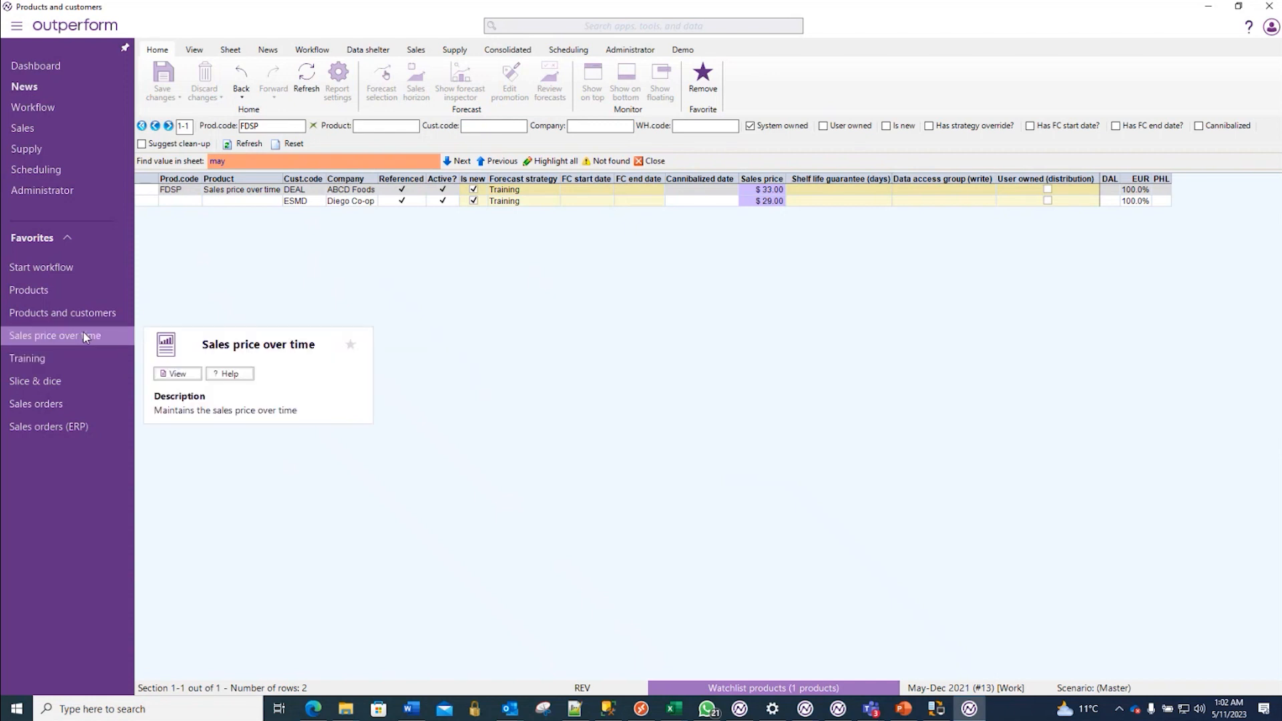
click(83, 331)
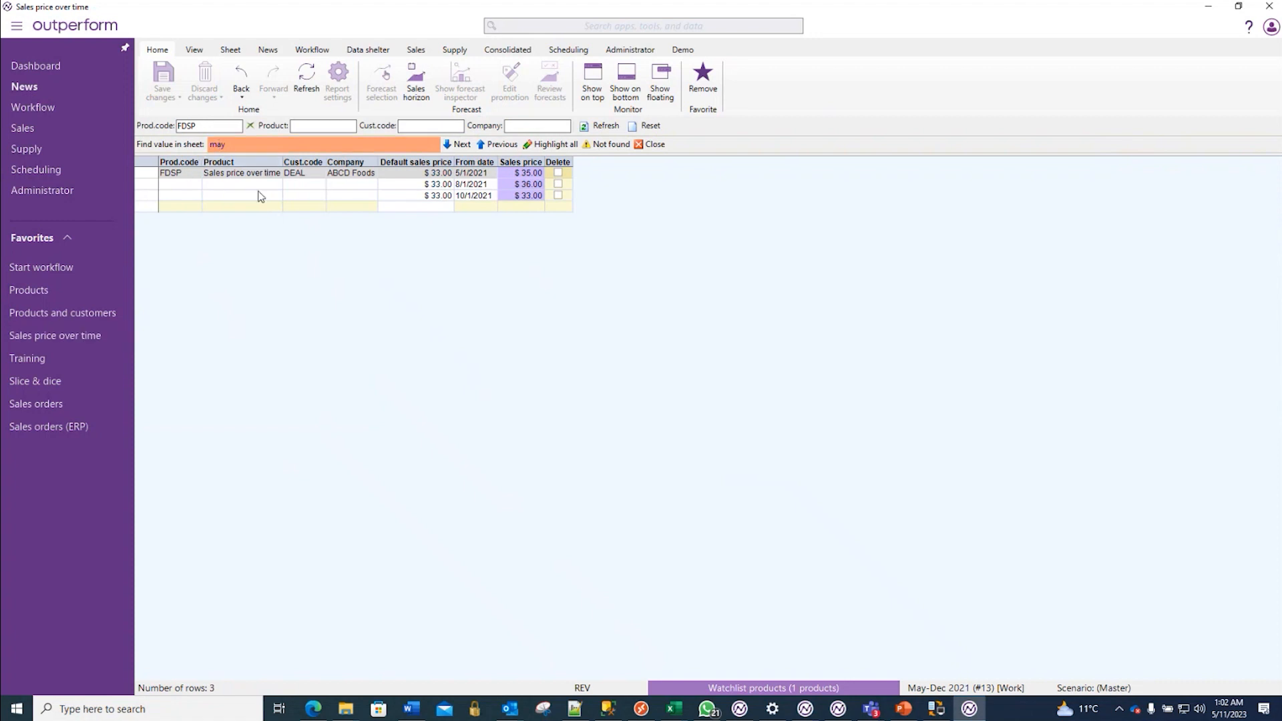
- Include user-owned combinations in Products and customers and activate customer FRCF (CarryFood) for FDSP
click(102, 318)
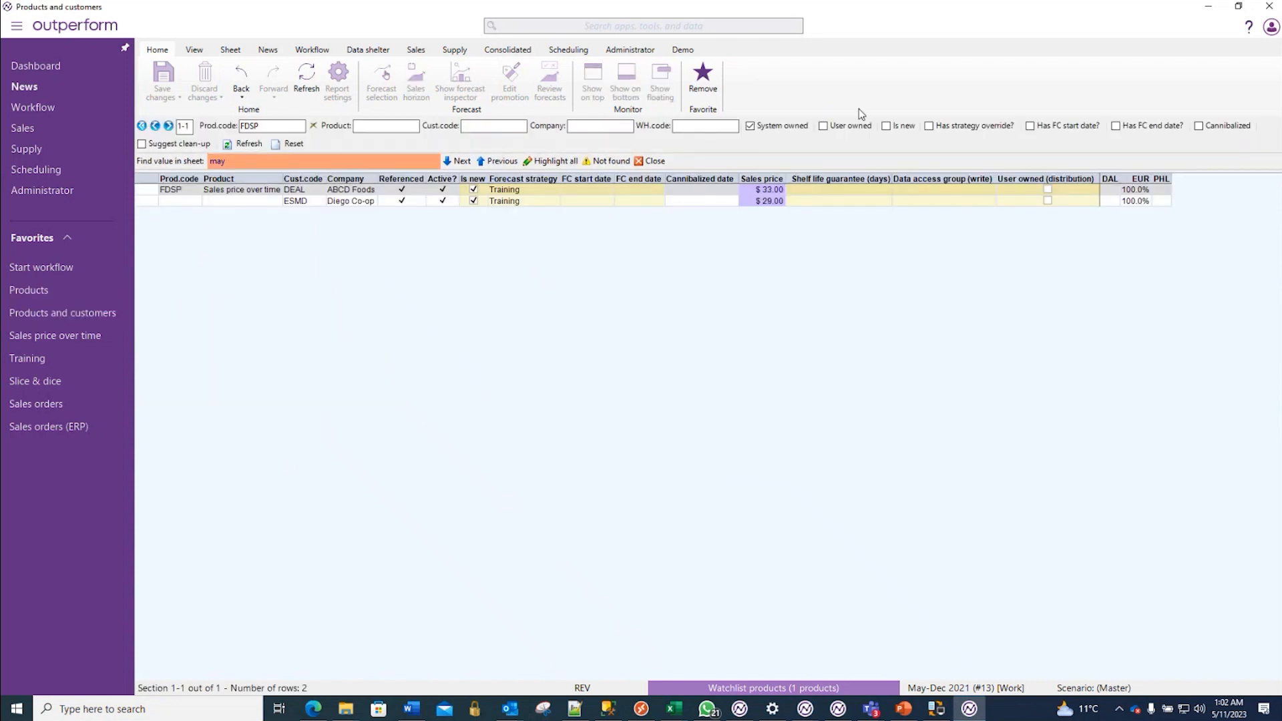
click(840, 129)
click(488, 292)
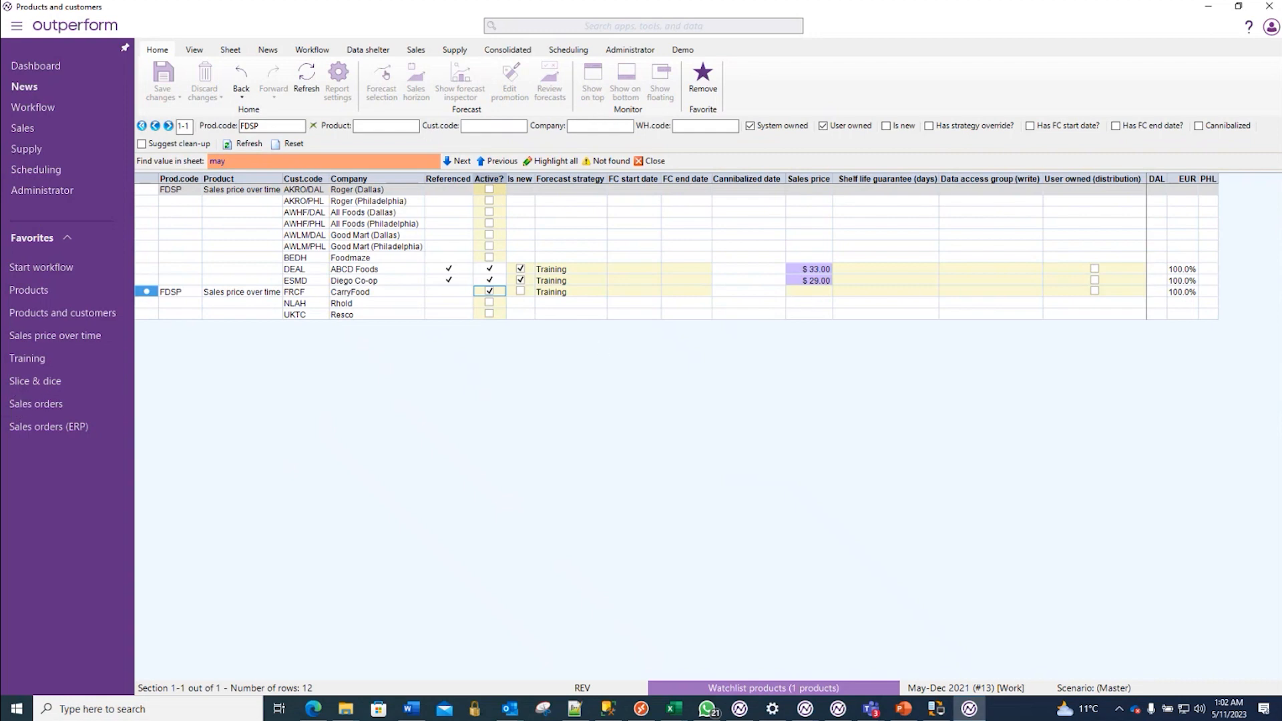
- Open Training and switch the displayed unit of measurement to Stock Keeping Unit
click(40, 360)
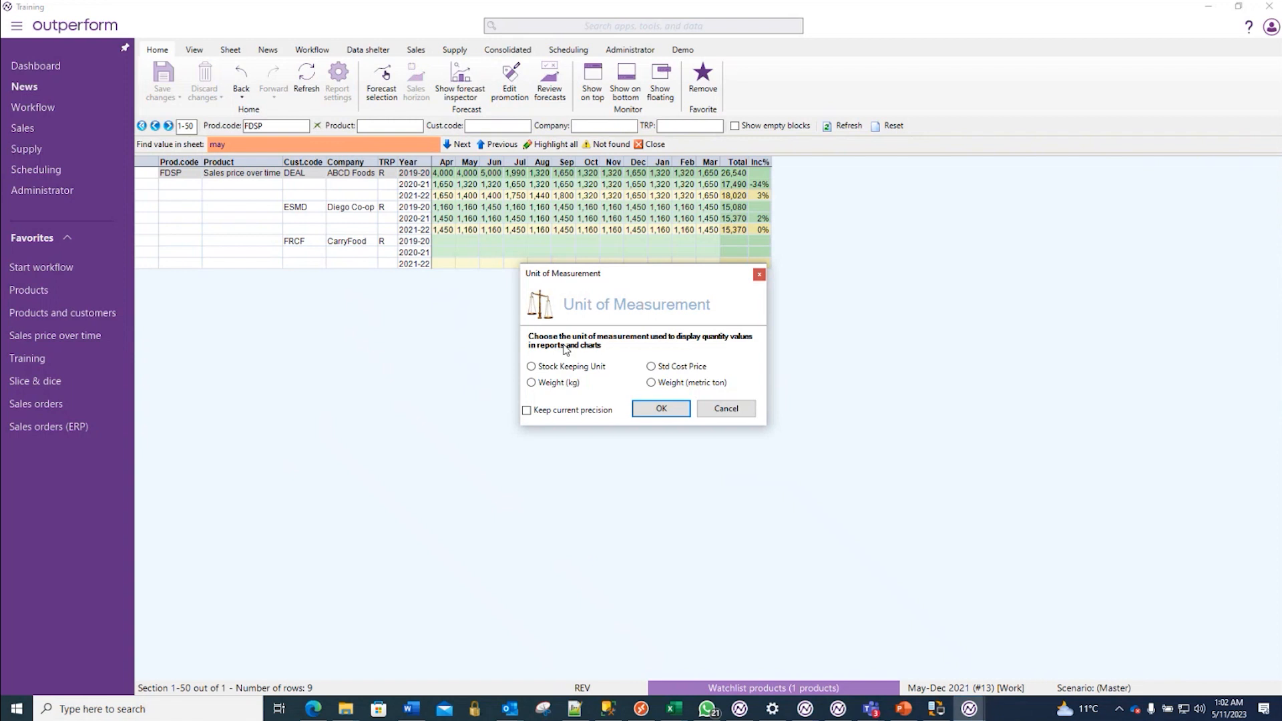
click(569, 366)
click(660, 408)
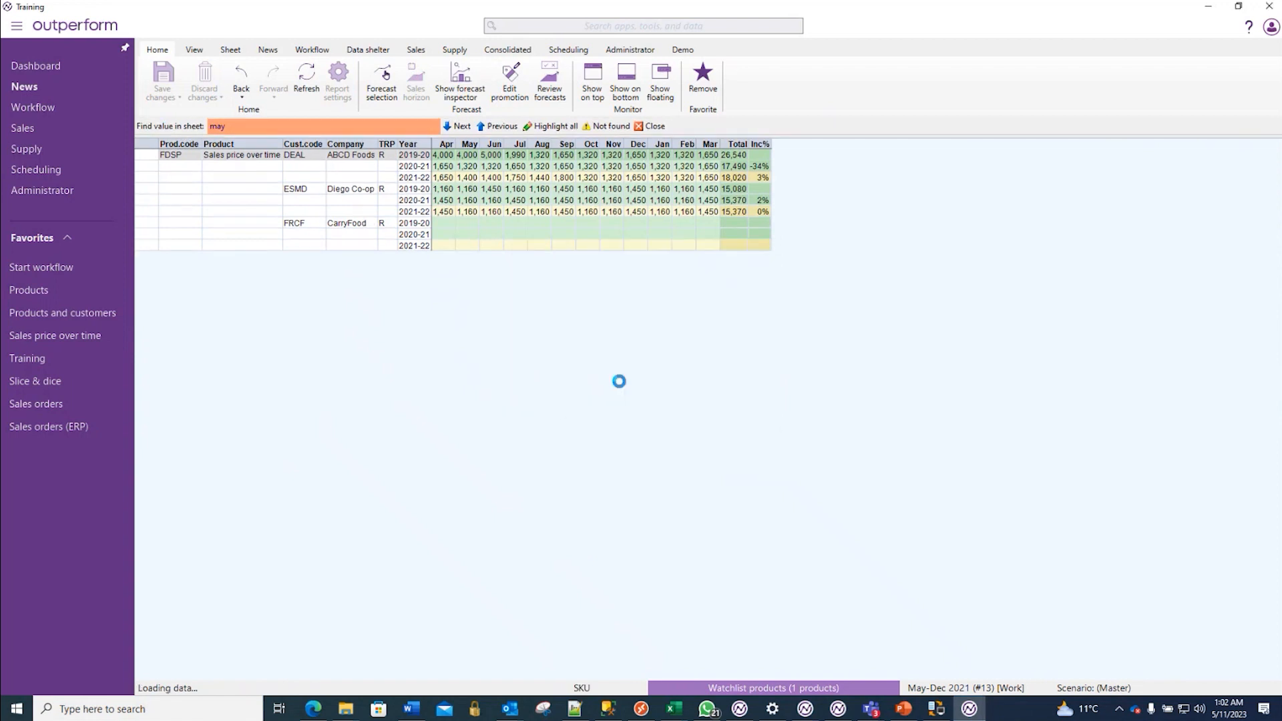
- Enter a forecast of 1 for every month of FRCF's 2021-22 row in Training and save it
drag(440, 264, 629, 272)
text(1)
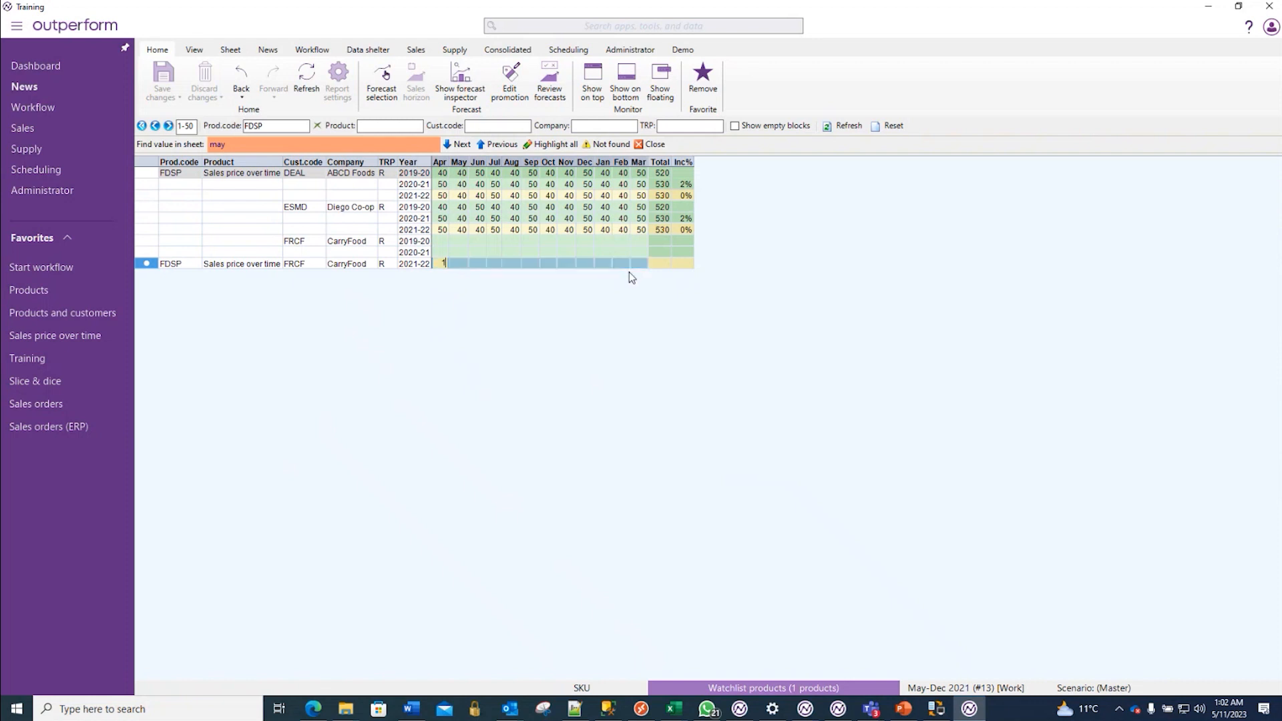
key(Return)
key(ctrl+s)
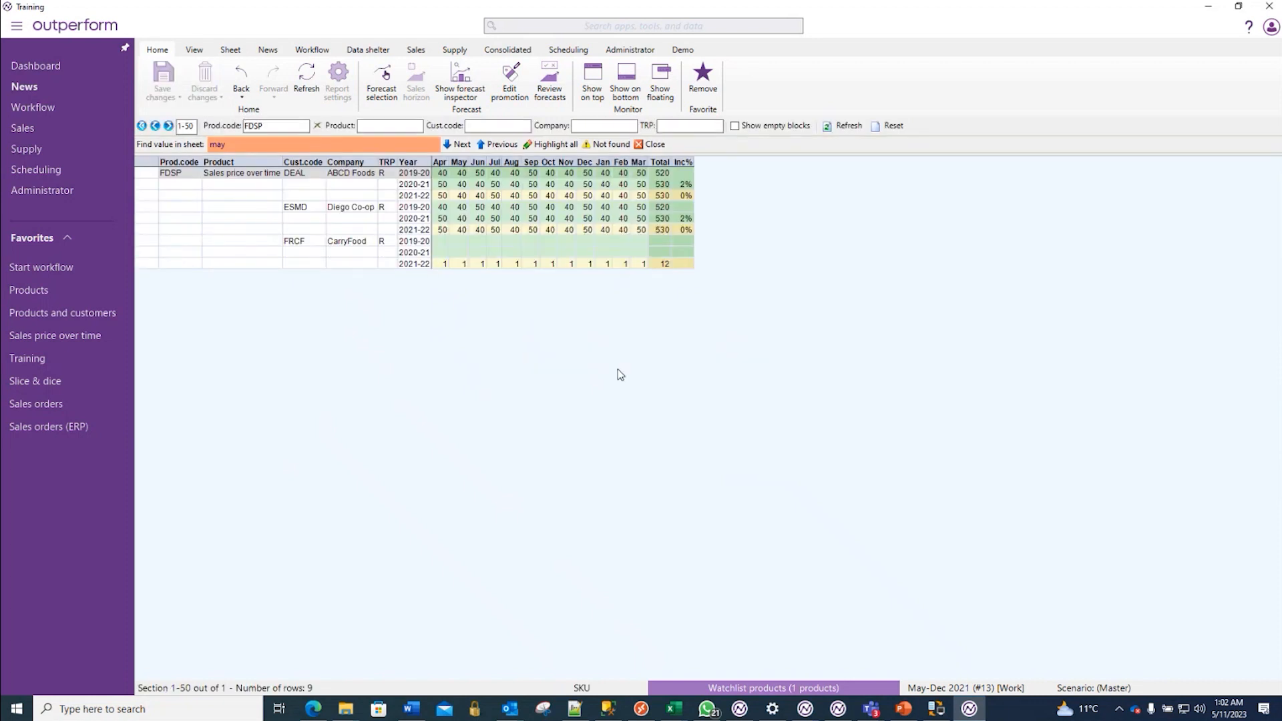
- Switch Training's displayed unit of measurement from Stock Keeping Unit to revenue (REV)
click(582, 690)
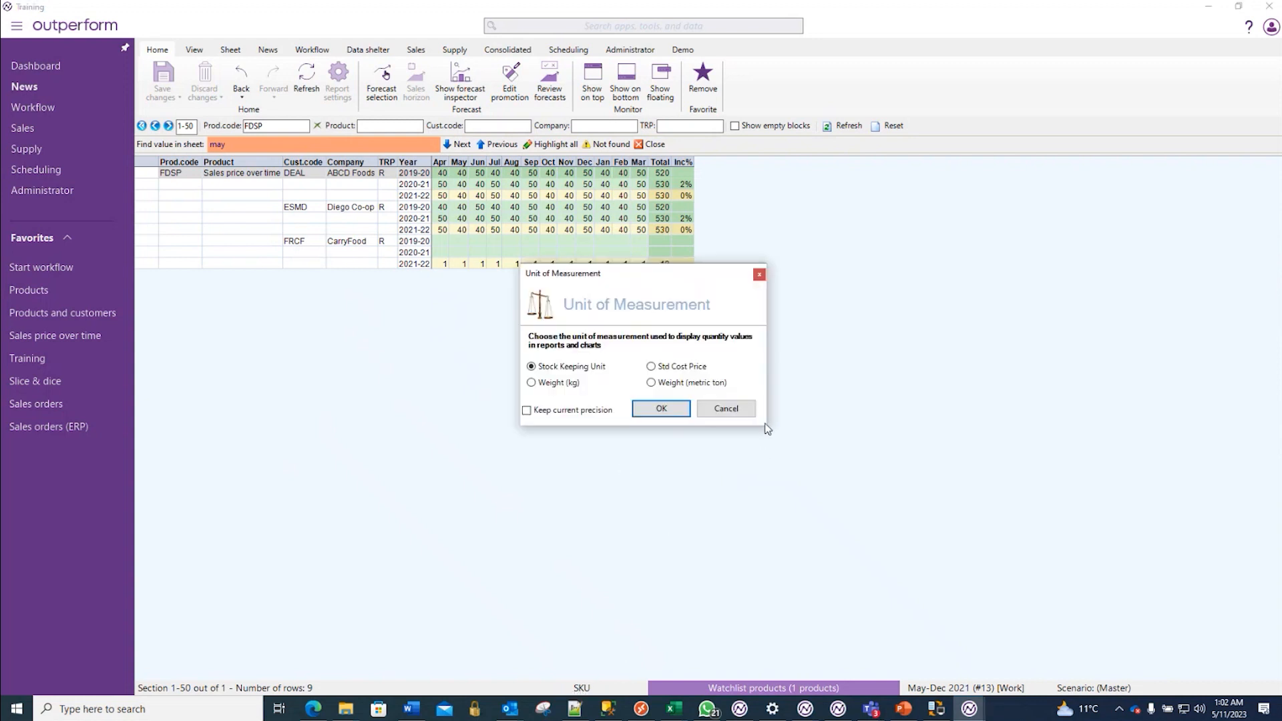
click(667, 405)
click(671, 507)
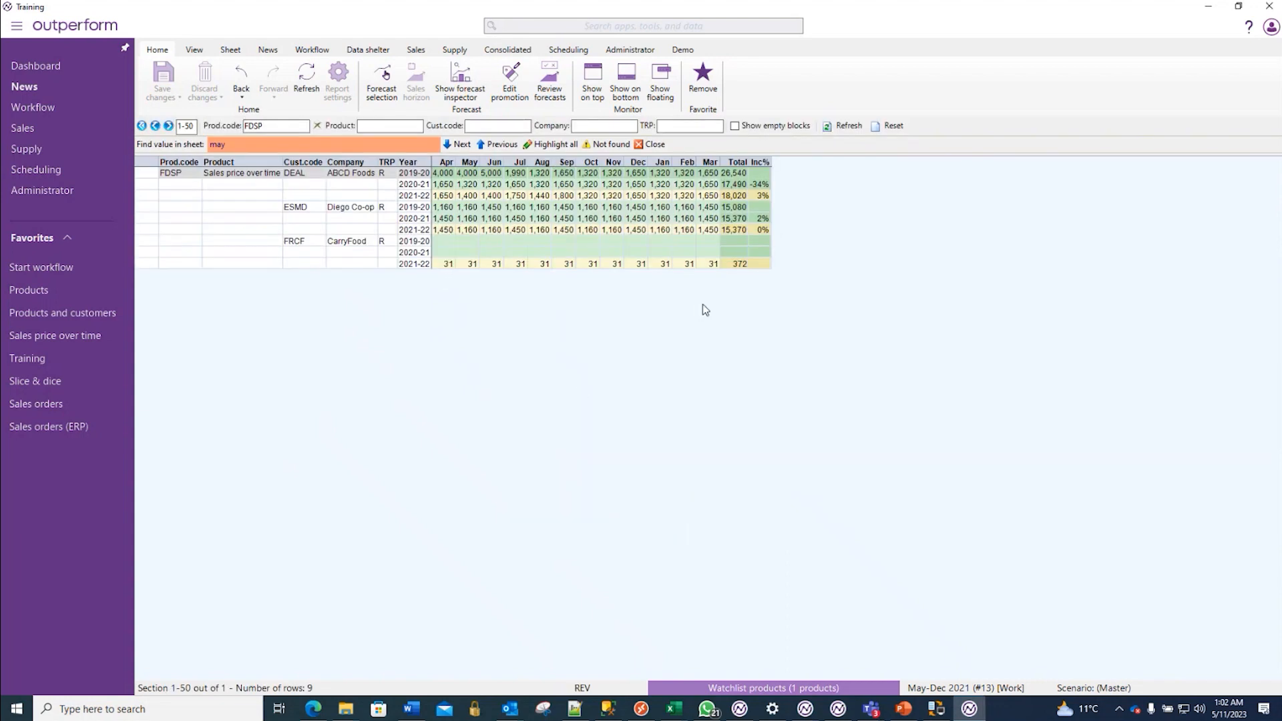
- Open Products, set FDSP's average sales price to $42.00 and save the change
click(99, 288)
click(890, 187)
text(32)
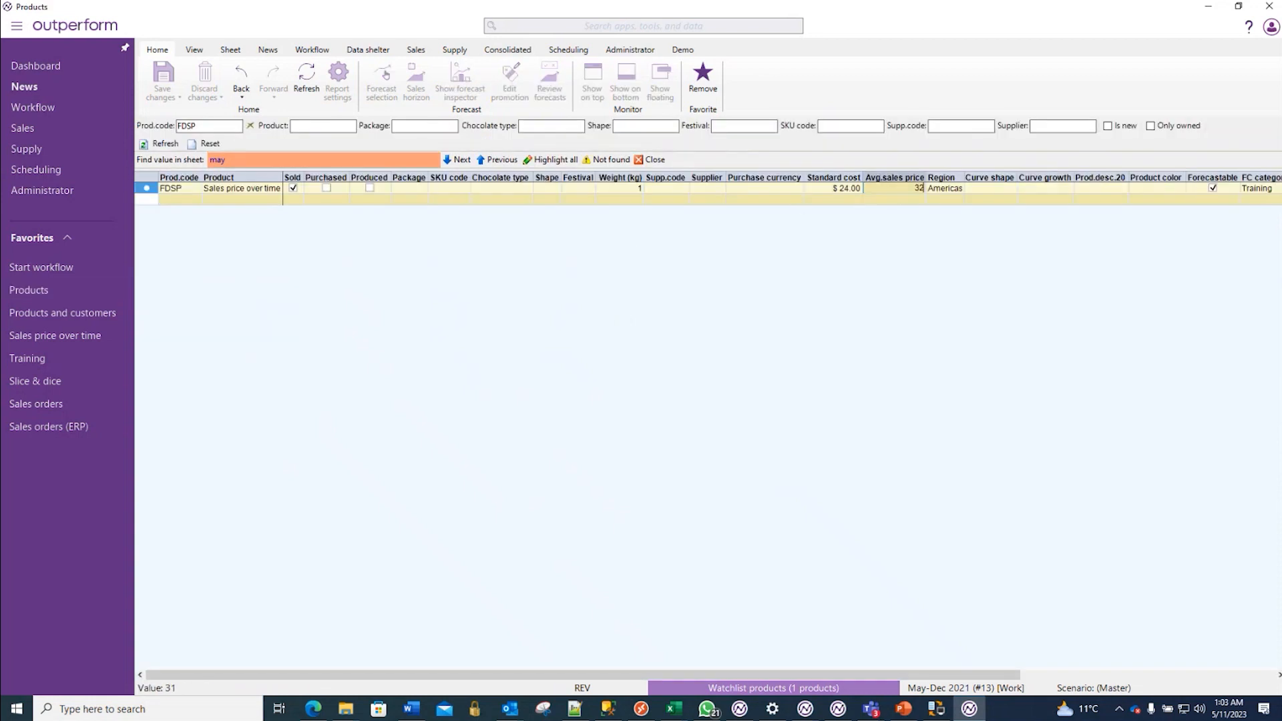
key(Return)
text(42)
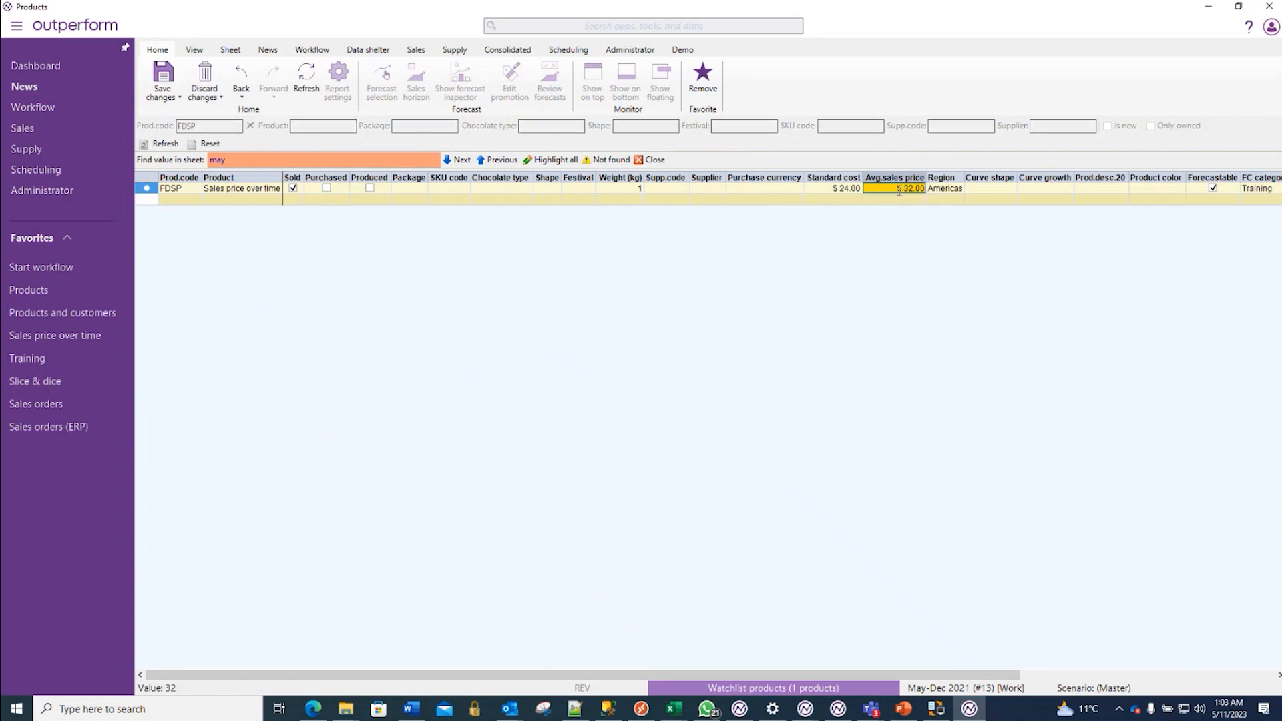
key(Return)
key(ctrl+s)
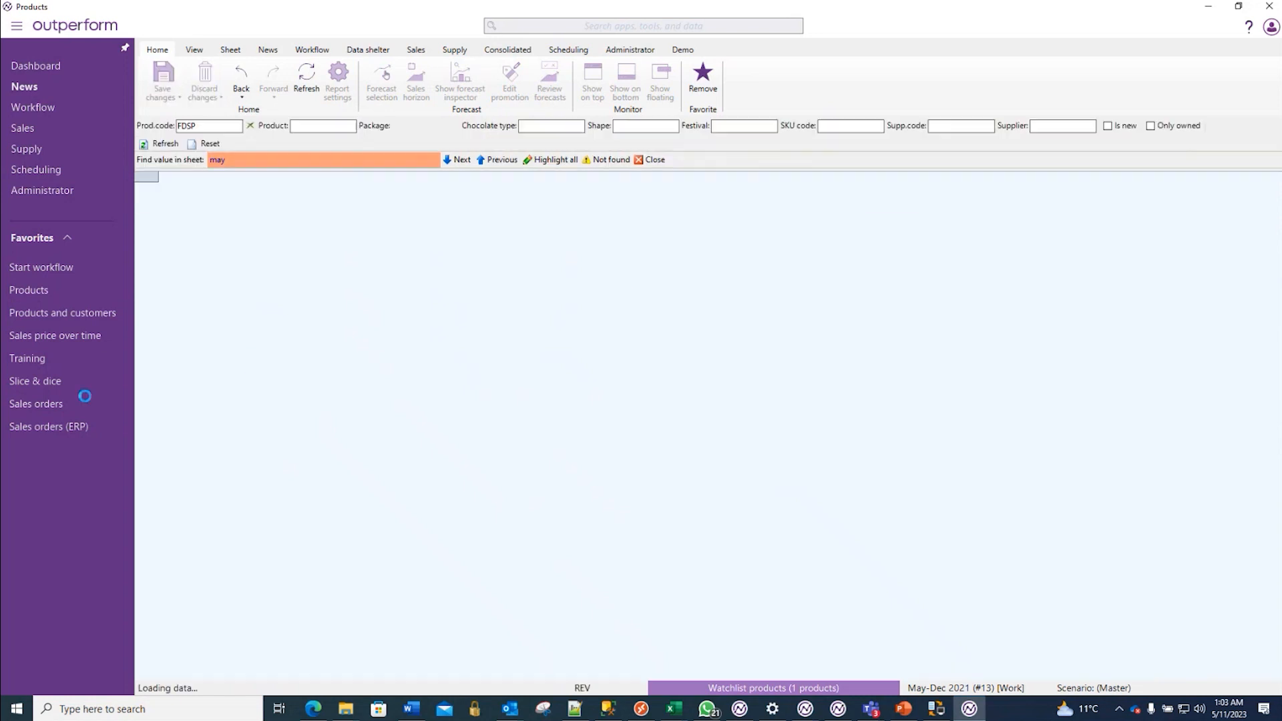
- Review FRCF's 2021-22 revenue in Training, FDSP's customer prices in Products and customers, and its dated prices in Sales price over time
click(34, 363)
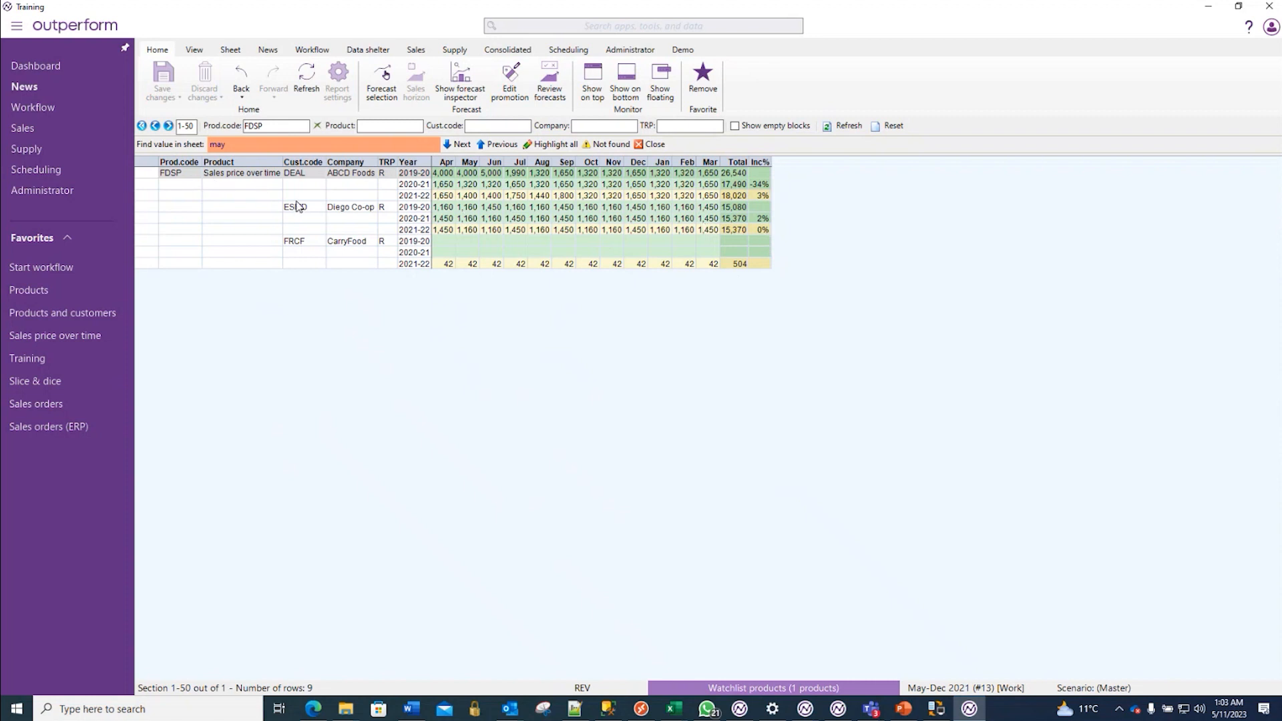
click(51, 313)
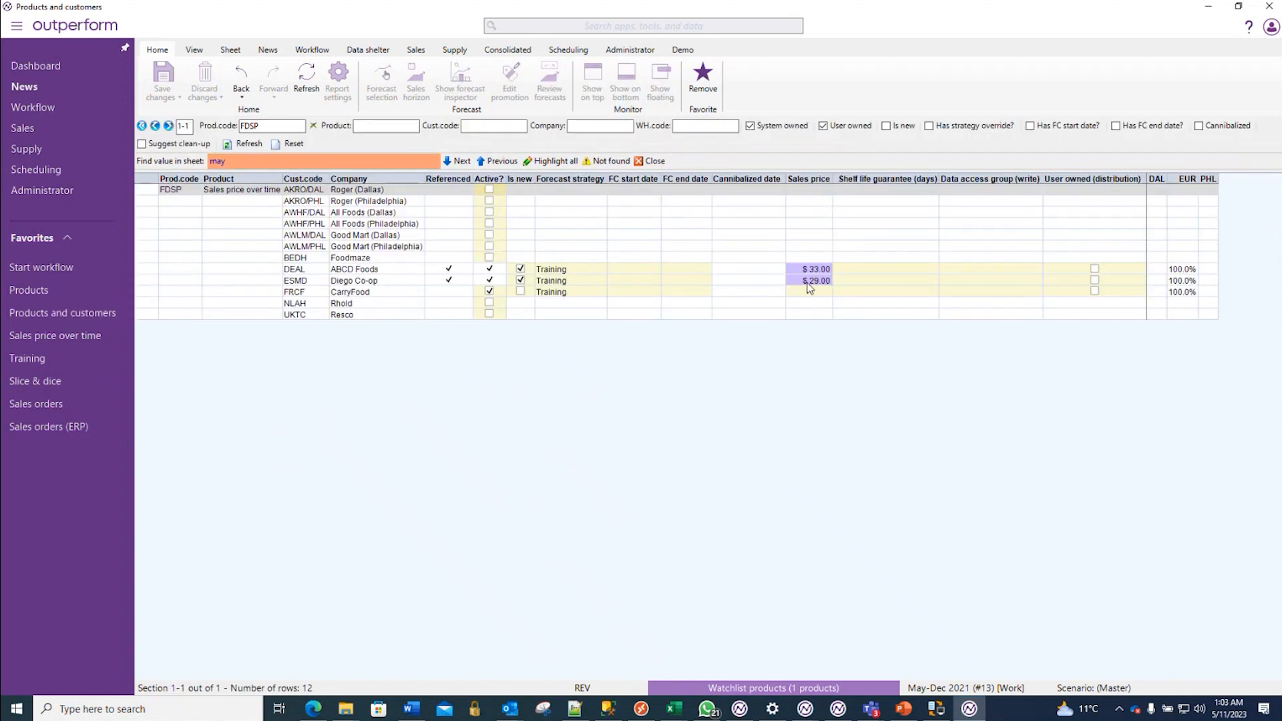
click(89, 341)
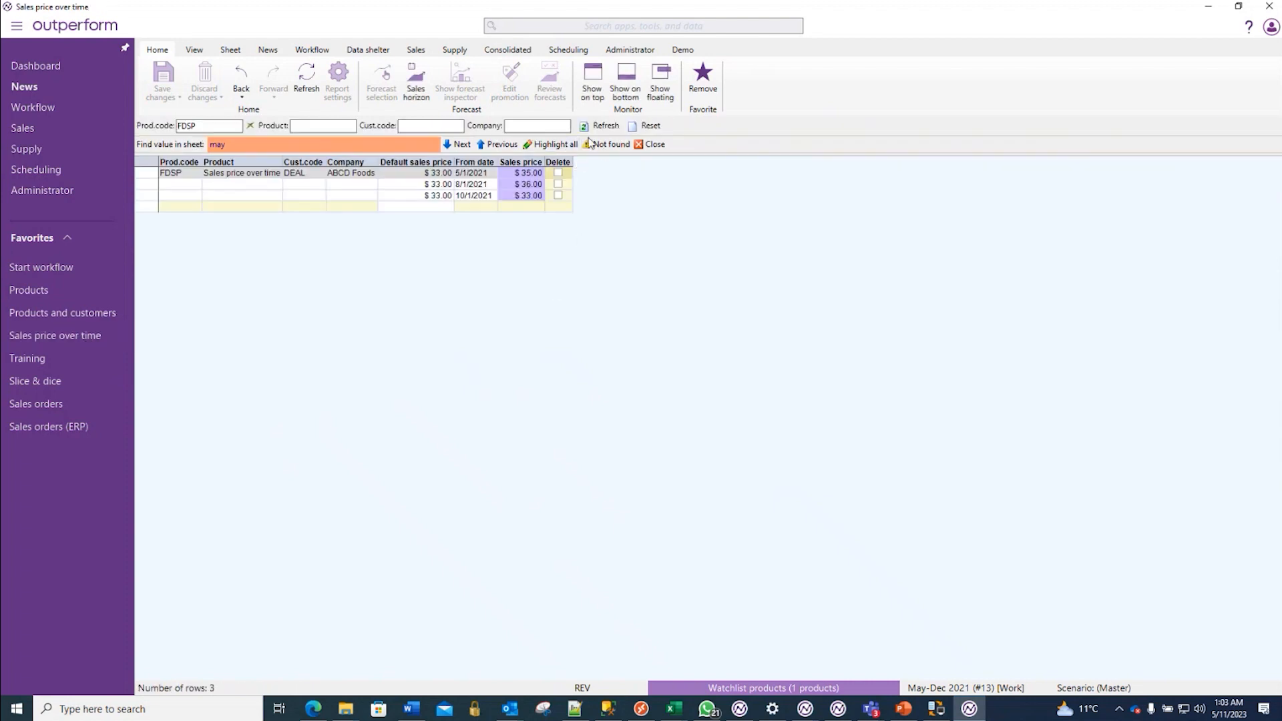